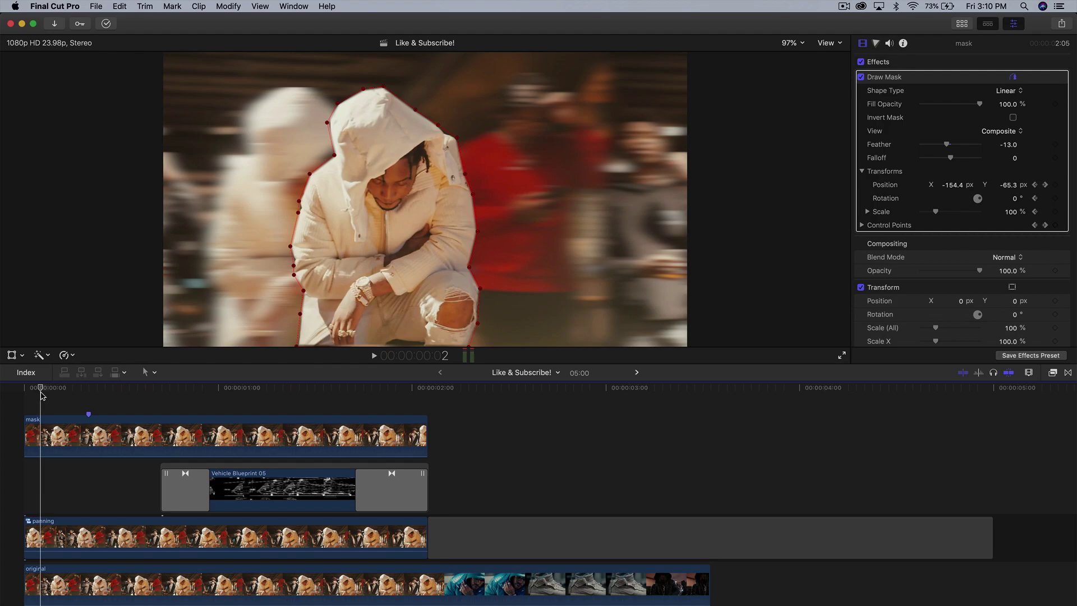
Step: Scrub through the finished panning edit to review the masked subject and the Vehicle Blueprint 05 overlay behind him
drag(47, 392, 62, 393)
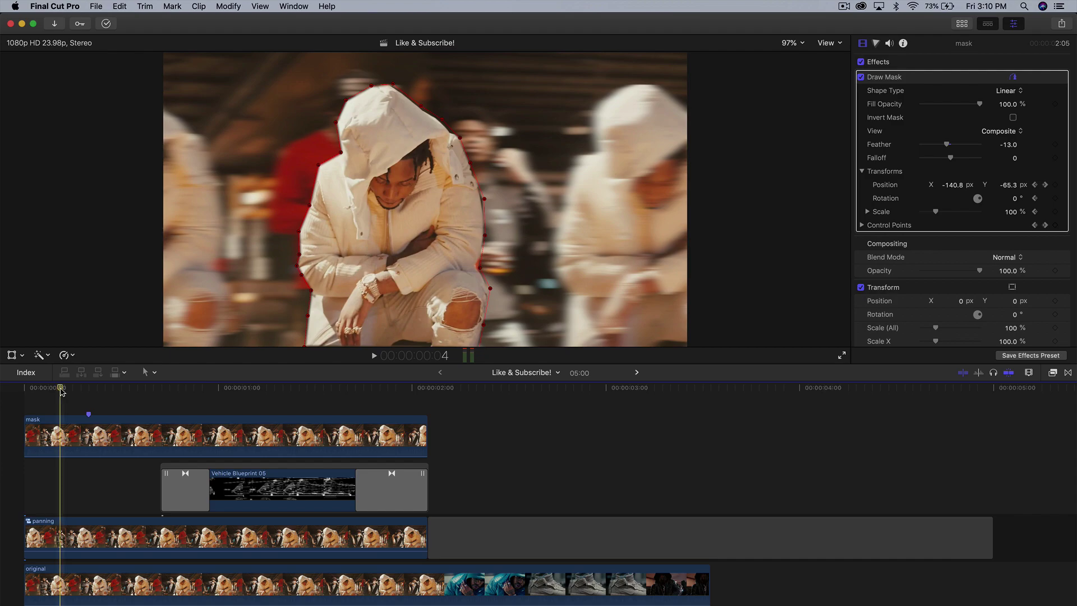
drag(62, 392, 187, 407)
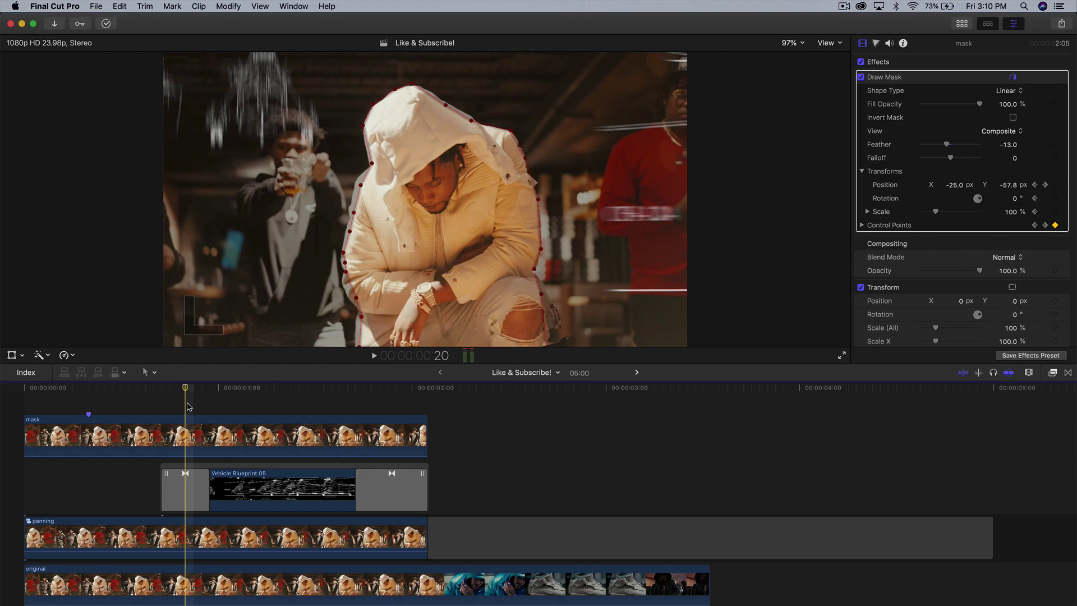
click(258, 483)
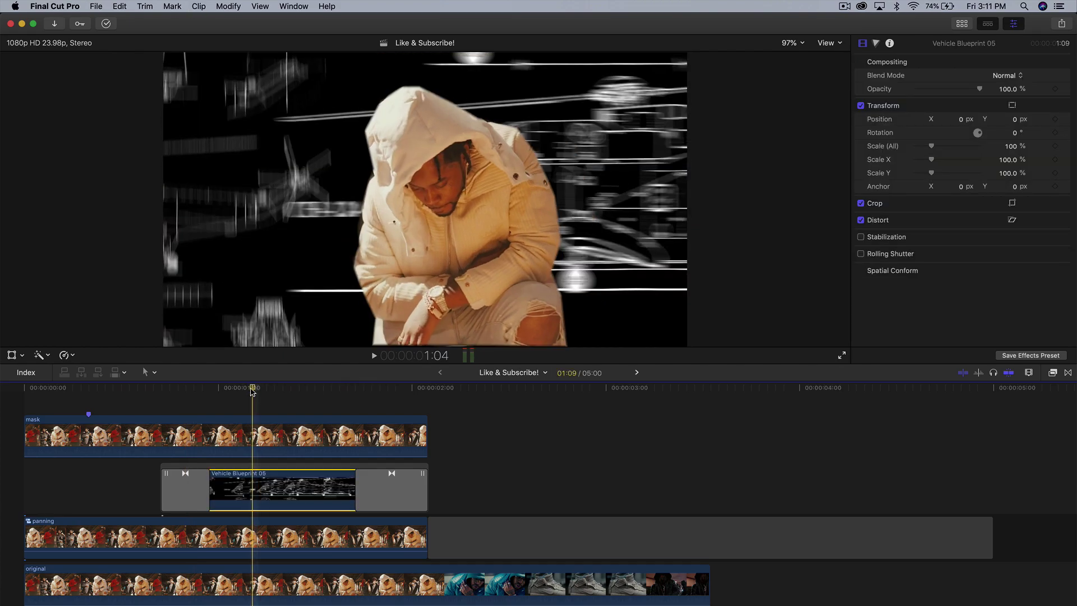
drag(250, 395, 238, 395)
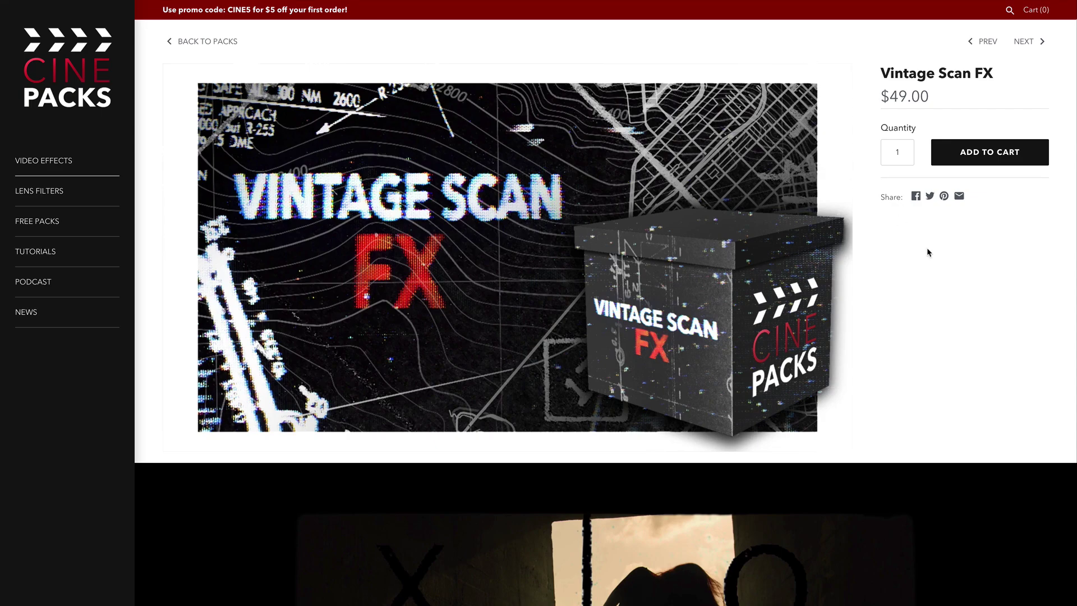
Step: Examine the Vintage Scan FX product page on the CinePacks website, including its overlays, CRT textures and editor compatibility
scroll(917, 294, down, 10)
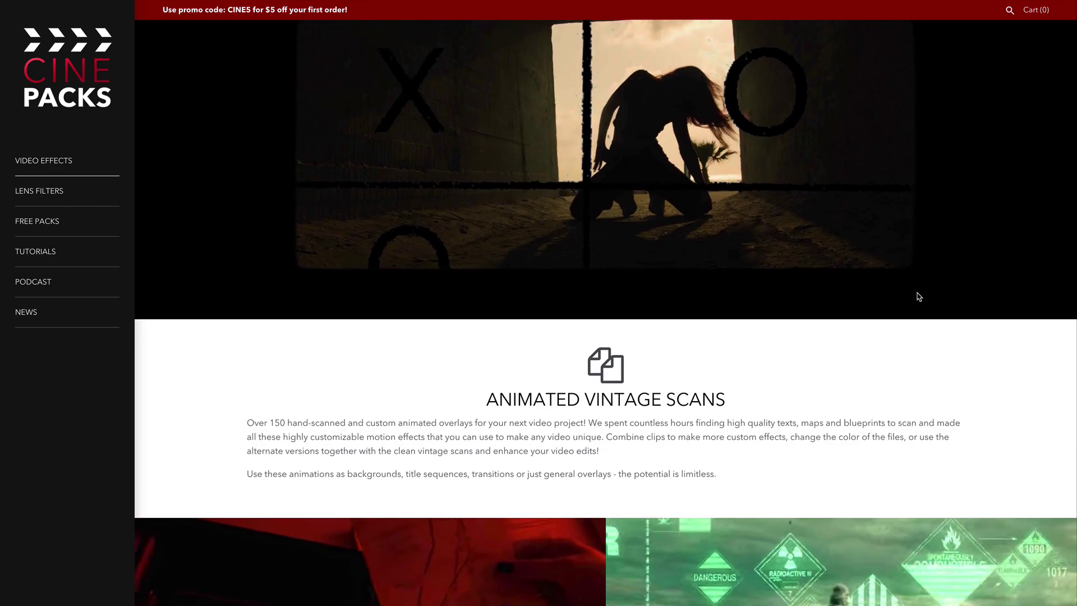
scroll(914, 293, down, 2)
scroll(859, 161, up, 3)
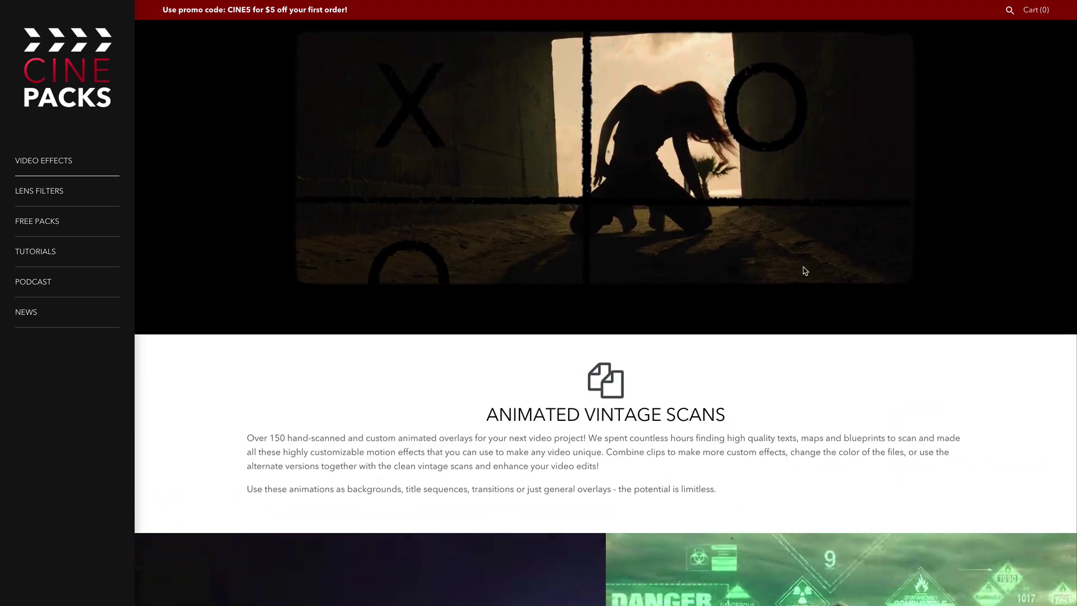
scroll(806, 269, down, 1)
scroll(803, 267, down, 2)
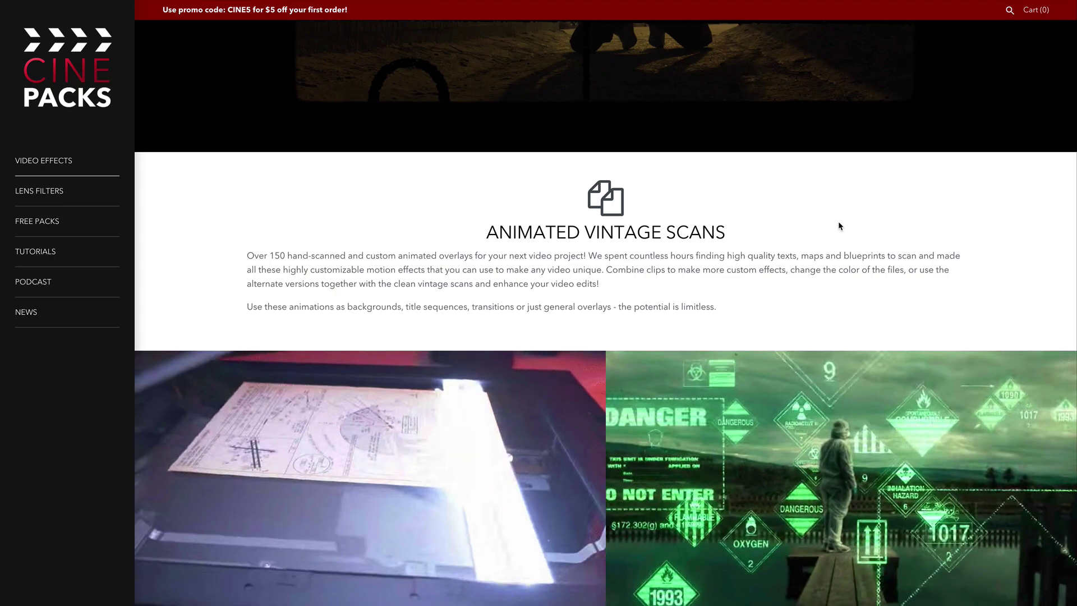
scroll(611, 280, down, 1)
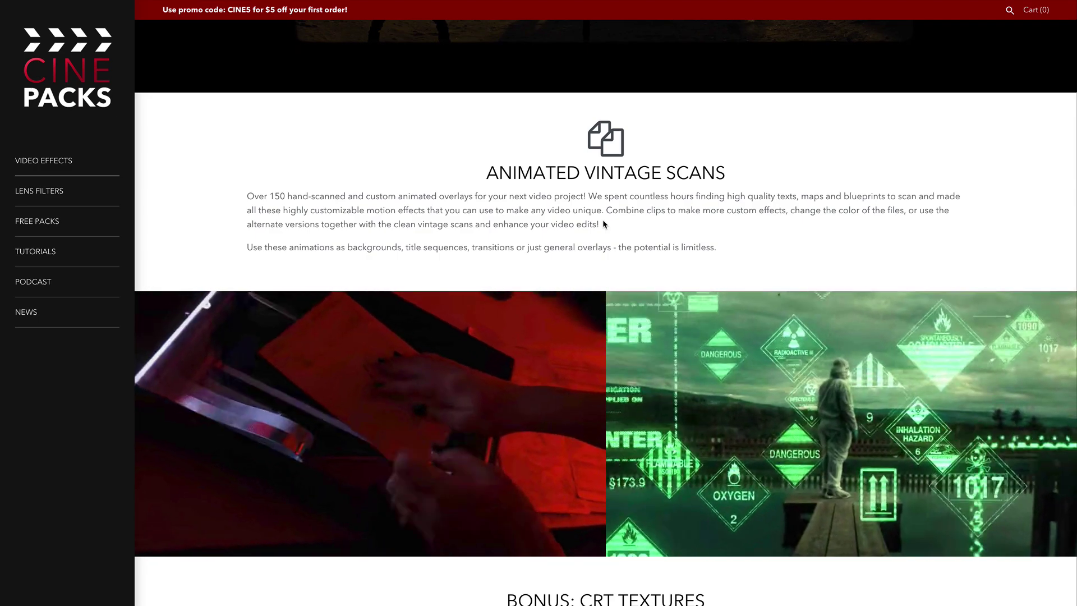
scroll(602, 222, down, 6)
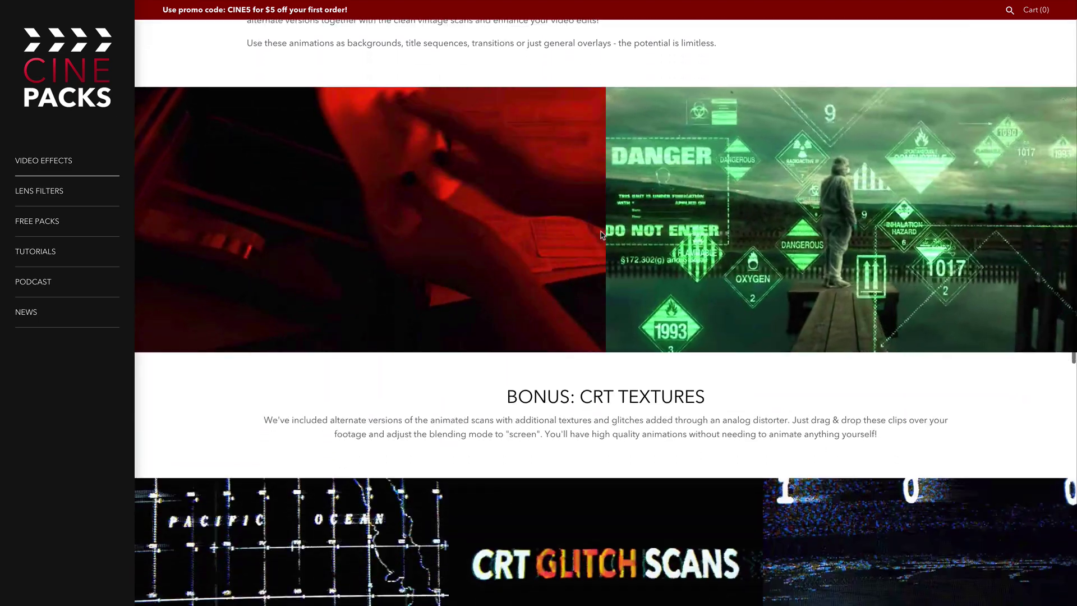
scroll(566, 343, down, 2)
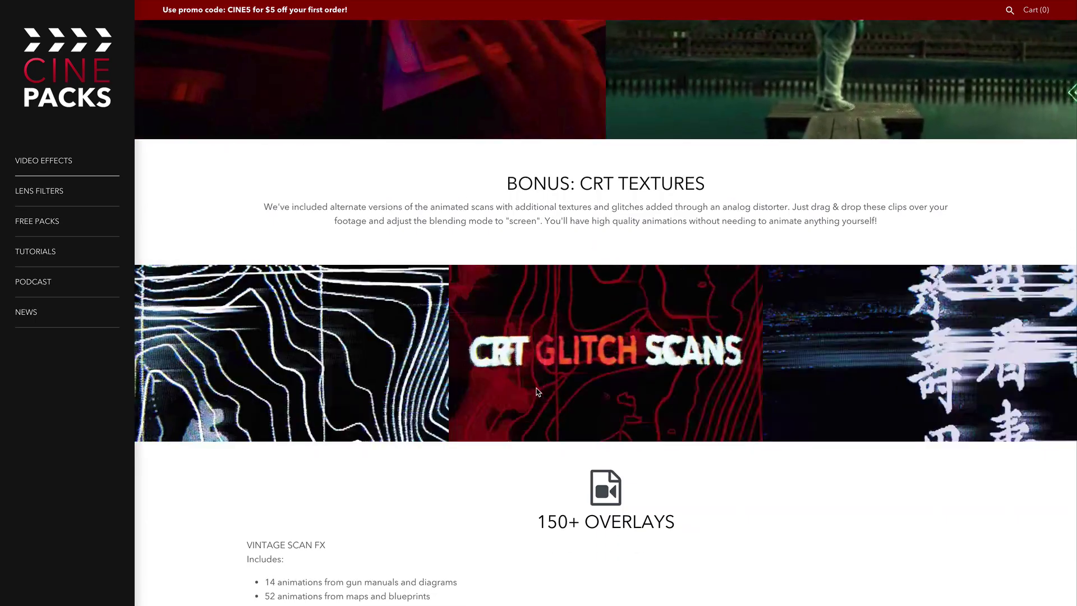
scroll(536, 392, down, 2)
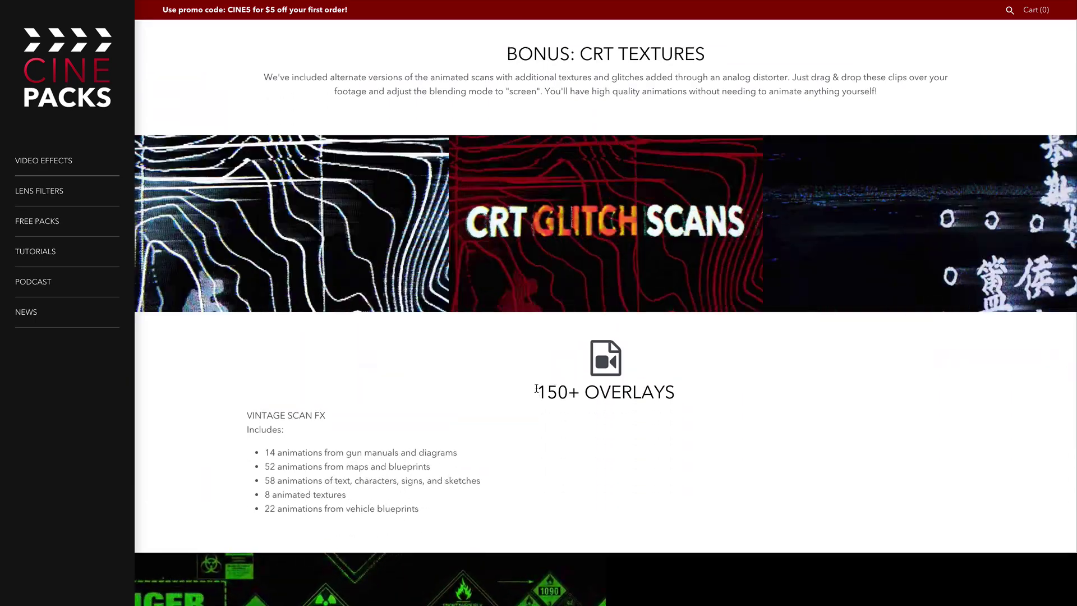
scroll(537, 388, down, 10)
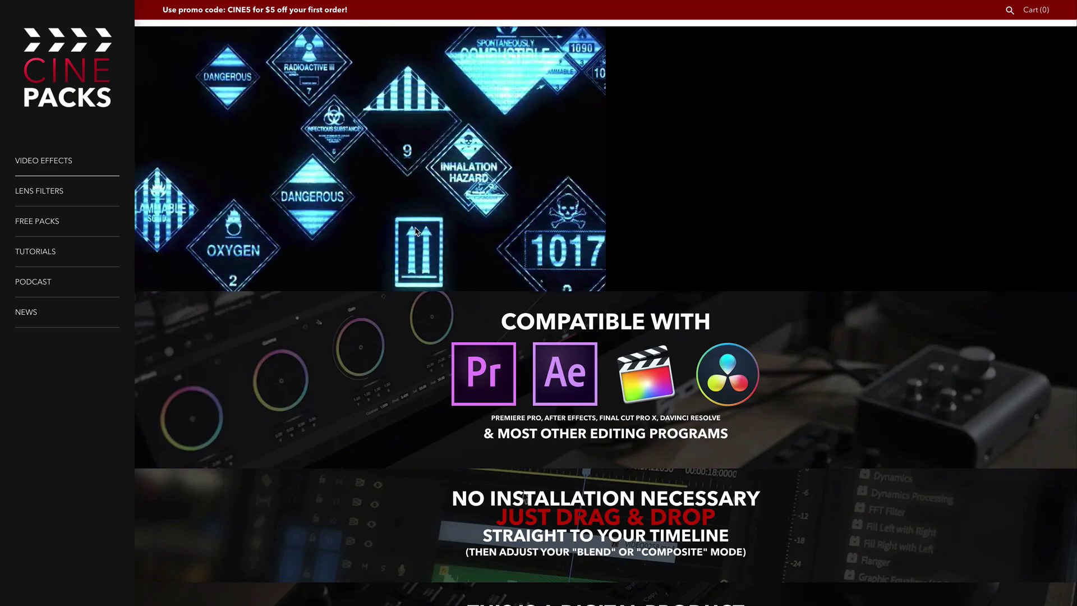
scroll(638, 170, up, 20)
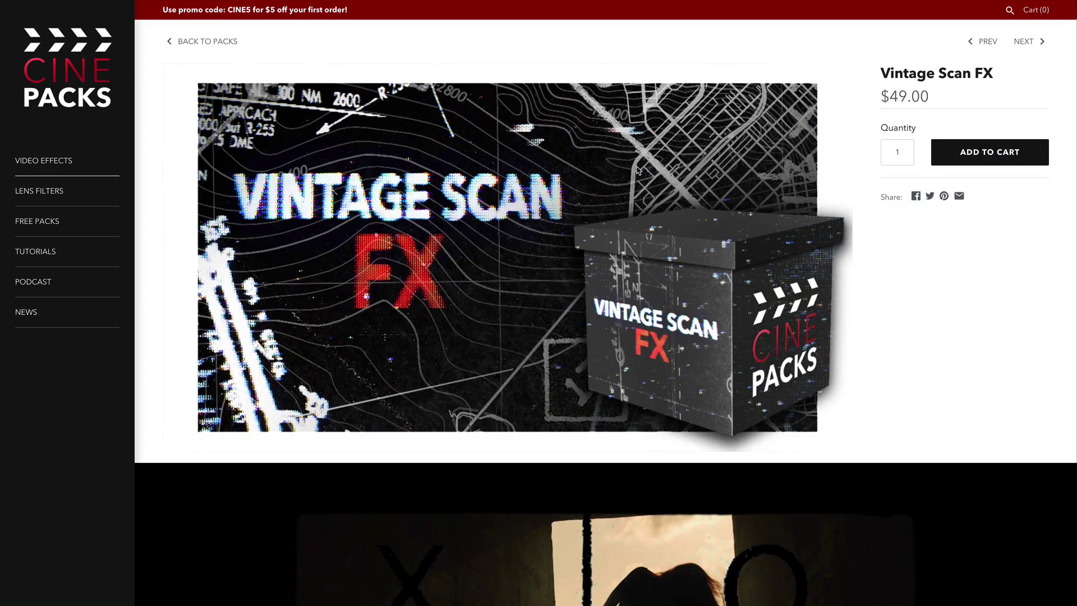
Step: Open the Free Packs collection and look through it for the Vintage Scan FX sample pack
click(29, 221)
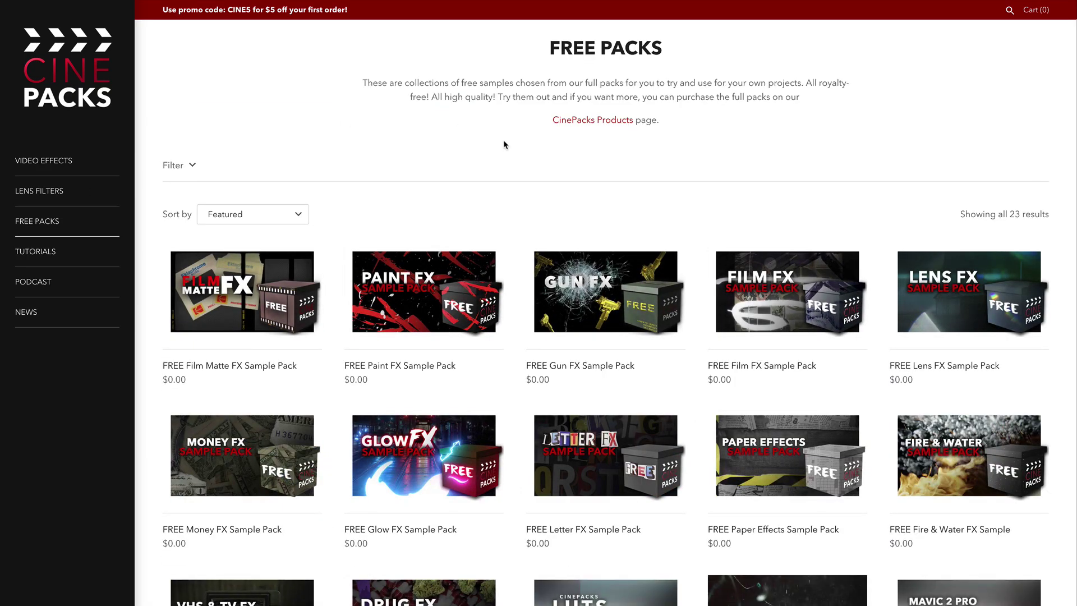
scroll(503, 145, down, 6)
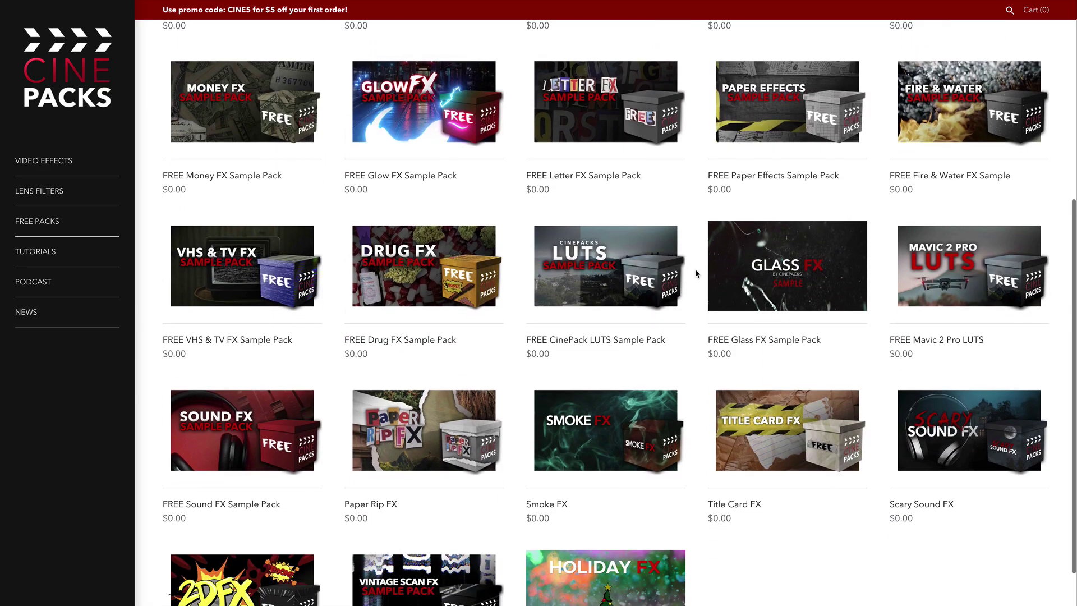
scroll(695, 273, down, 2)
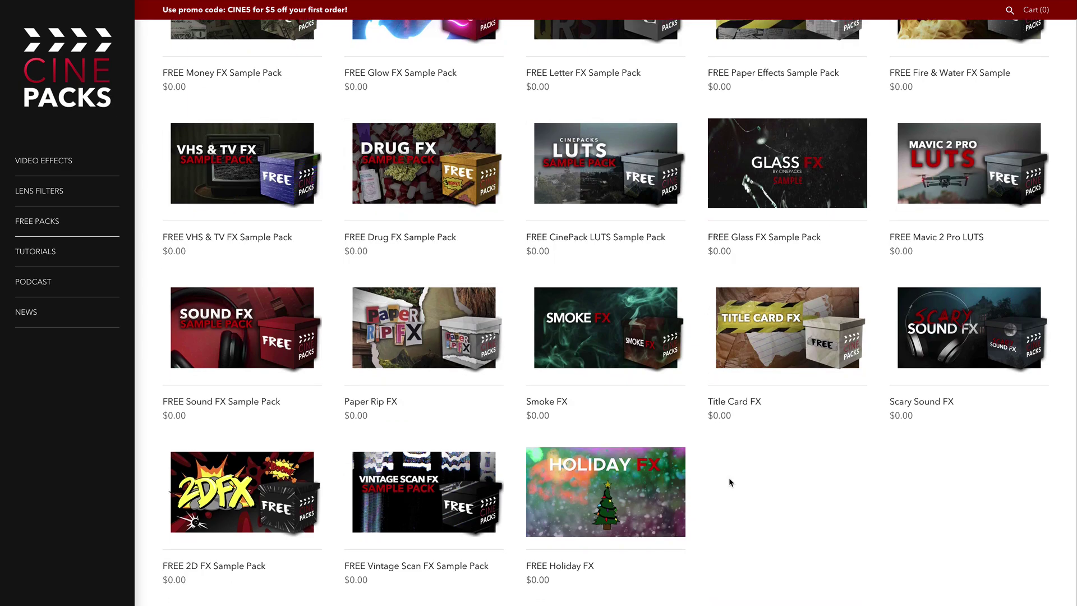
scroll(730, 482, up, 5)
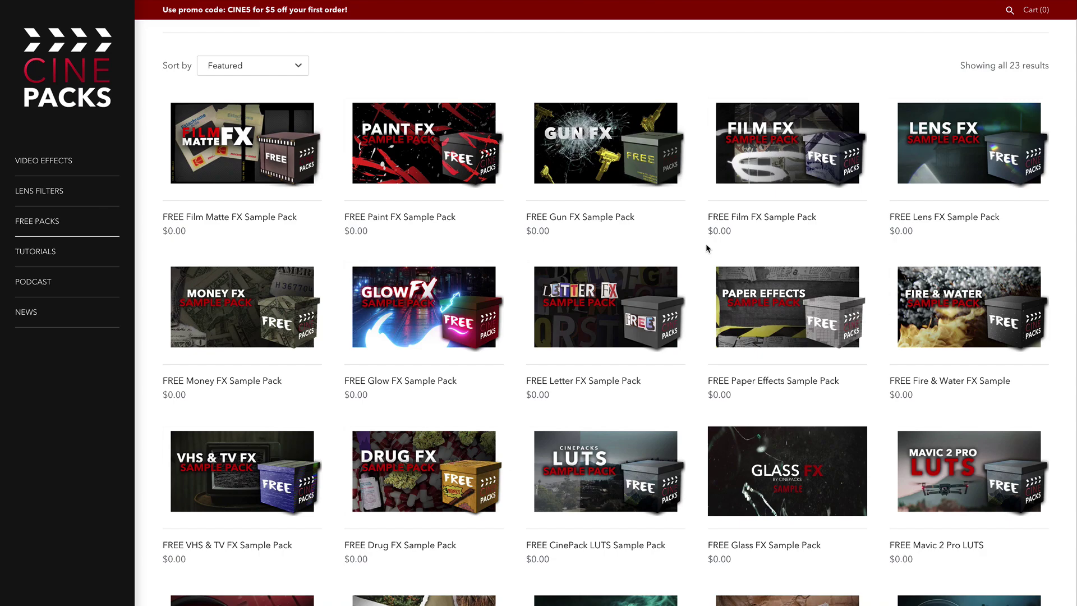
scroll(705, 245, down, 2)
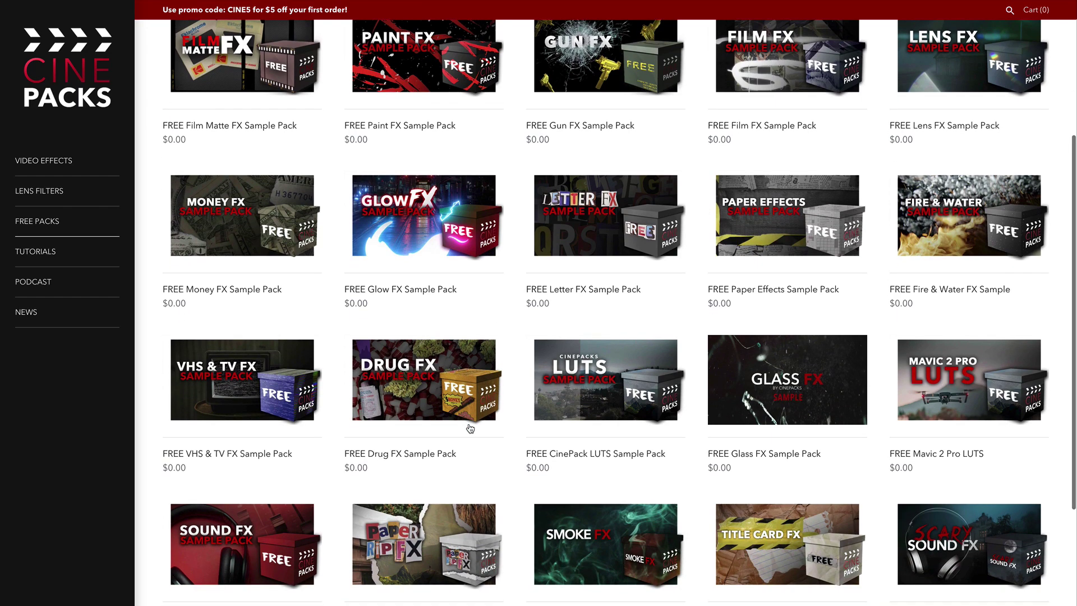
scroll(470, 428, down, 1)
scroll(365, 575, down, 3)
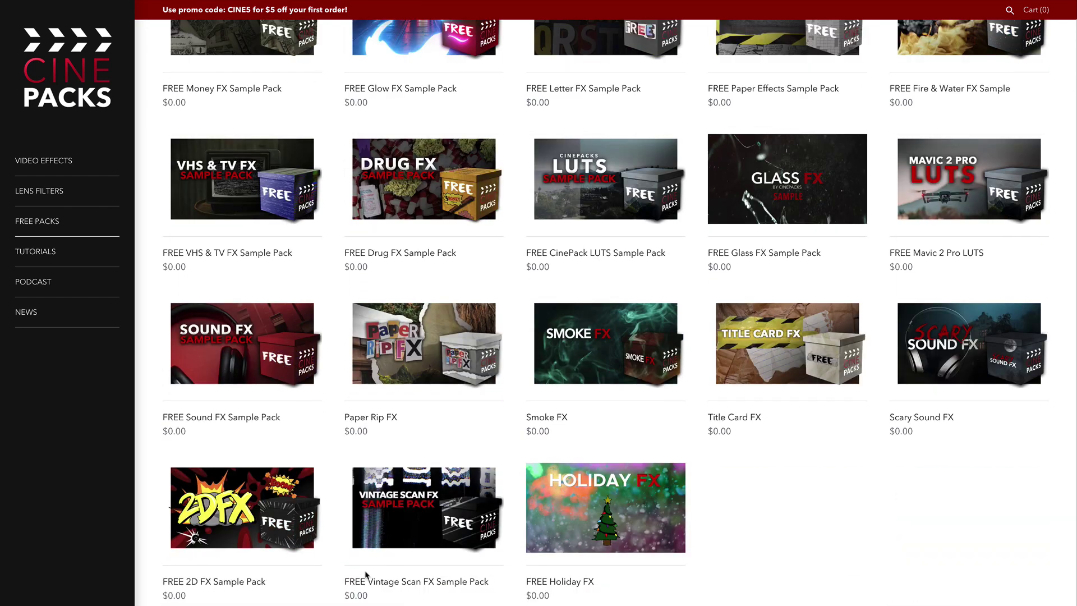
Step: Open the FREE Vintage Scan FX Sample Pack page and examine its description, previews and tutorial section
click(429, 588)
scroll(992, 353, down, 2)
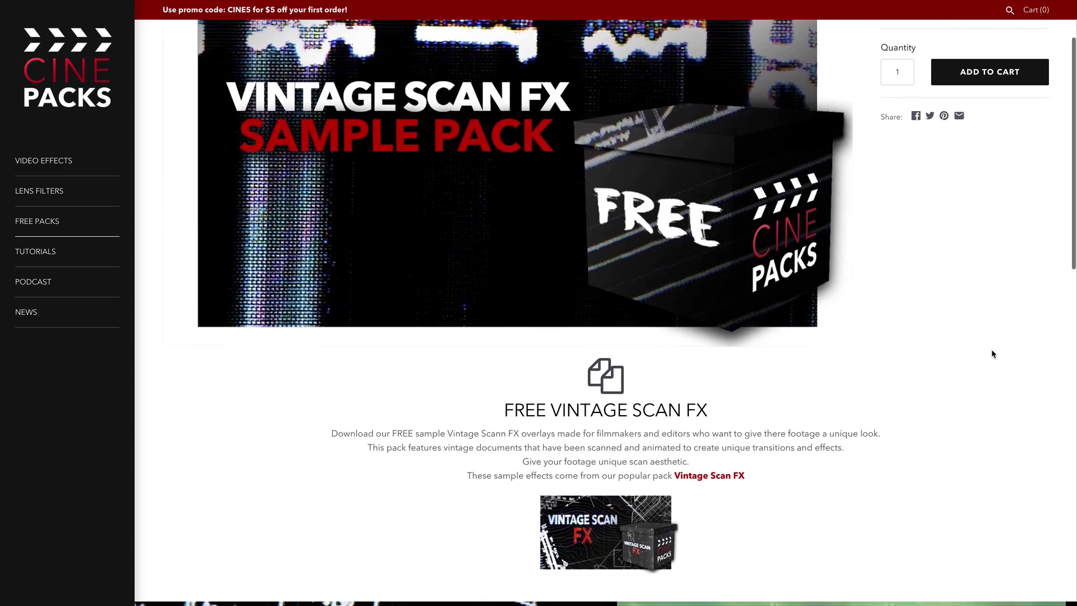
scroll(991, 353, up, 2)
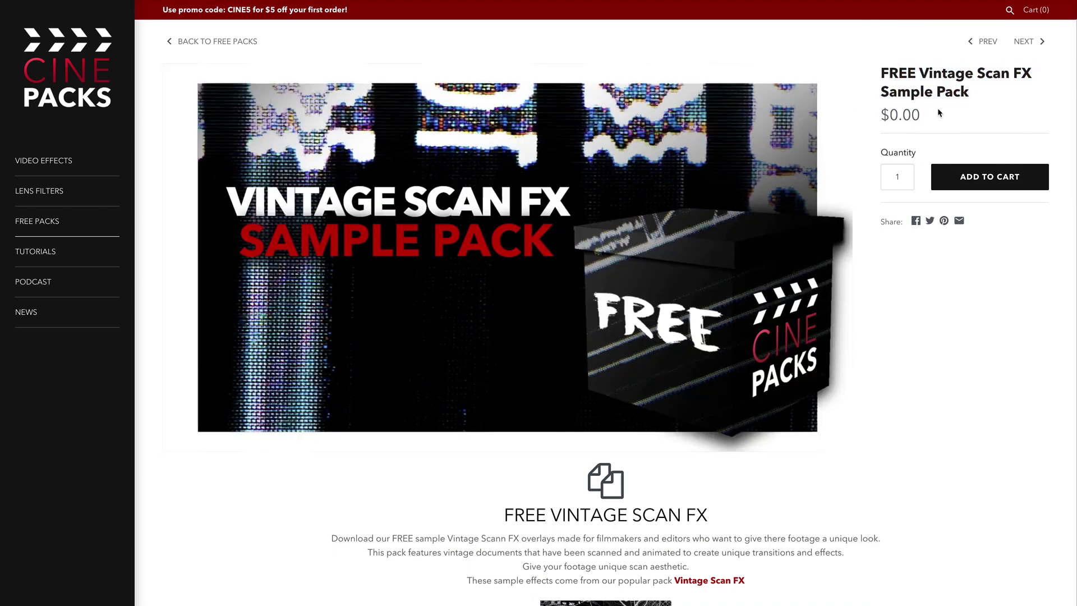
scroll(815, 430, down, 4)
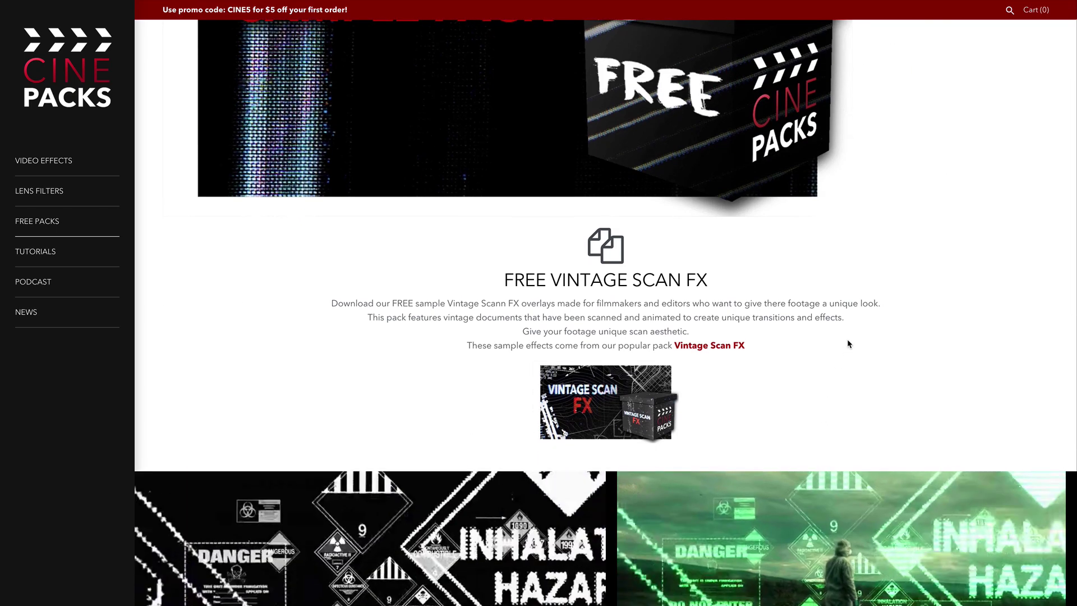
scroll(848, 343, down, 9)
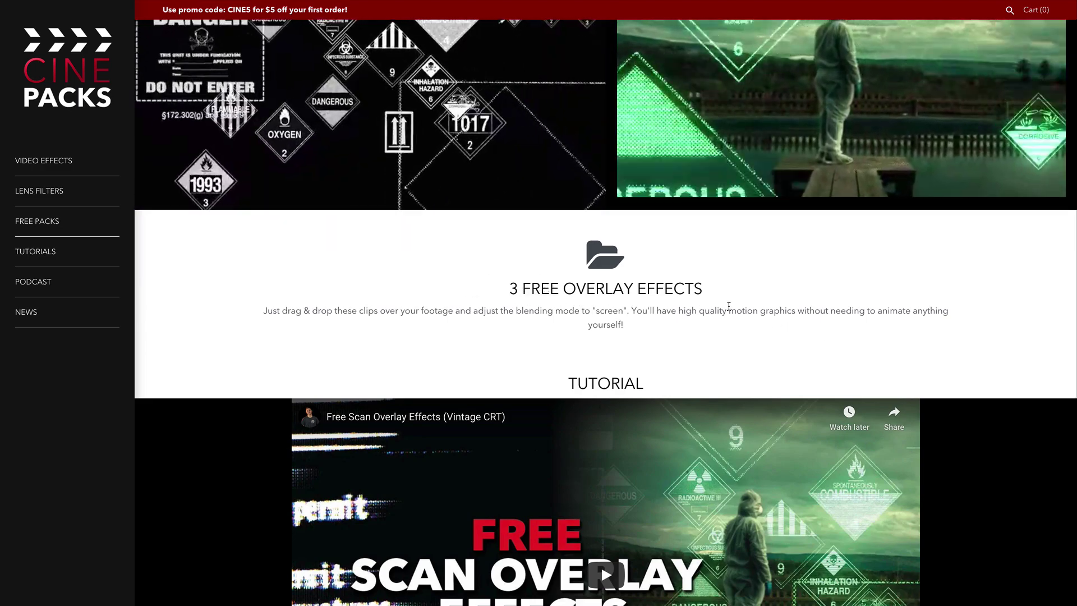
scroll(729, 305, down, 1)
scroll(989, 321, up, 15)
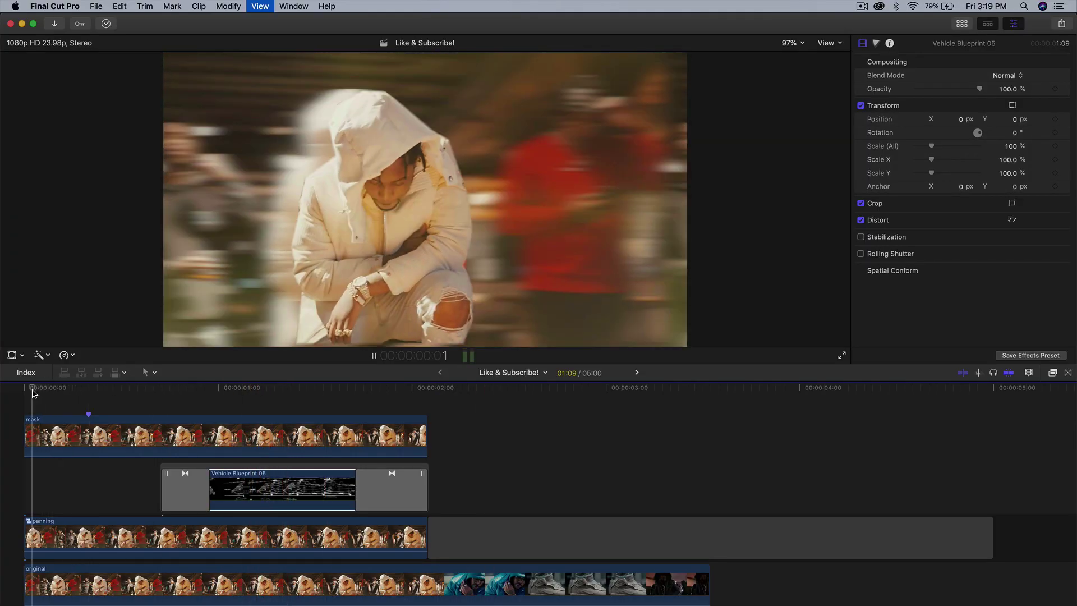
Step: Play back the finished effect in Final Cut Pro and return to the earlier part of the timeline
key(space)
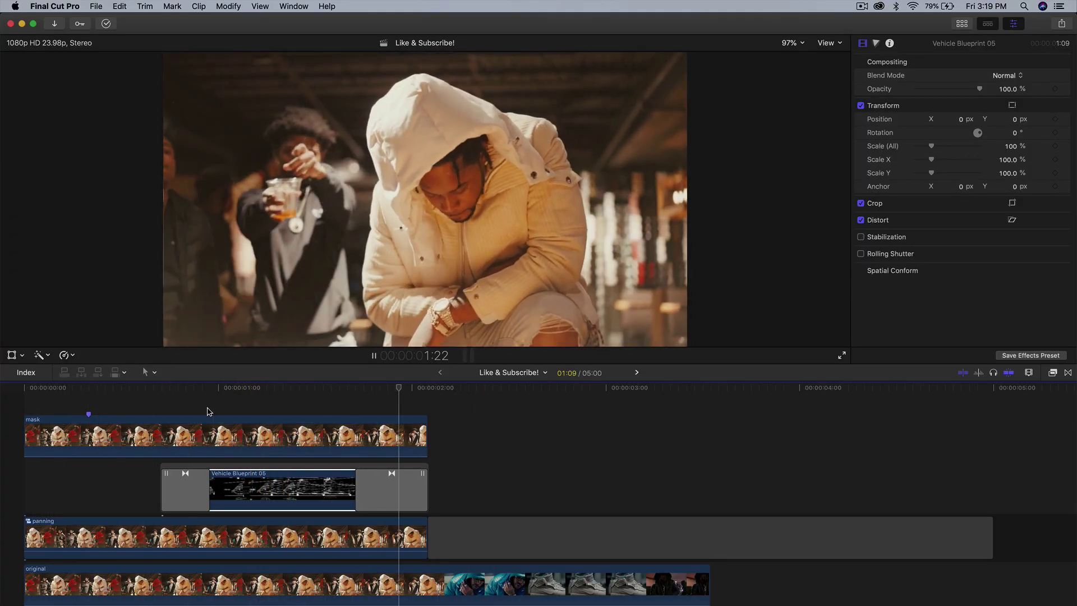
key(space)
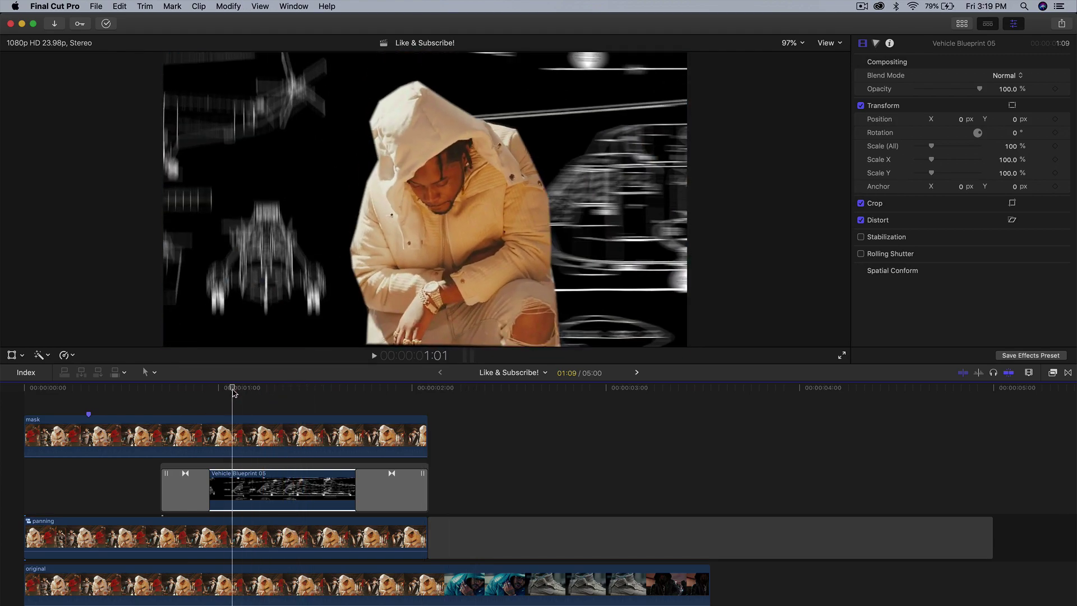
click(127, 385)
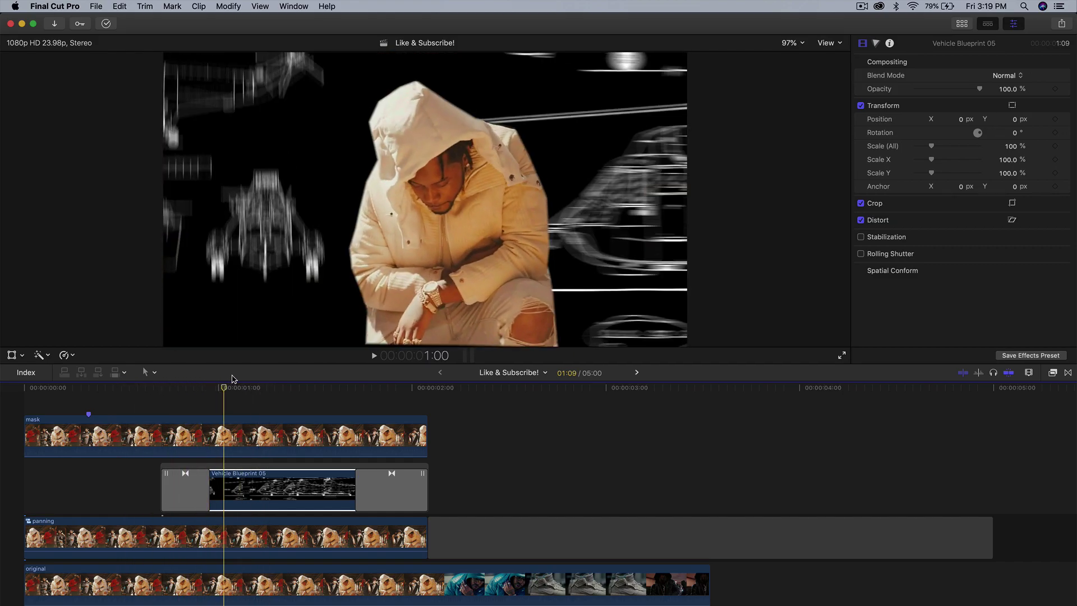
Step: Delete all clips from the Like & Subscribe! timeline
scroll(607, 446, down, 3)
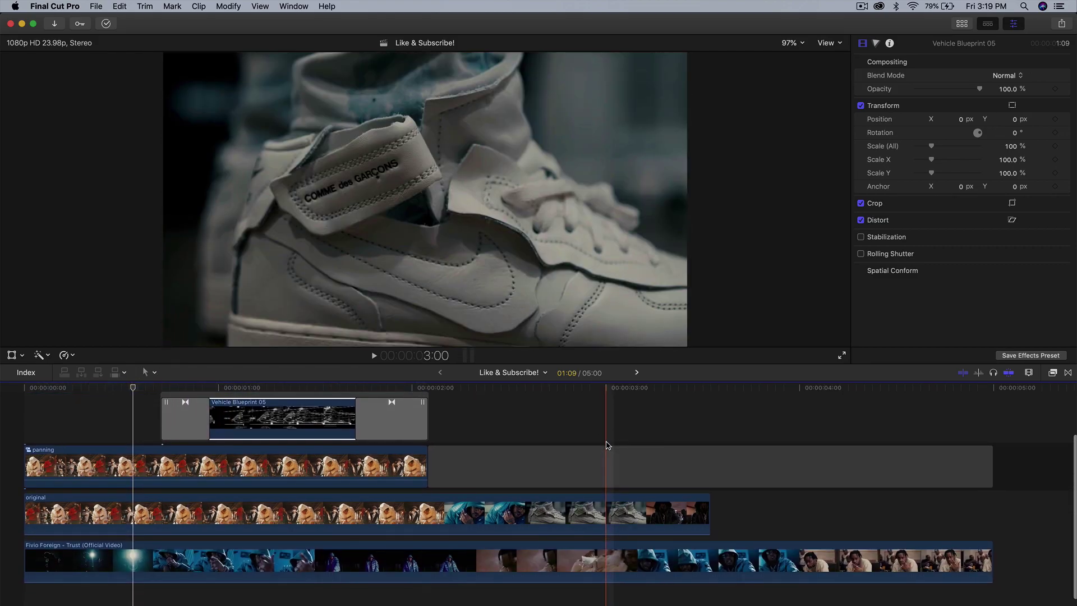
drag(732, 525, 184, 323)
key(Delete)
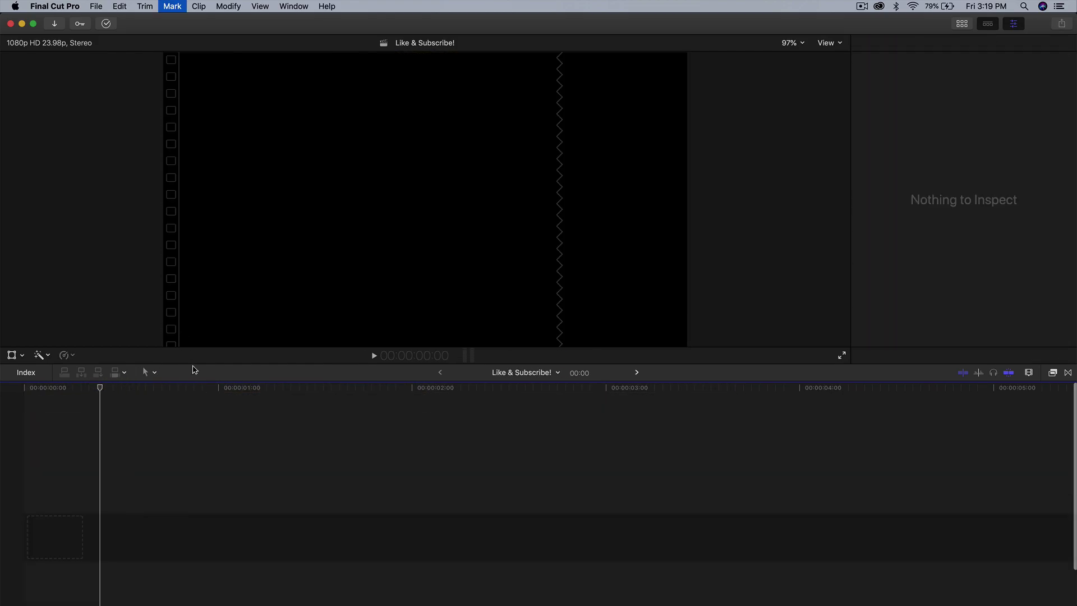
Step: Add the Fivio Foreign - Trust (Official Video) clip from the browser to the empty timeline, hide the browser and fit the clip in view
click(962, 23)
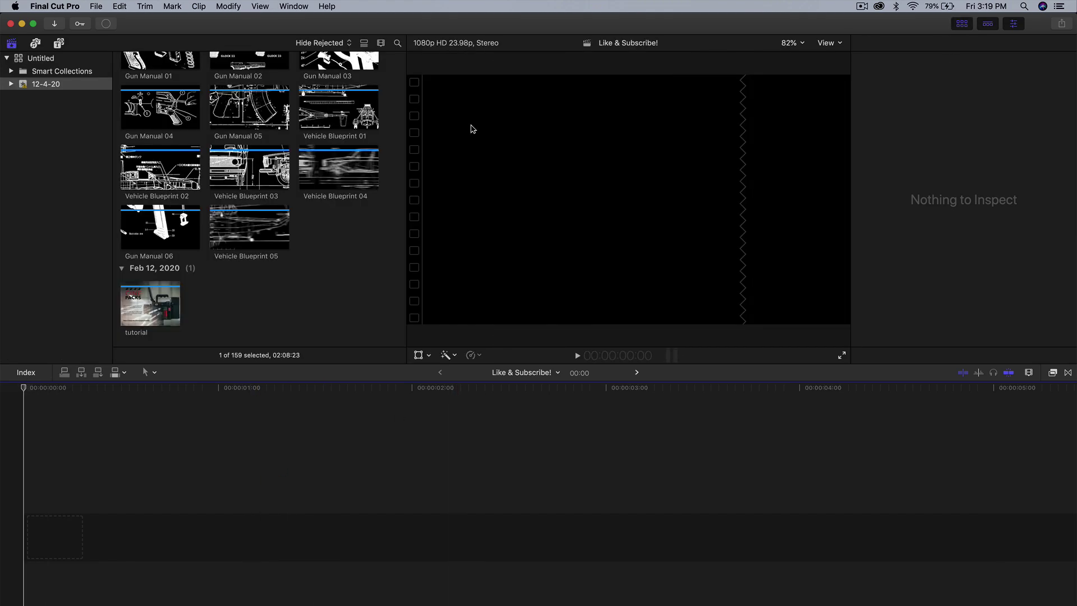
scroll(270, 171, up, 15)
drag(223, 175, 92, 502)
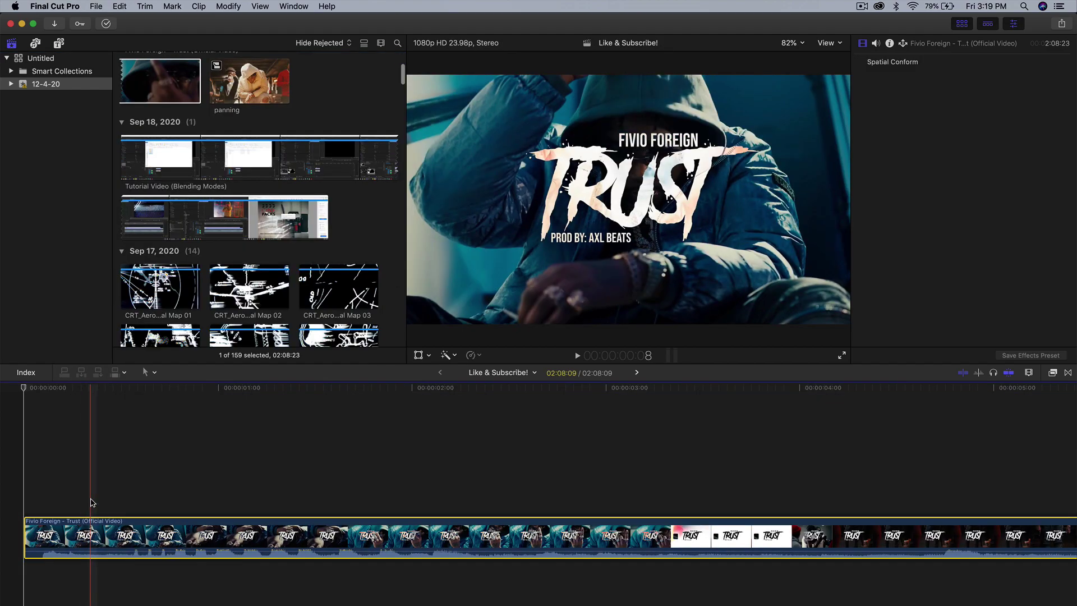
key(shift+z)
key(ctrl+super+1)
key(shift+z)
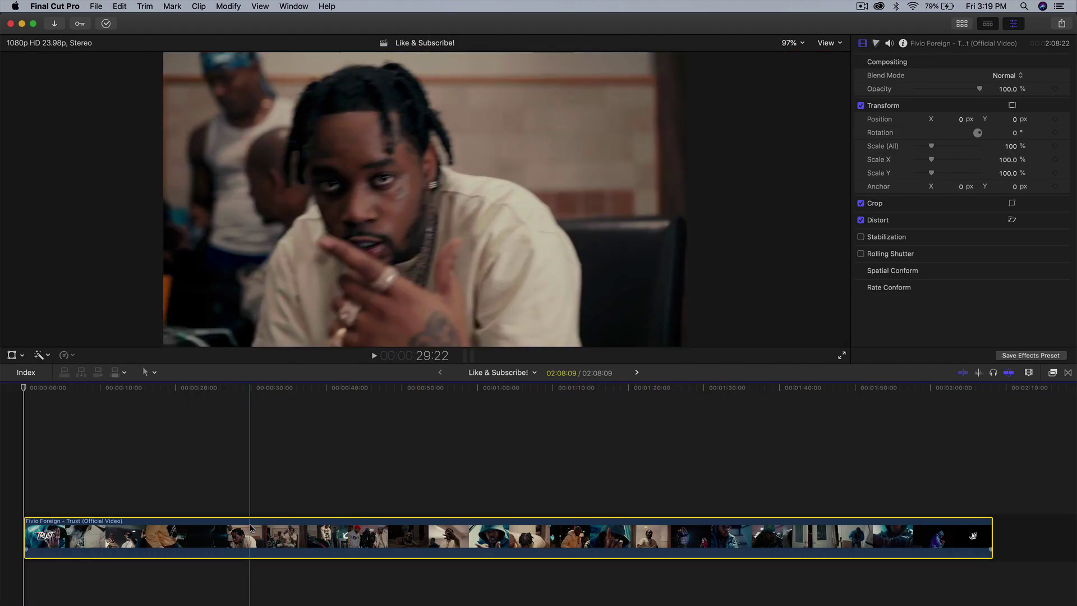
Step: Find the shot of the crouching man in the white hooded jacket and split the video clip at 13:16
key(super+equal)
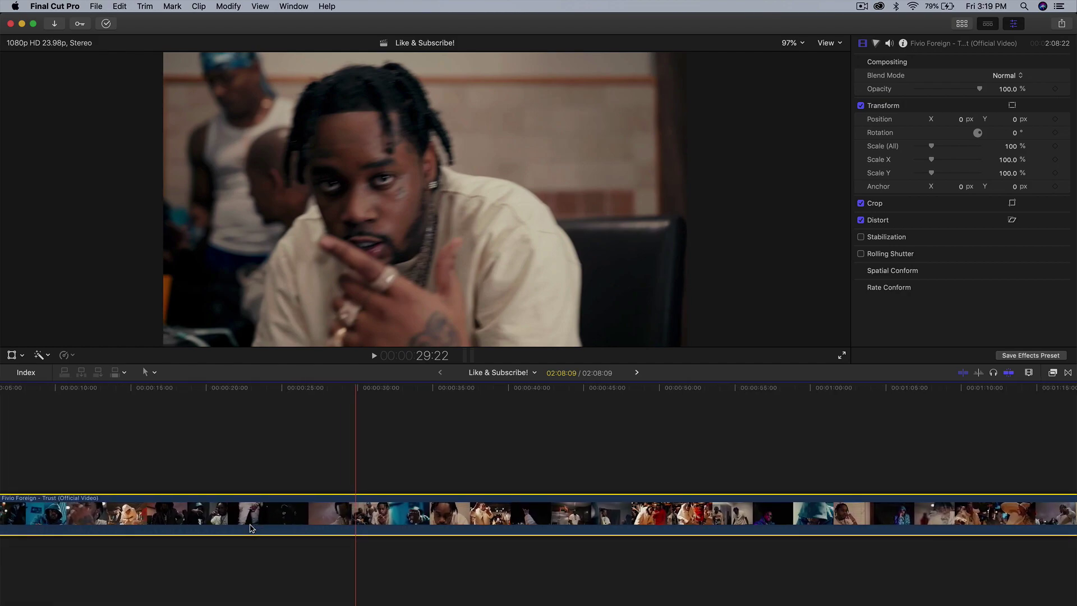
scroll(250, 528, left, 2)
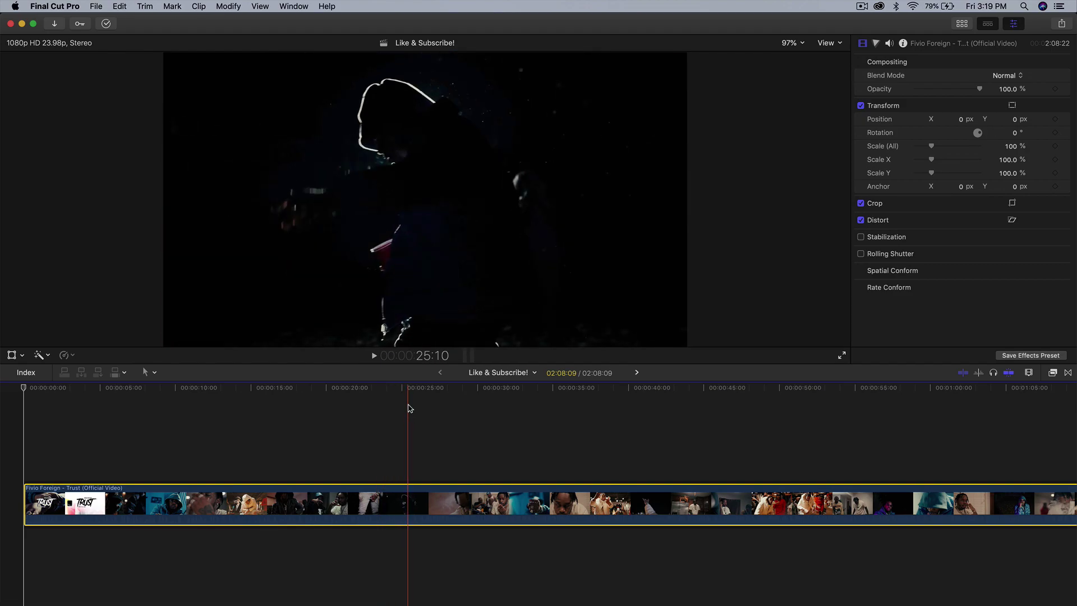
drag(409, 398, 231, 391)
key(super+equal)
key(super+b)
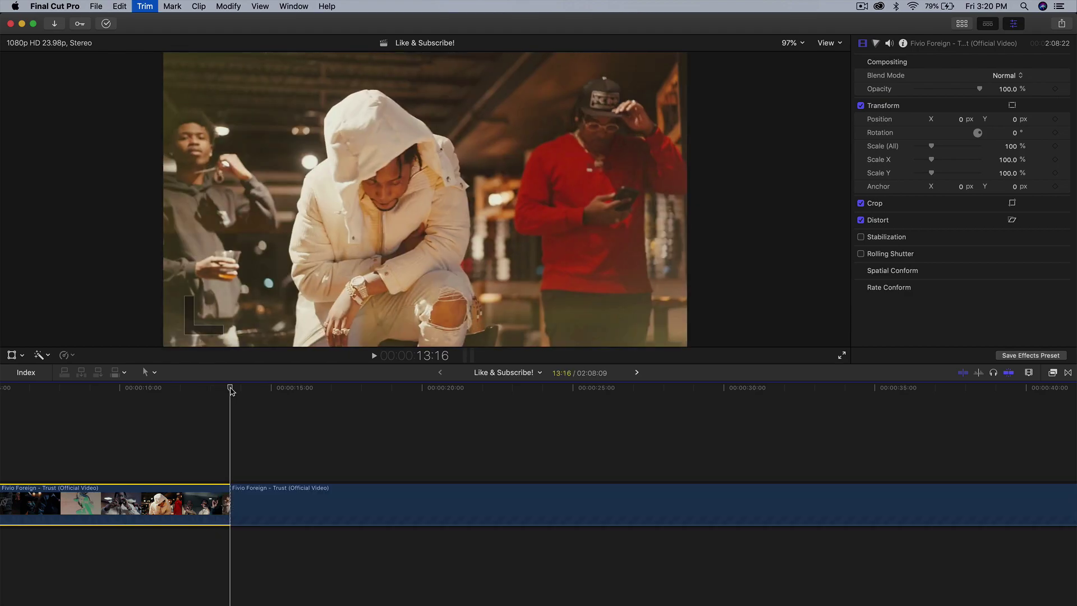
Step: Split the video clip at 15:19, where the crouching man's shot ends, and select the isolated shot
drag(232, 390, 297, 390)
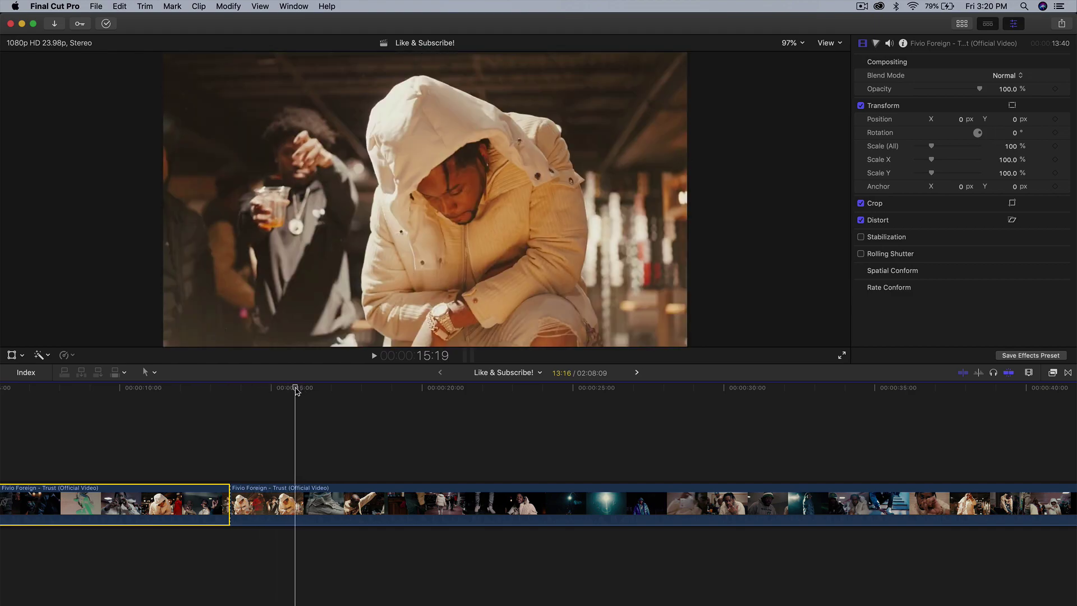
key(super+b)
click(264, 501)
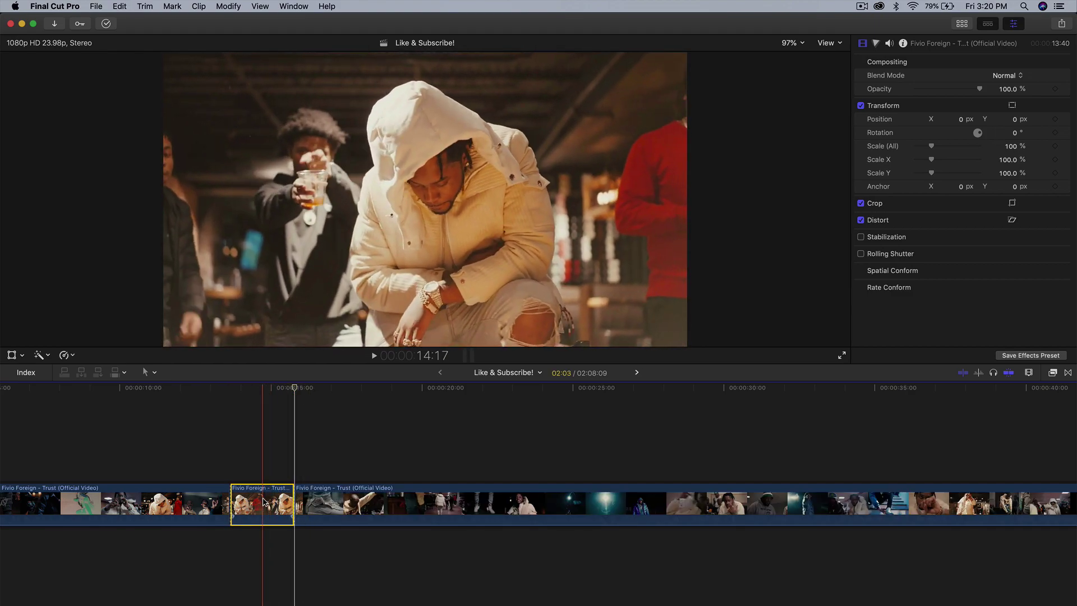
drag(254, 499, 283, 503)
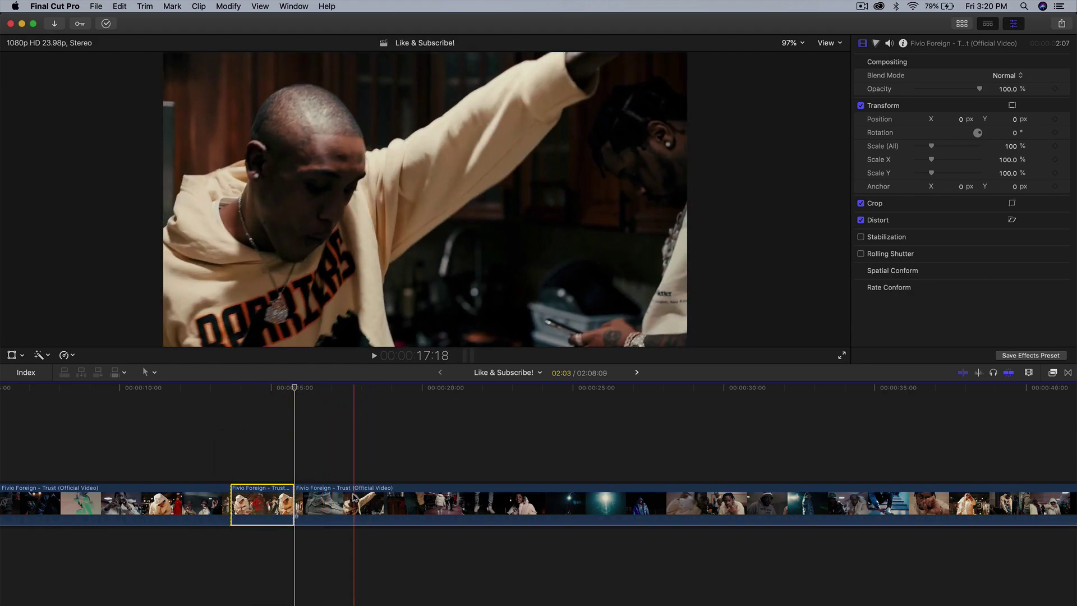
Step: Trim the footage to a short lead-in before the crouching man's shot and a tail ending at 16:17, then play through the fitted timeline
key(t)
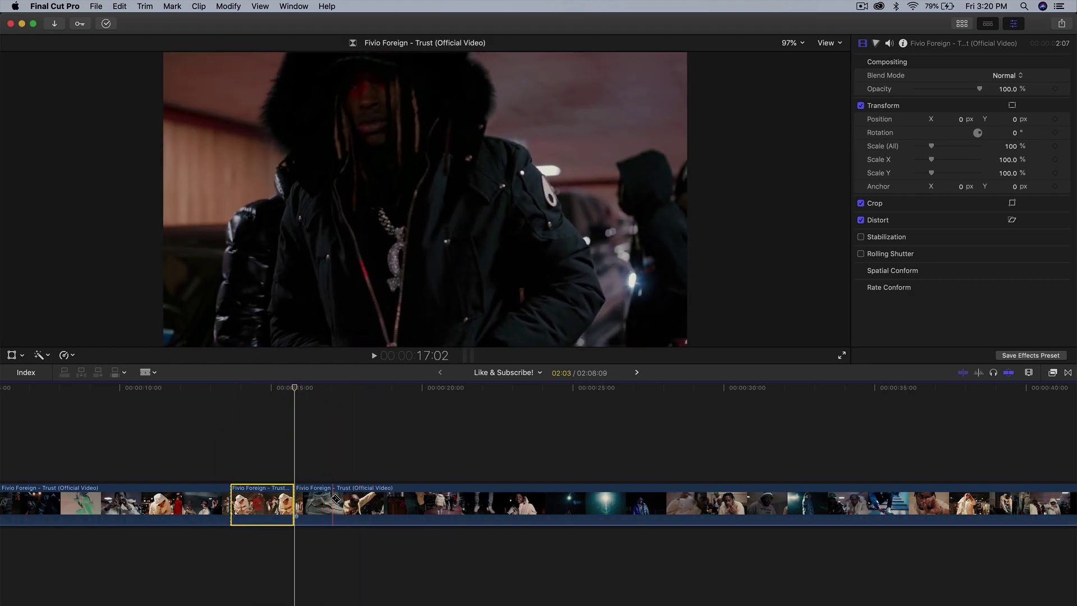
key(alt+])
key(a)
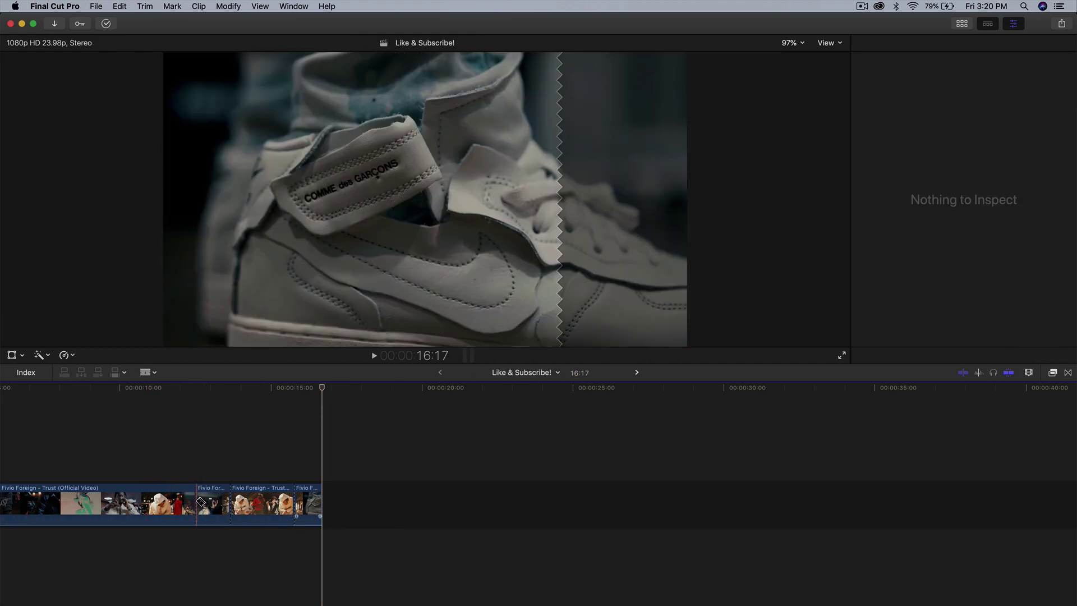
key(alt+[)
key(shift+z)
click(347, 488)
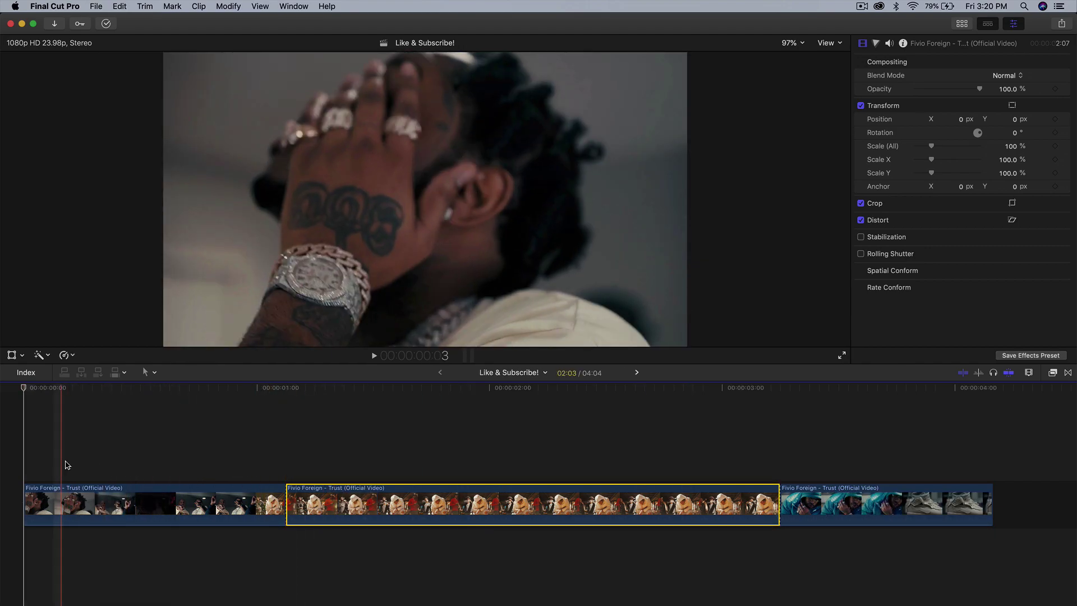
key(space)
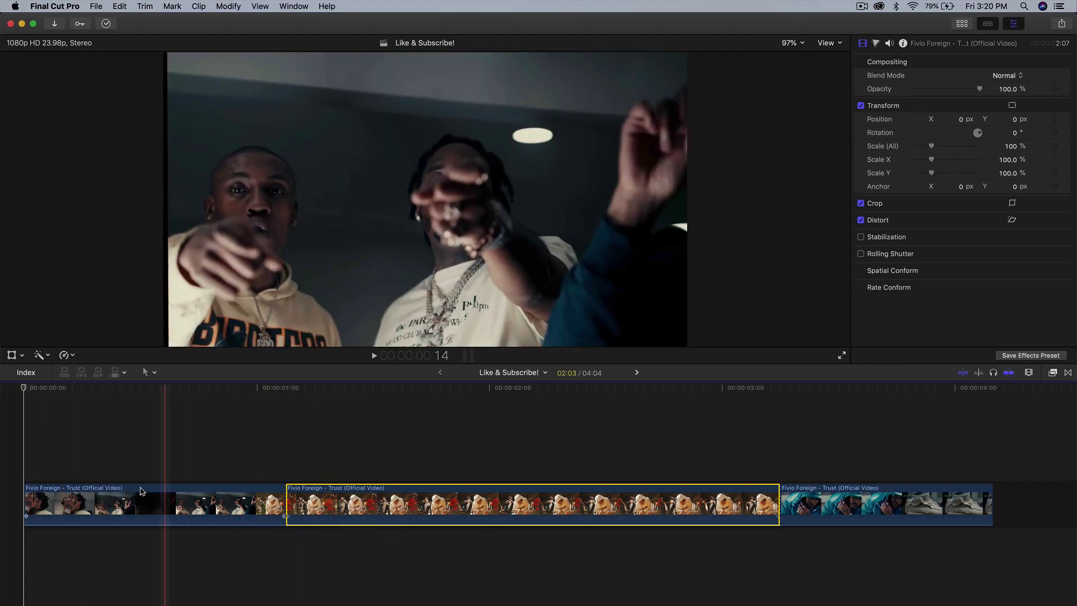
key(space)
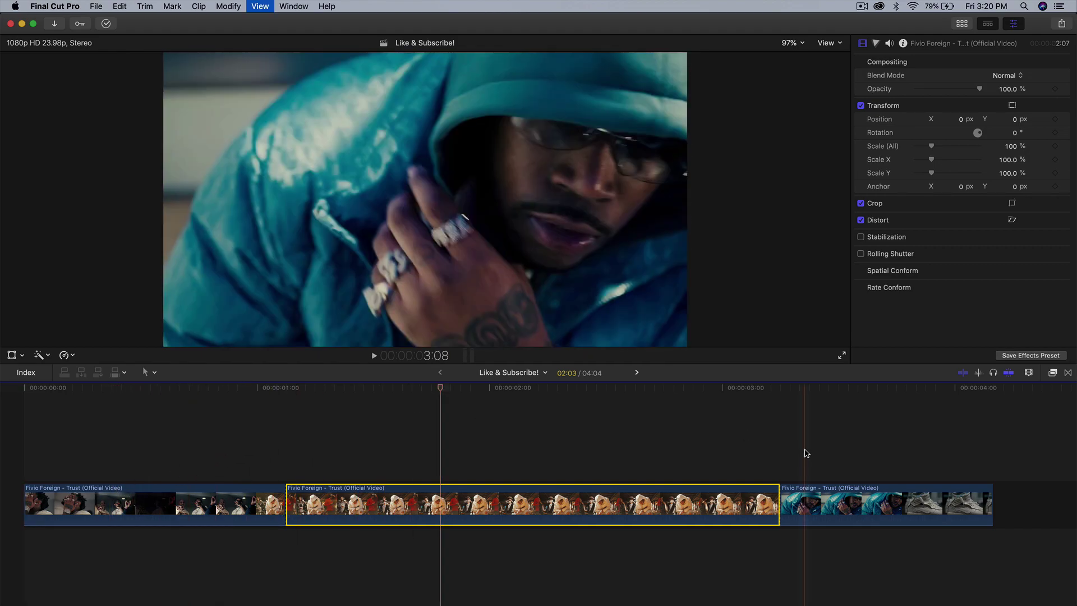
scroll(493, 451, right, 5)
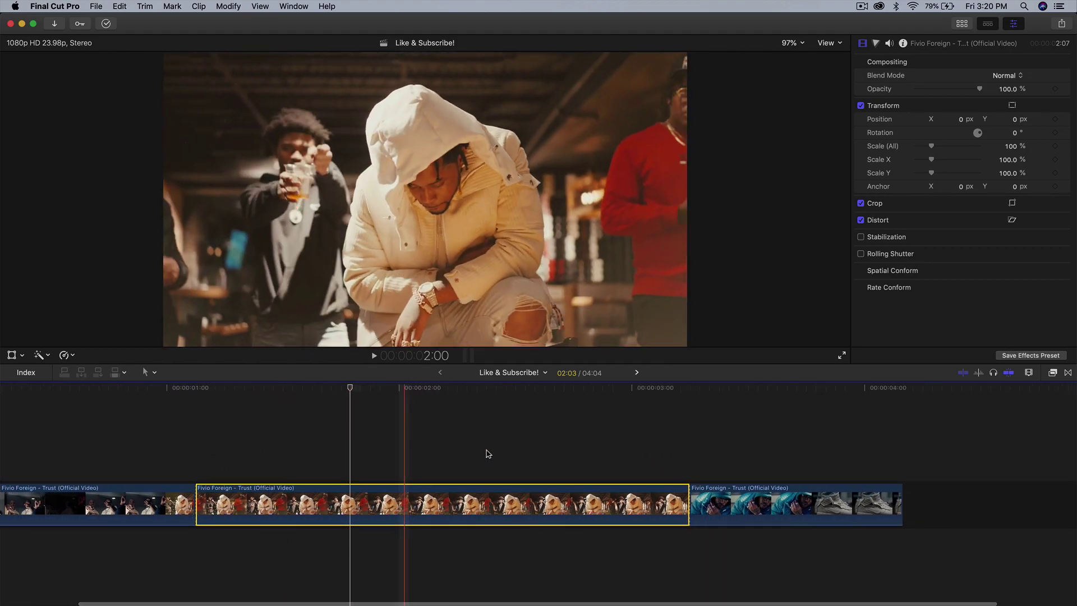
Step: Rename the isolated middle clip of the crouching man as original
right_click(372, 503)
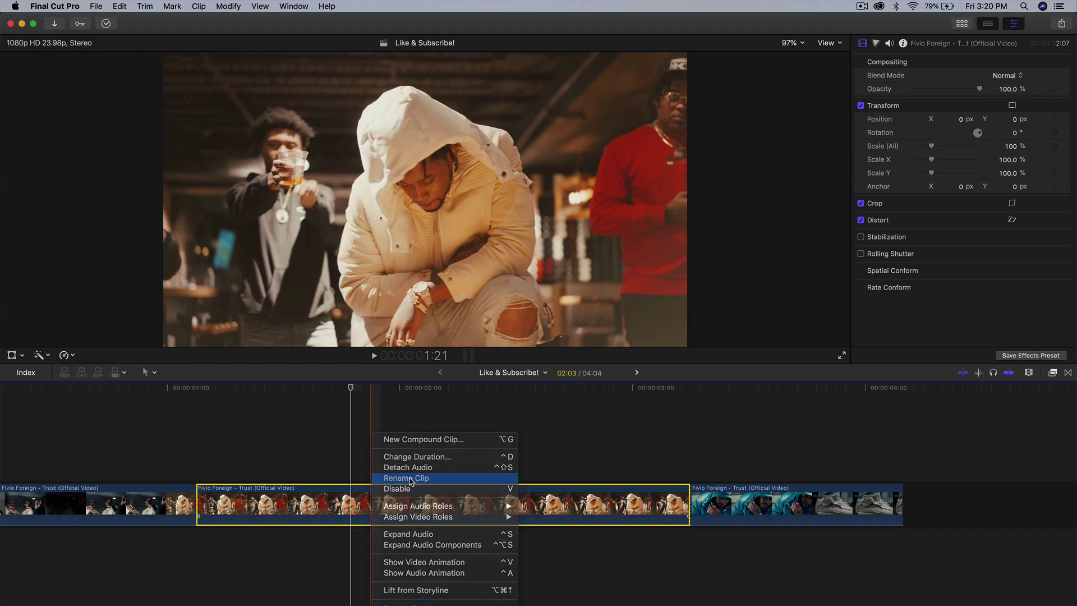
click(407, 478)
key(Return)
Step: Duplicate the original clip directly above itself and rename the duplicate as copy
drag(359, 519, 356, 474)
right_click(338, 457)
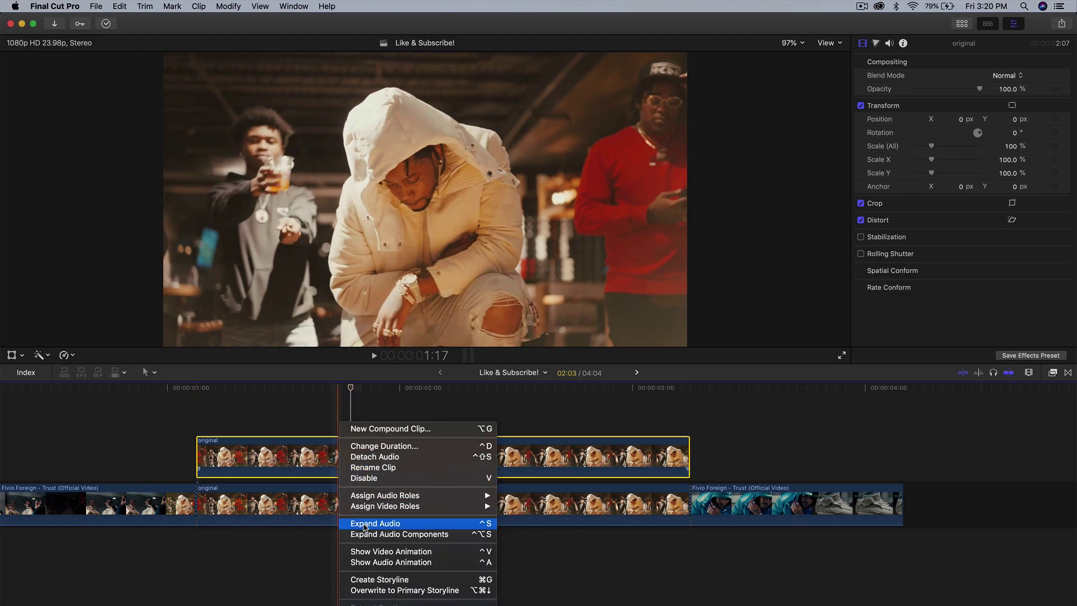
click(373, 467)
text(copy)
key(Return)
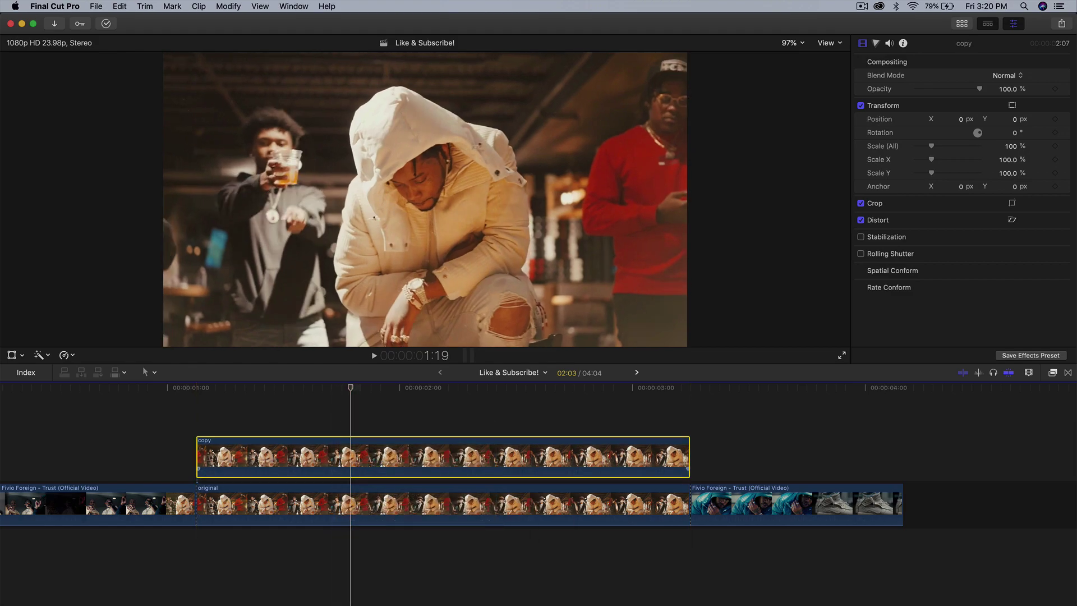
Step: Apply the Draw Mask effect to the copy clip and place the playhead at the clip's first frame, 1:03
scroll(347, 426, right, 2)
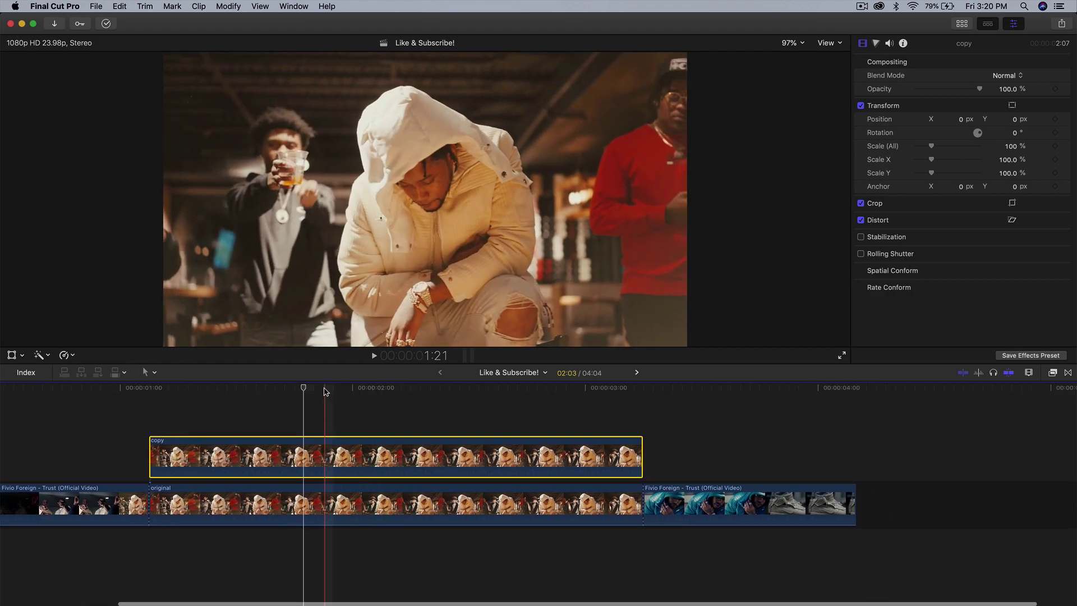
scroll(907, 490, down, 3)
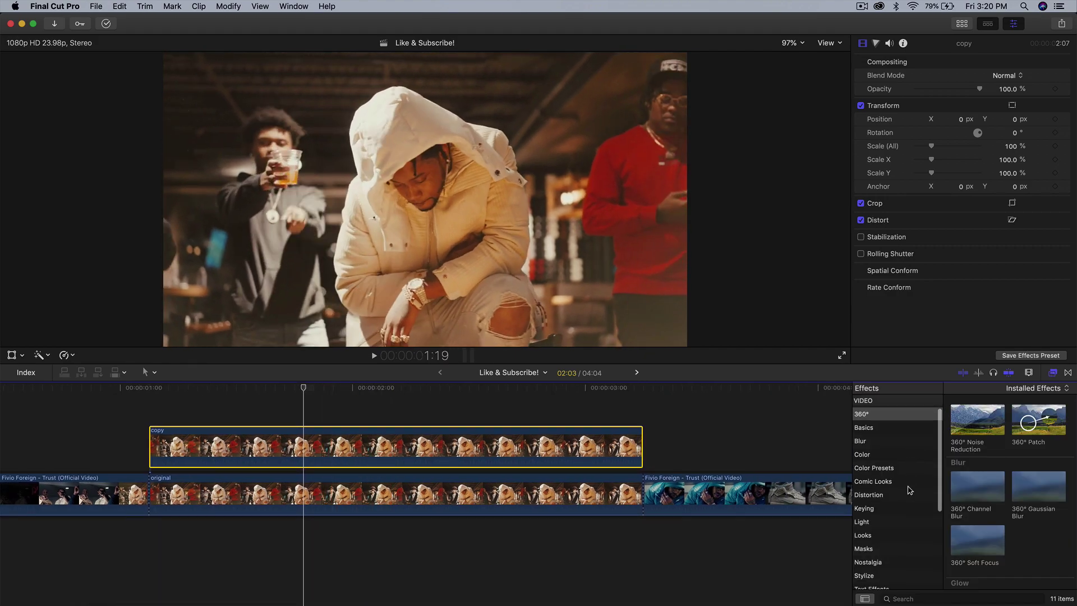
click(895, 530)
drag(995, 421, 469, 443)
click(1051, 371)
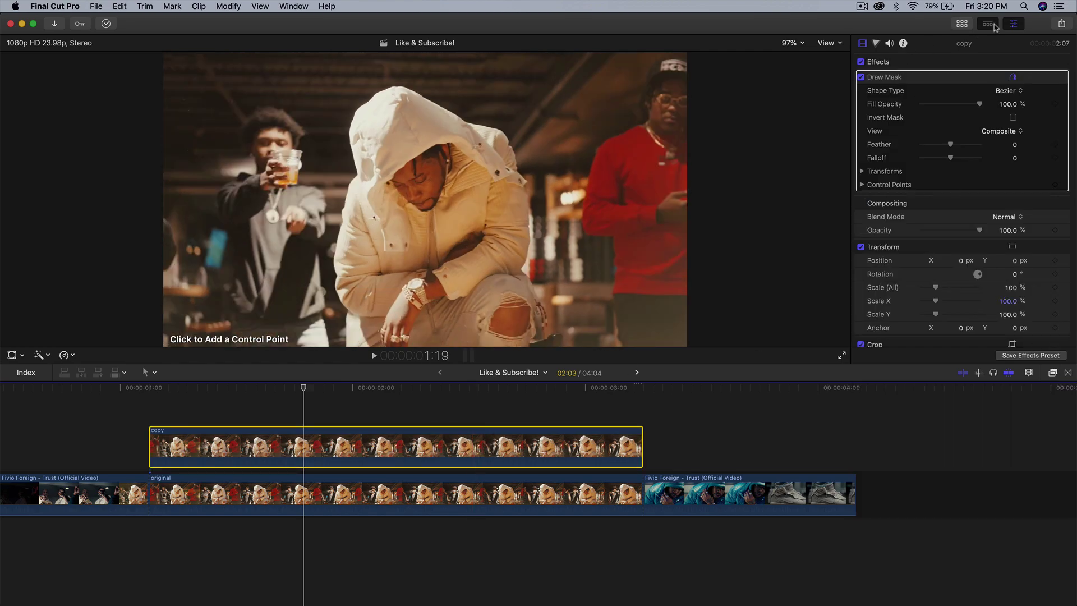
click(962, 23)
click(962, 23)
drag(303, 388, 149, 388)
click(294, 313)
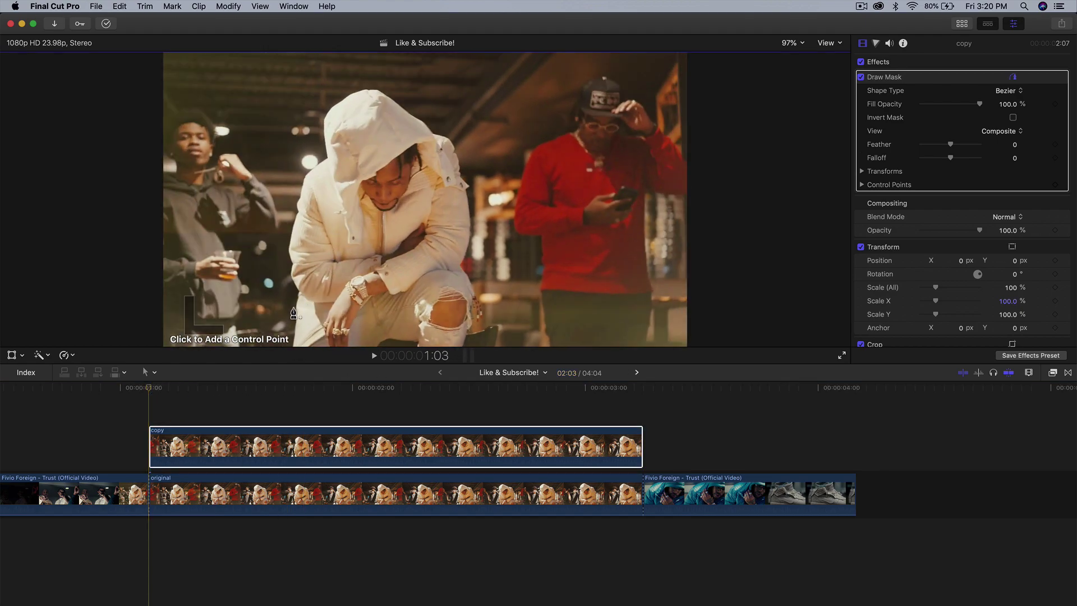
click(298, 289)
key(super+z)
Step: Place the mask's control points around the crouching man's outline, from his lower leg over the hood and down to the opposite knee
click(292, 344)
click(299, 296)
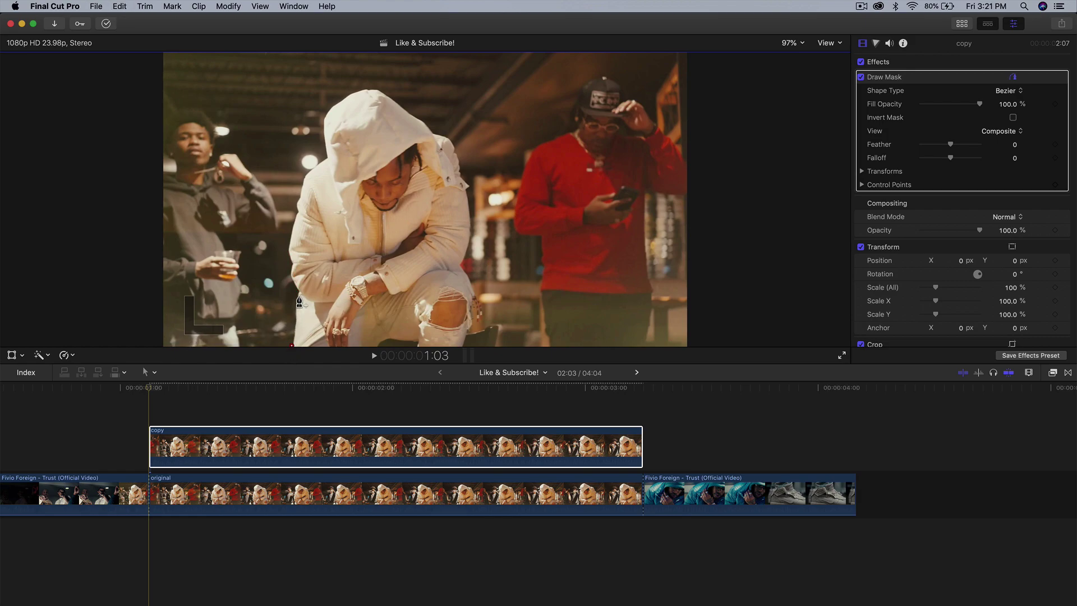
click(287, 252)
click(306, 180)
click(328, 156)
click(324, 115)
click(371, 89)
click(430, 133)
click(451, 137)
click(468, 194)
click(461, 264)
click(474, 304)
click(462, 345)
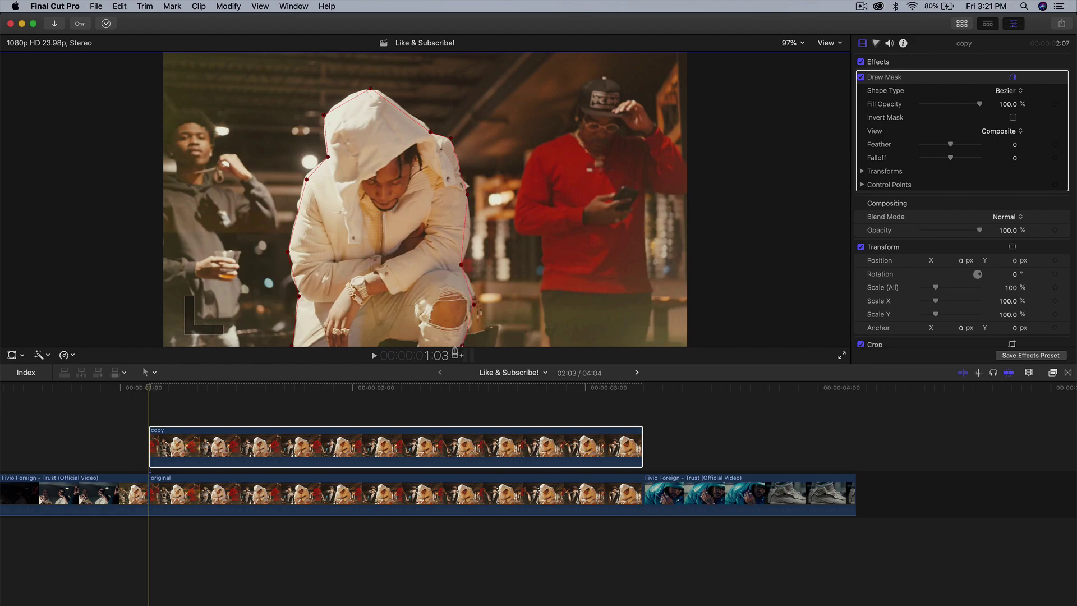
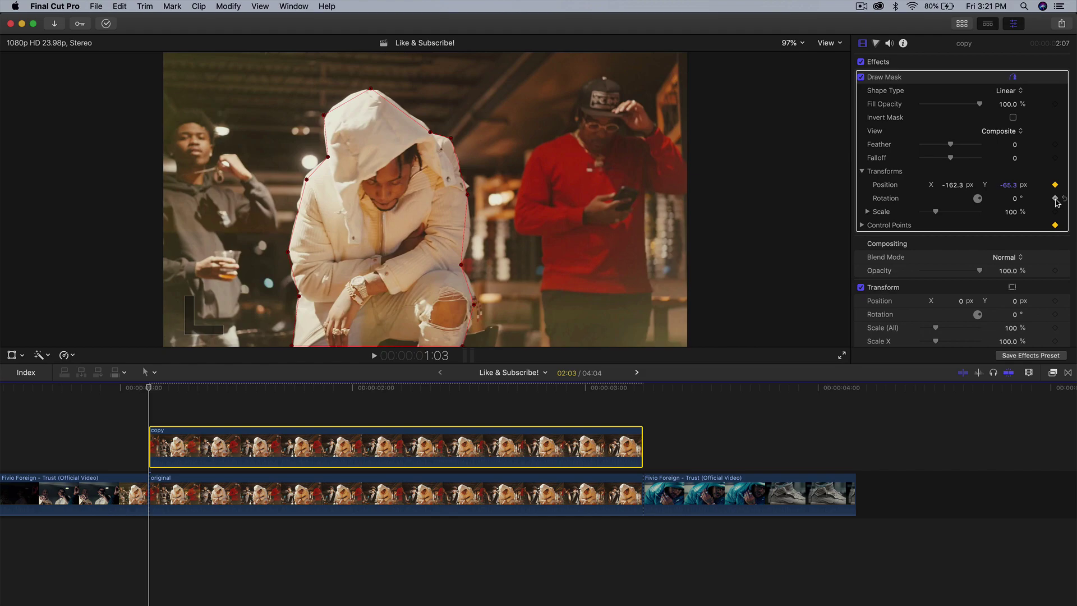
Step: Keyframe the mask's position, rotation, scale and control points at 1:03 and check the mask against the man over the following frames
click(1058, 225)
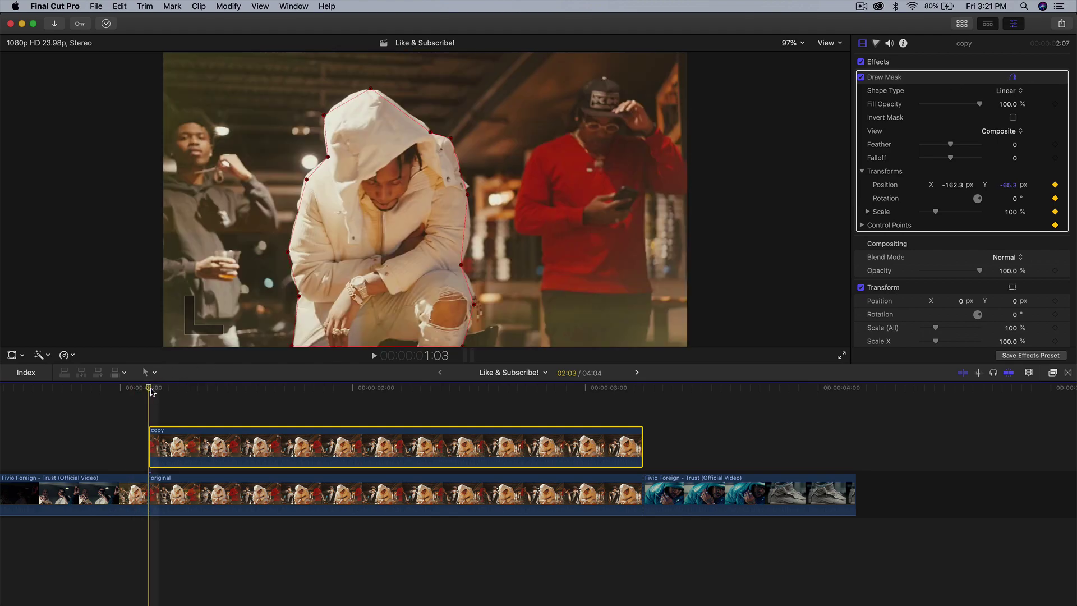
key(Right)
key(Right)
key(Right)
key(Right)
key(Right)
key(Right)
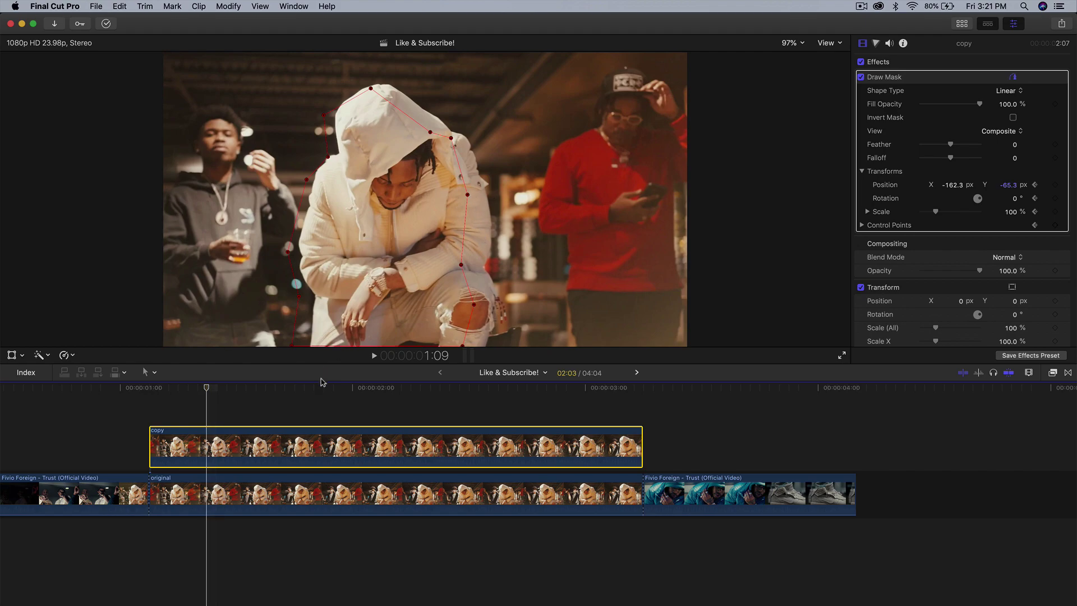
drag(323, 385, 151, 388)
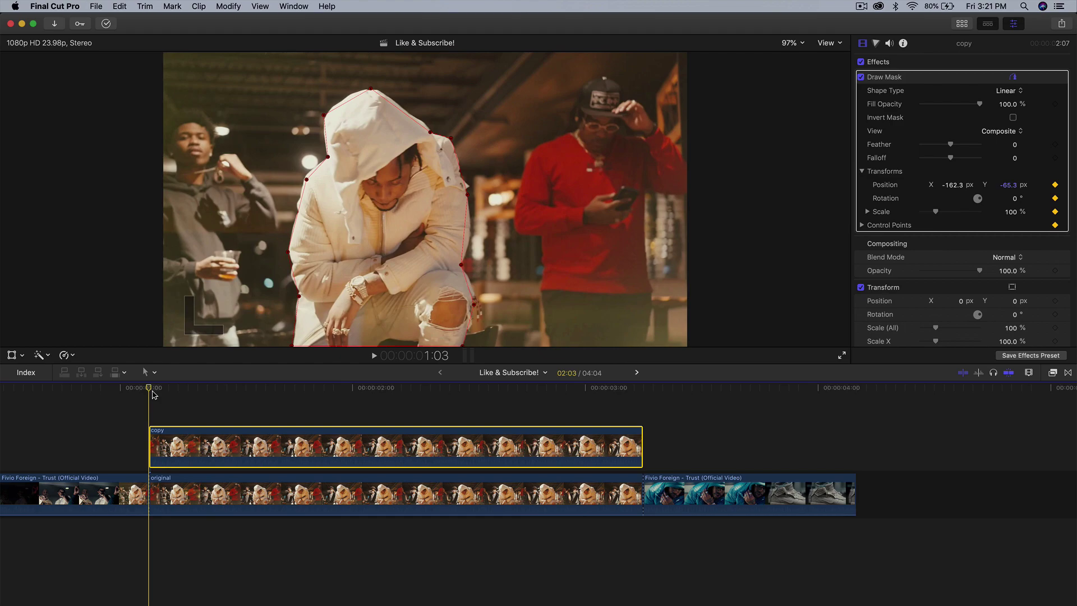
Step: At 1:05, move the mask to X -146.4, Y -67.7 px and adjust its shoulder and arm points to the man's outline
key(Right)
key(Right)
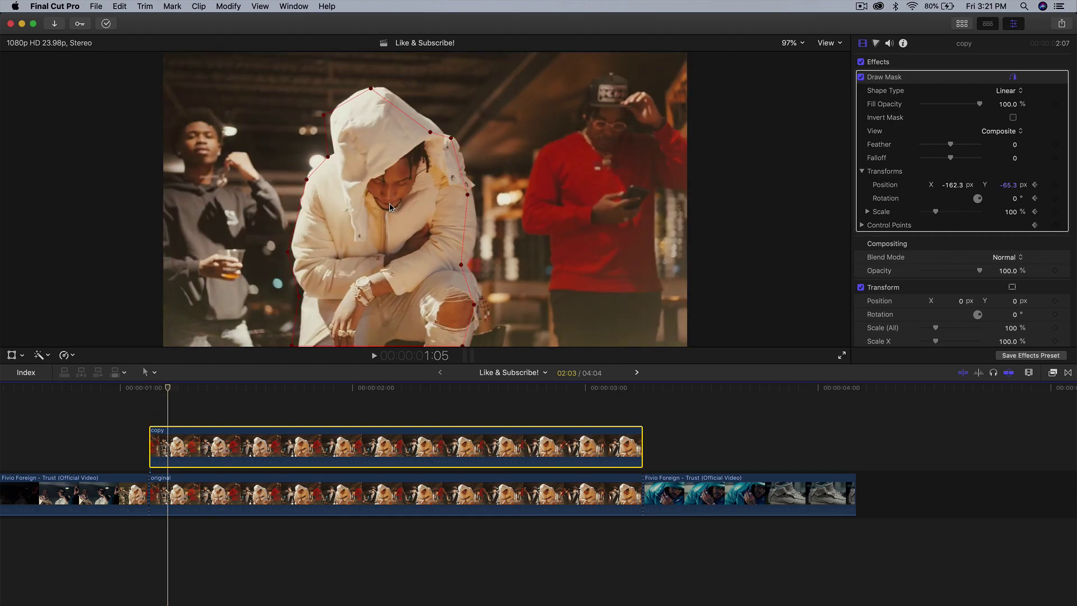
drag(454, 140, 457, 142)
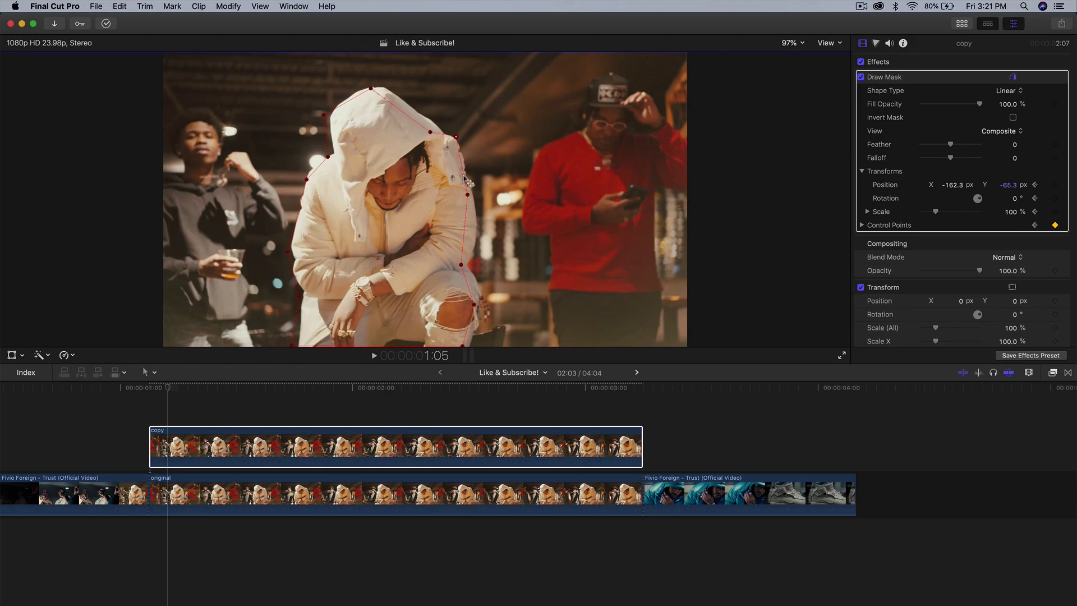
mouse_move(465, 179)
mouse_down()
mouse_move(464, 148)
mouse_move(453, 174)
mouse_up()
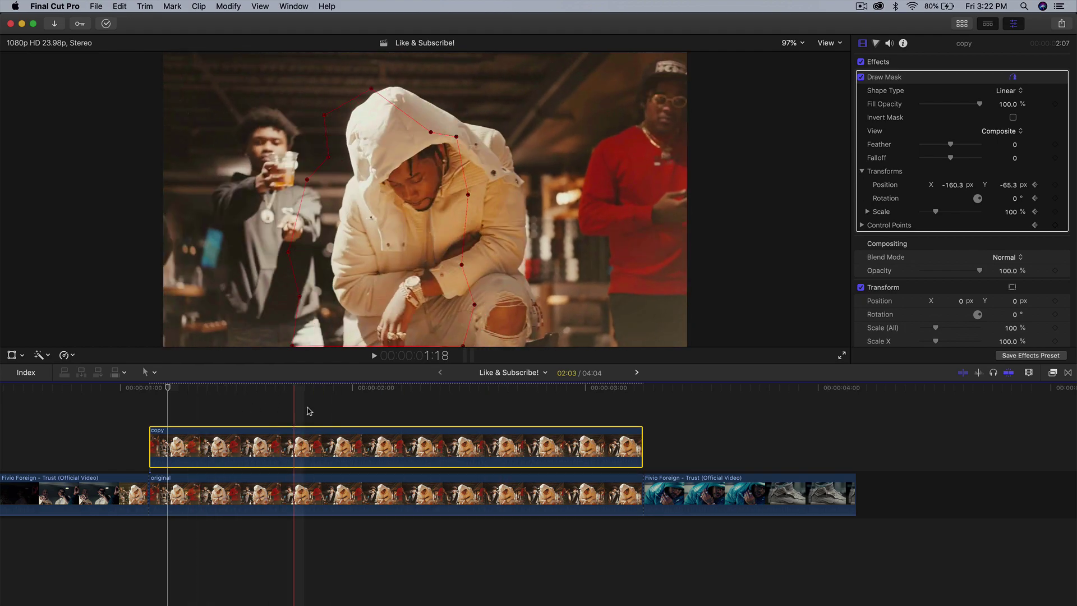
click(350, 227)
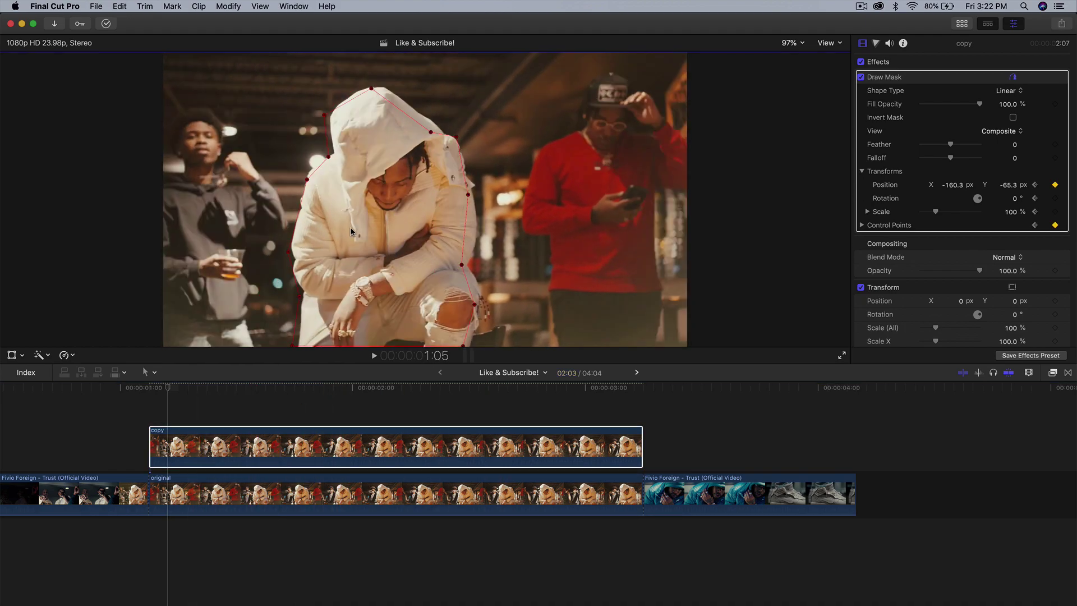
drag(350, 227, 353, 227)
drag(465, 265, 472, 264)
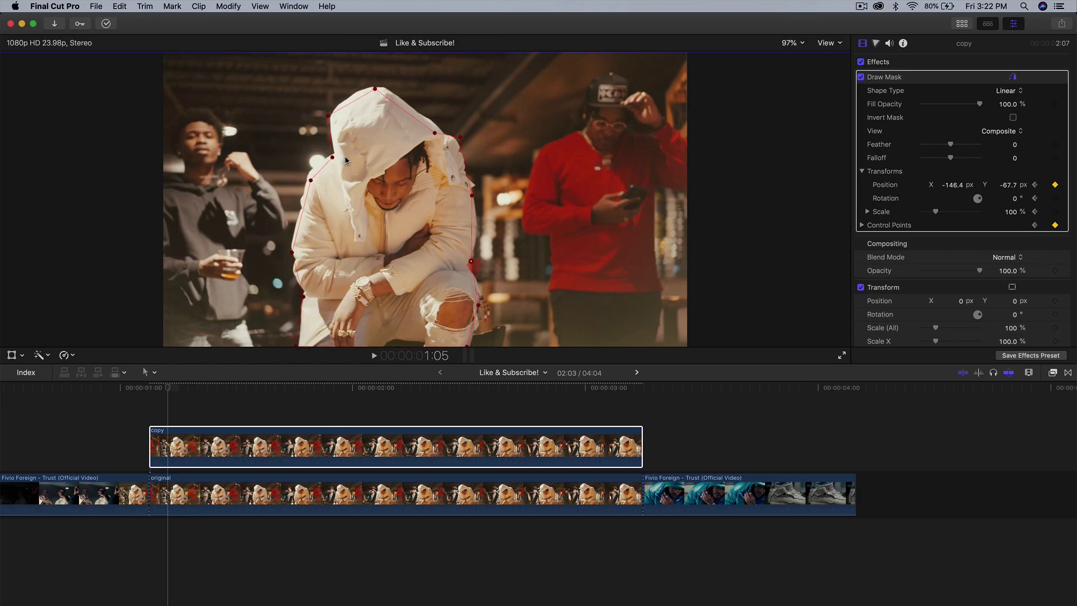
drag(311, 180, 309, 177)
Step: At 1:07, move the mask to X -131.2, Y -69.5 px and reshape its points around the hood and shoulder
key(Right)
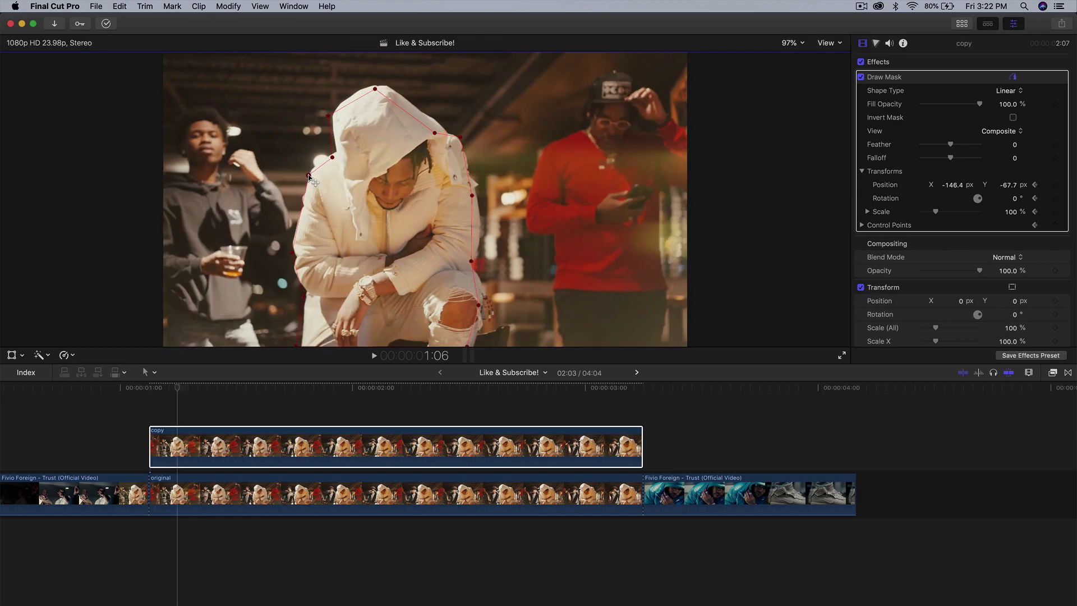
key(Right)
drag(360, 148, 365, 153)
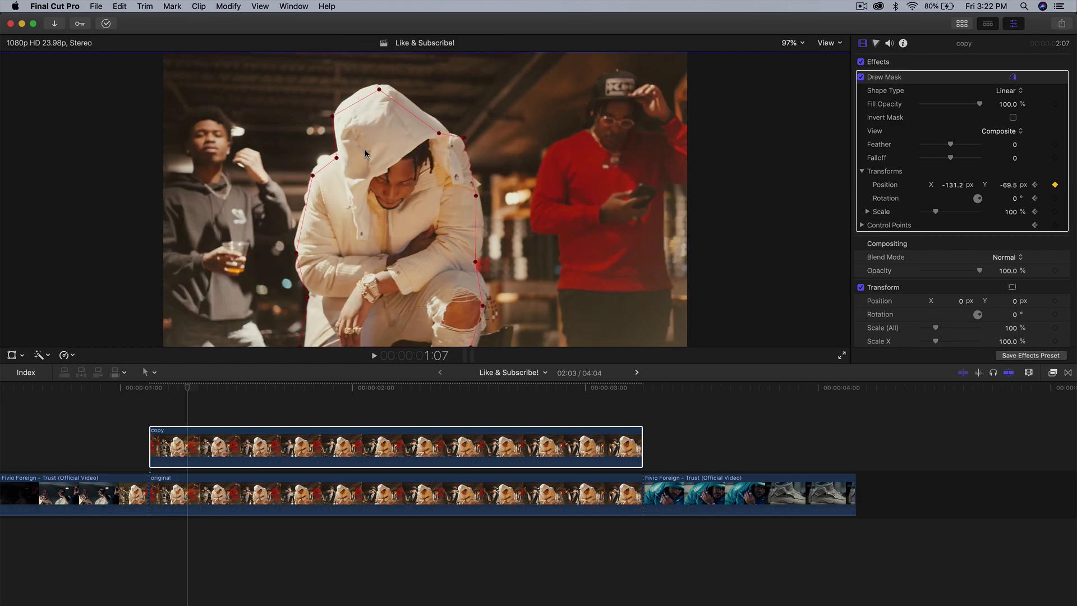
drag(376, 91, 378, 87)
drag(336, 117, 341, 102)
mouse_move(439, 135)
mouse_down()
mouse_move(433, 111)
mouse_move(428, 119)
mouse_up()
drag(338, 157, 312, 171)
Step: Set the viewer zoom to 100% and refit the mask frame by frame up to 1:14, positioning it at X -109.7, Y -72.5 px
key(Right)
key(Right)
key(Right)
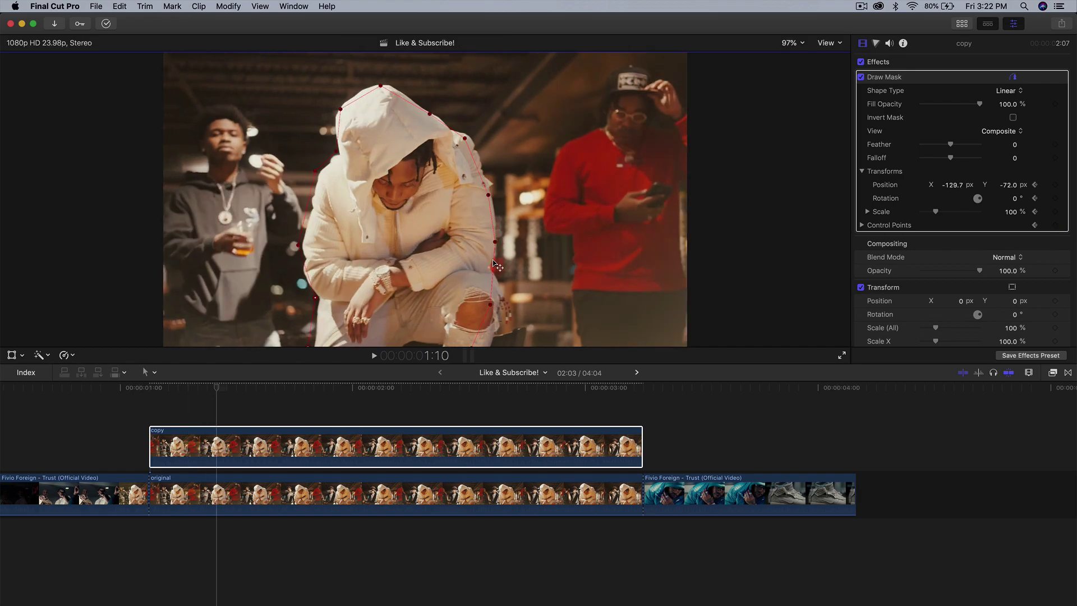
click(792, 42)
click(798, 108)
key(Right)
key(Right)
key(Right)
key(Right)
key(Right)
key(Right)
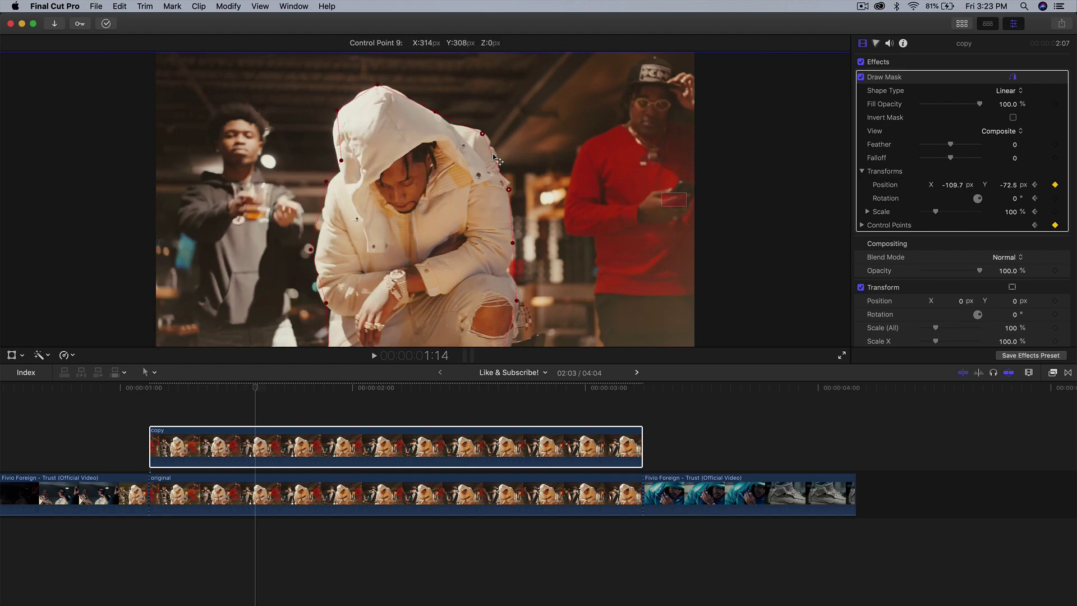
Step: Keep refitting the mask to the man through 1:22, positioning it at X -64.4, Y -71.9 px
key(Right)
key(Right)
key(Right)
key(Right)
key(Right)
key(Right)
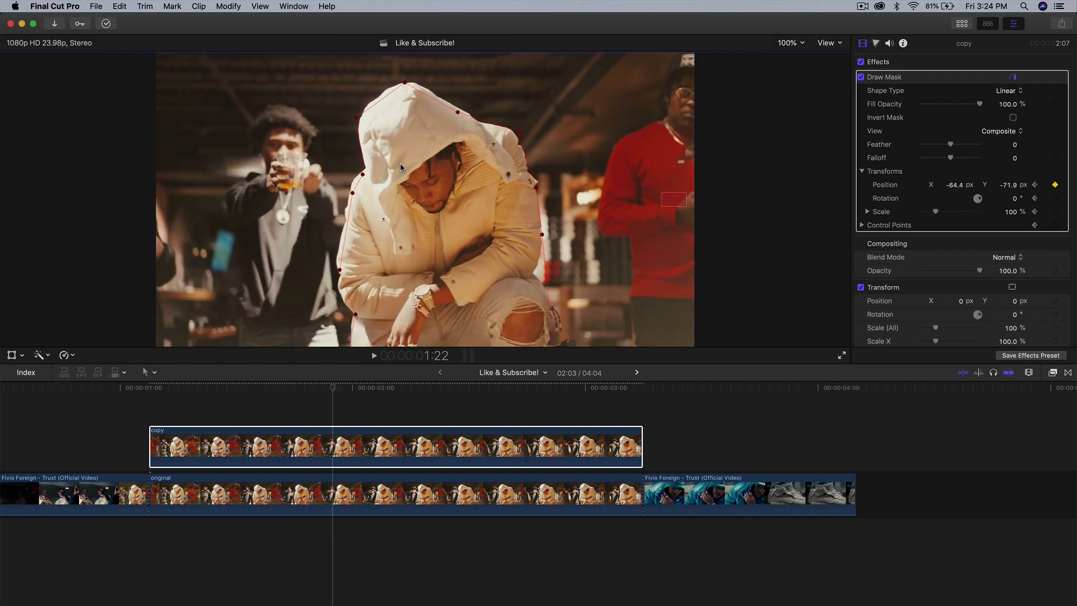
Step: Move the mask to X -44.1, Y -74.8 px at 2:00 and shift it to Y -68.7 px at 2:02
key(Right)
key(Right)
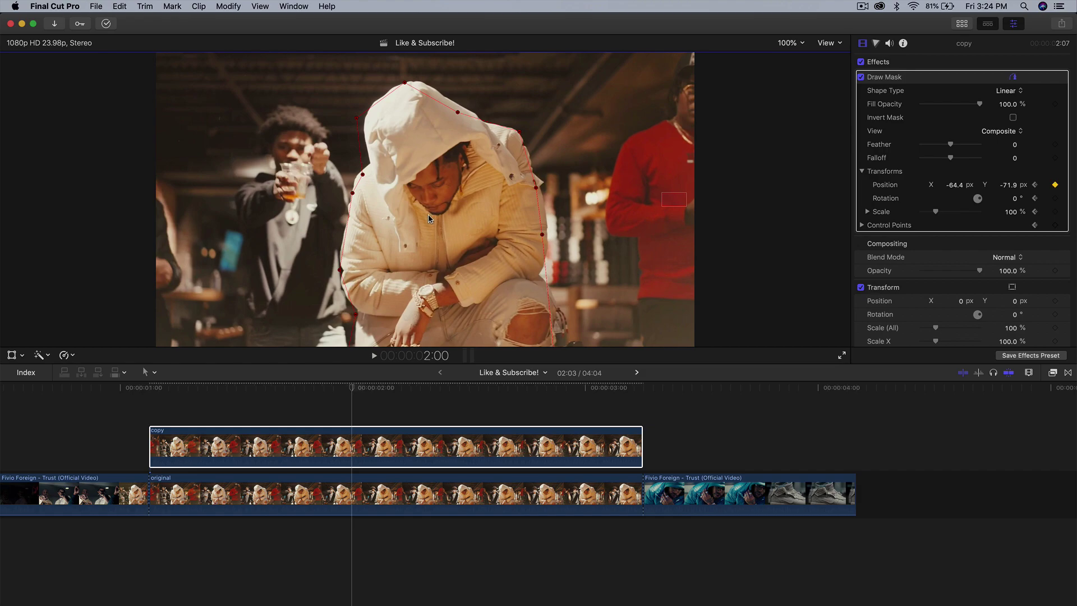
drag(428, 217, 435, 220)
key(Right)
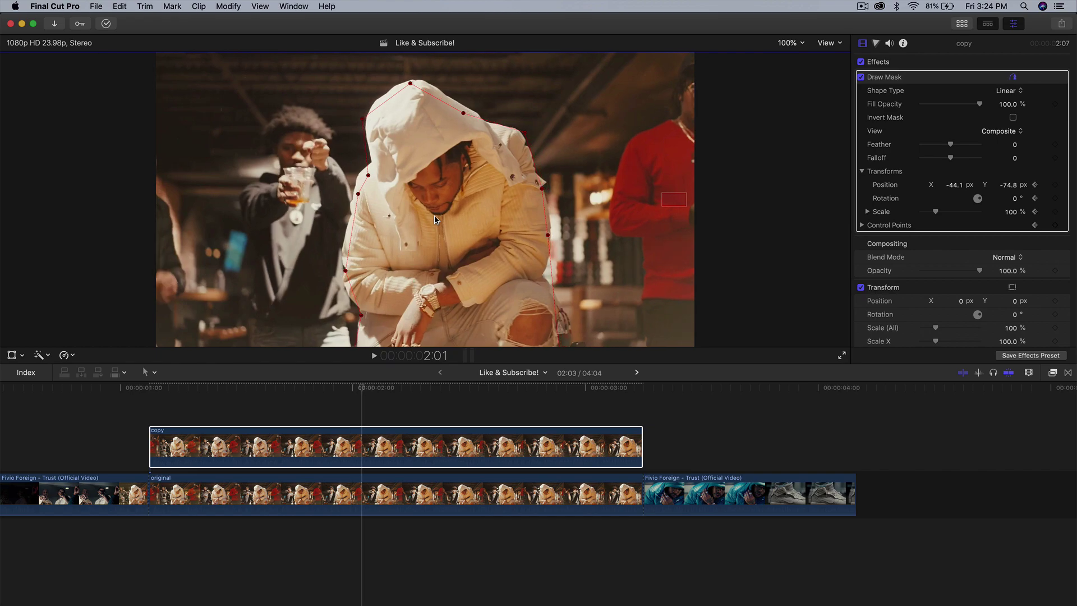
key(Right)
drag(435, 219, 435, 218)
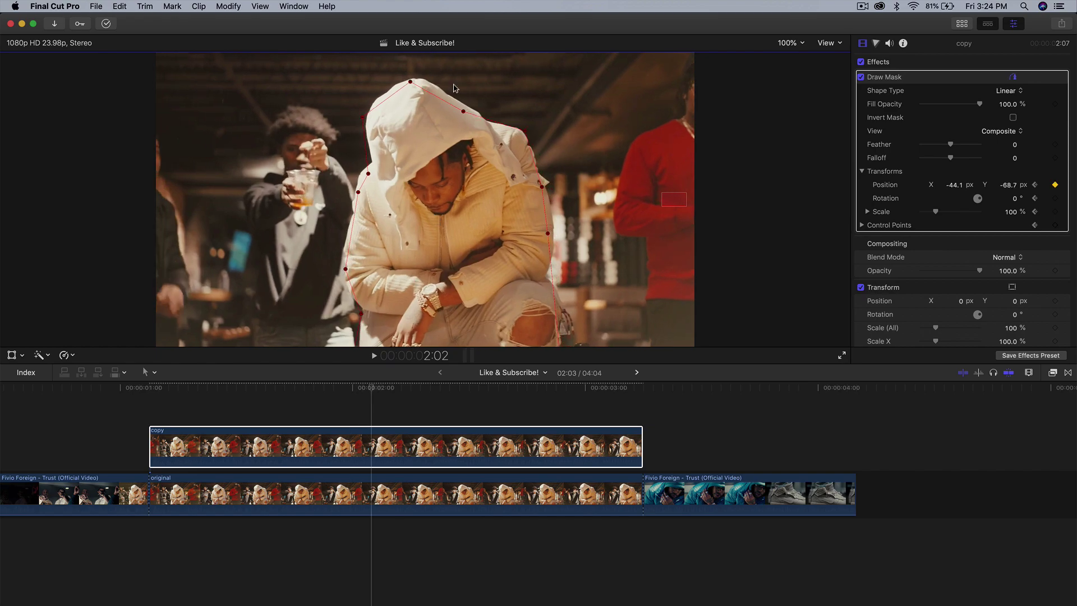
Step: At 2:02, reshape the mask points around the hood so they follow its outline
drag(465, 115, 460, 107)
drag(362, 118, 370, 106)
drag(368, 173, 369, 168)
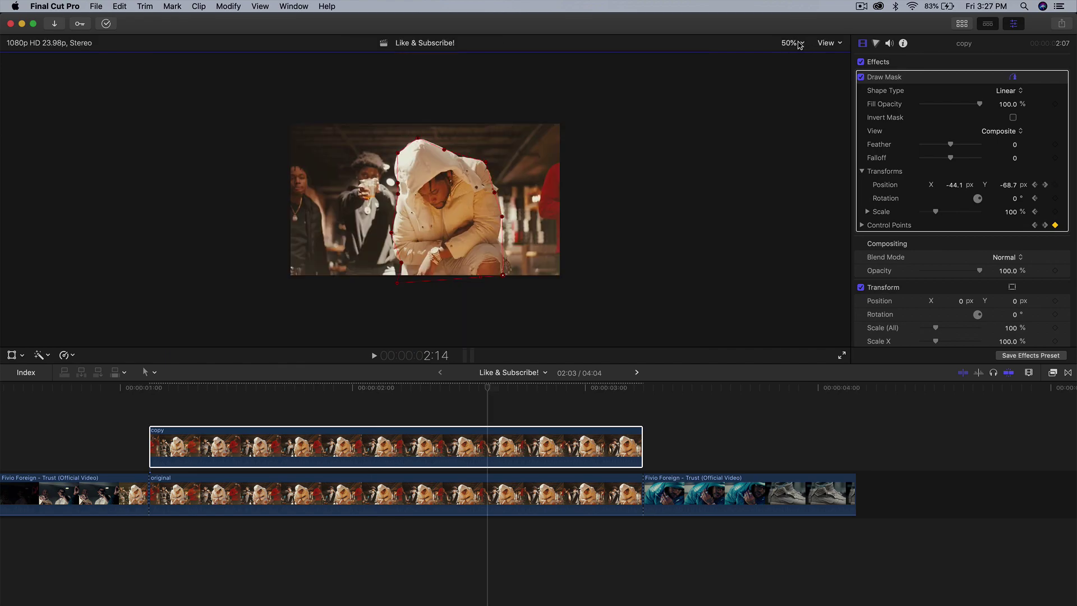
Step: Set the viewer zoom to Fit and move the playhead back to 1:16
click(800, 45)
click(796, 52)
click(490, 389)
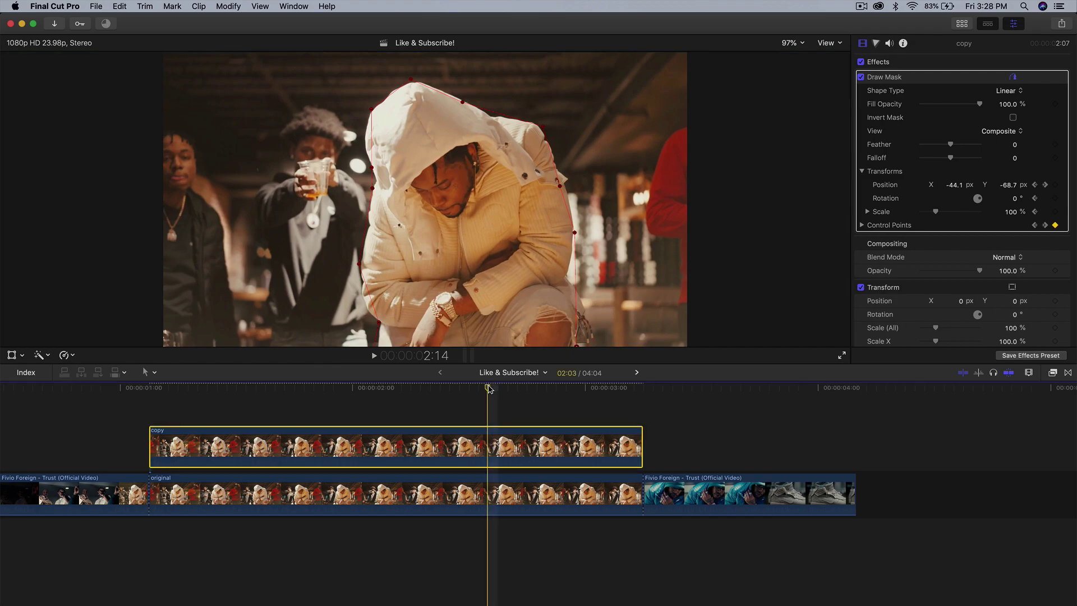
drag(490, 389, 256, 389)
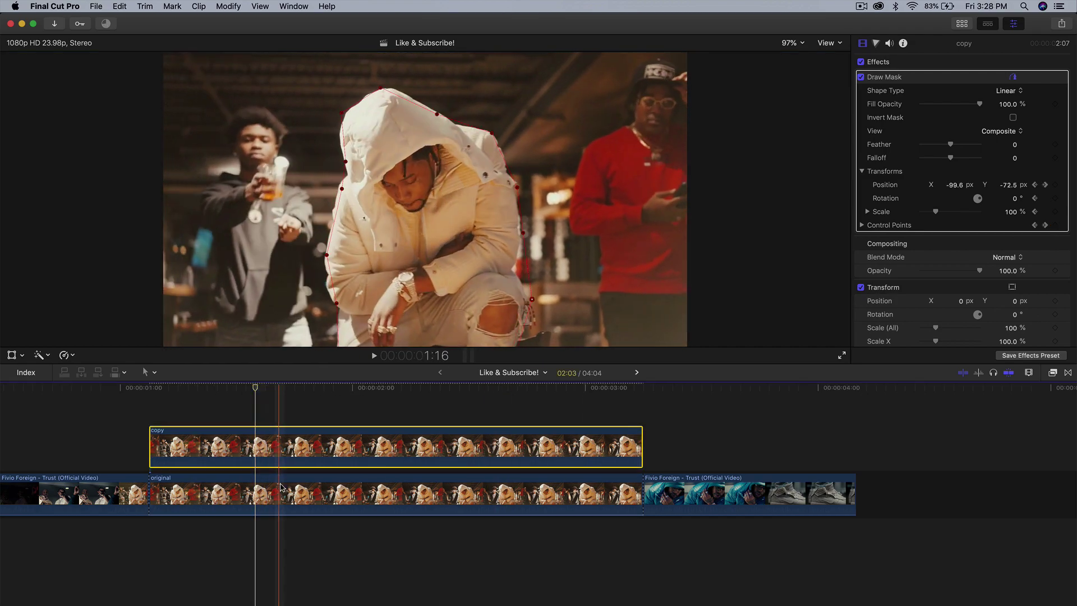
Step: Soften the copy's Draw Mask with a Feather of -17, temporarily disabling the original clip to judge the cutout's edges
click(281, 486)
key(v)
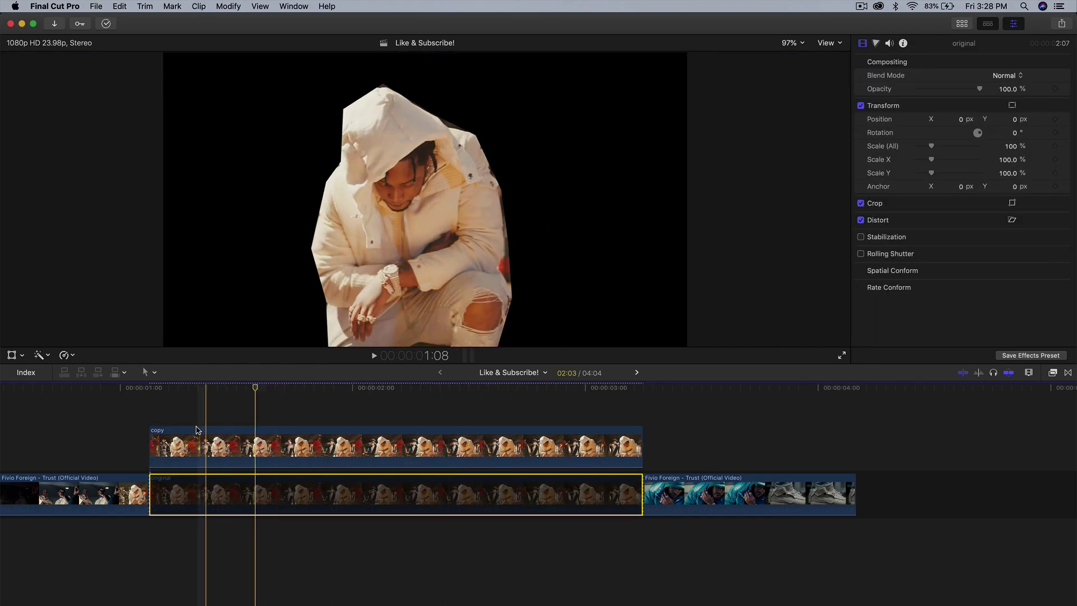
click(196, 430)
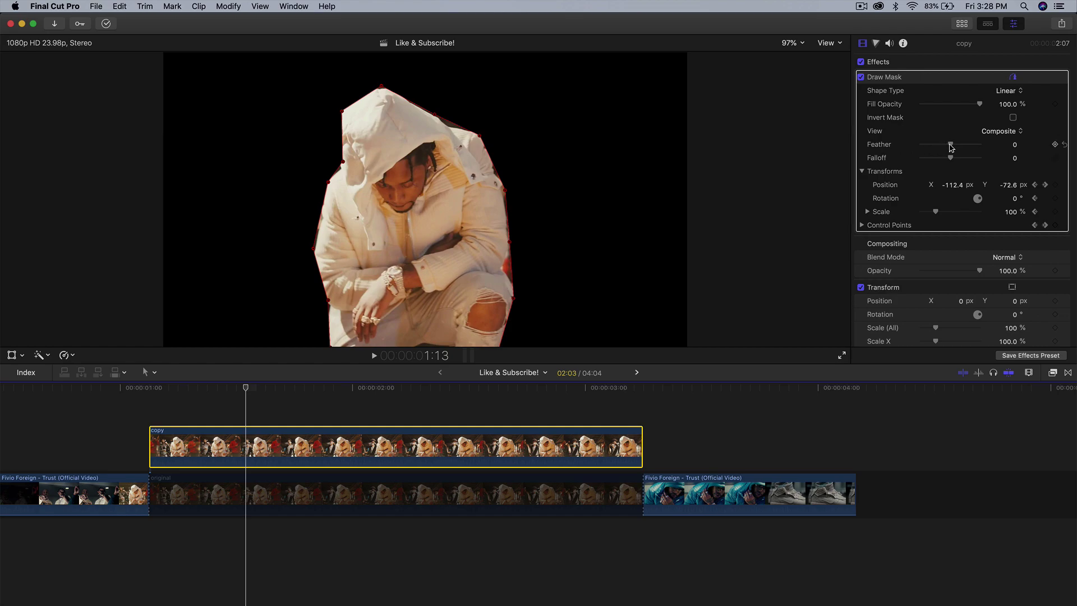
drag(951, 147, 941, 150)
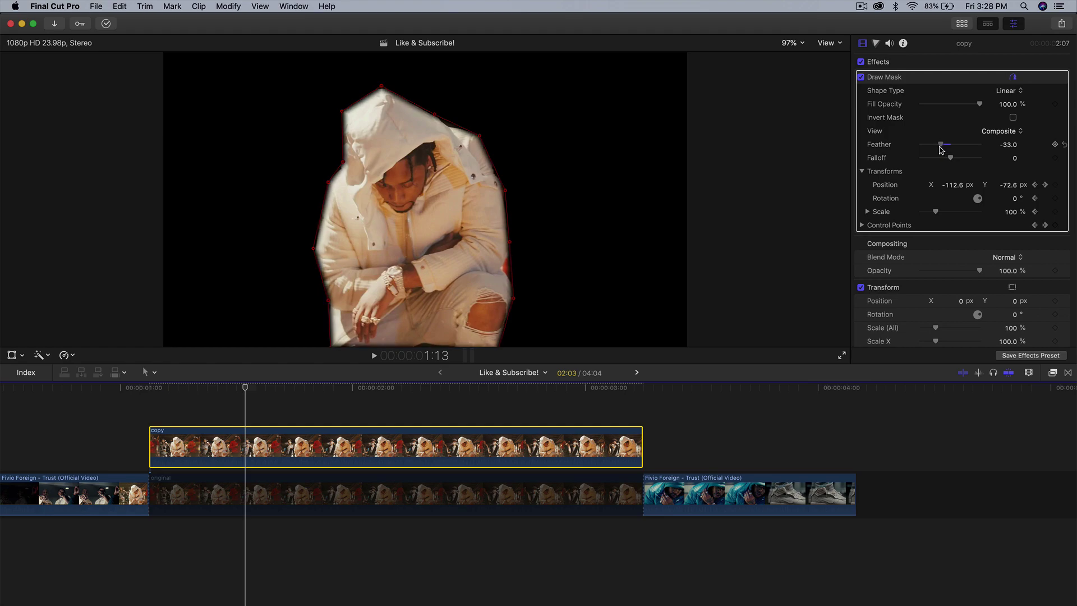
click(352, 498)
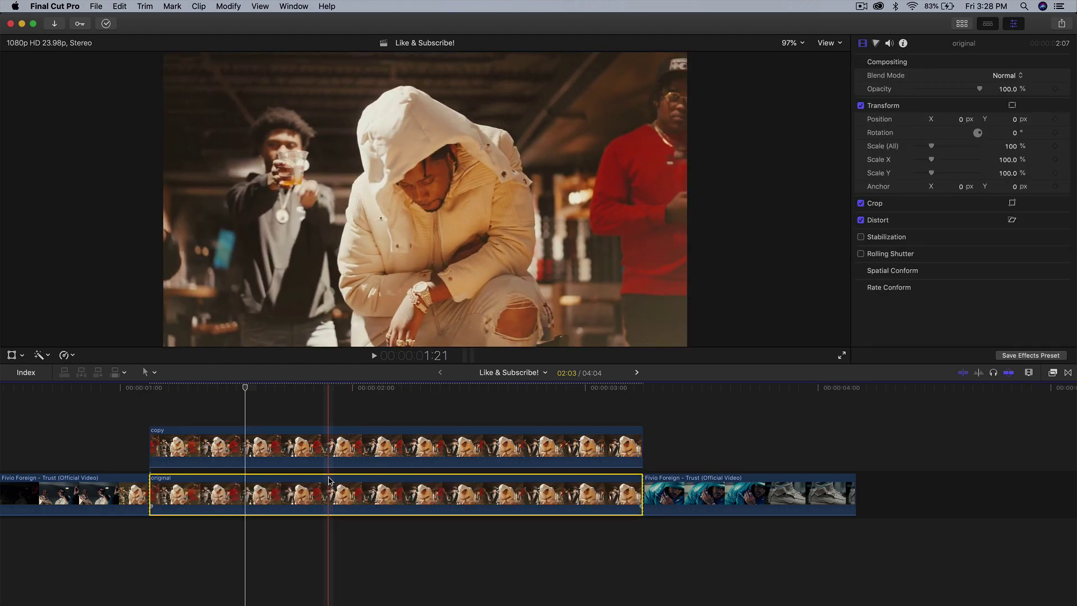
click(267, 437)
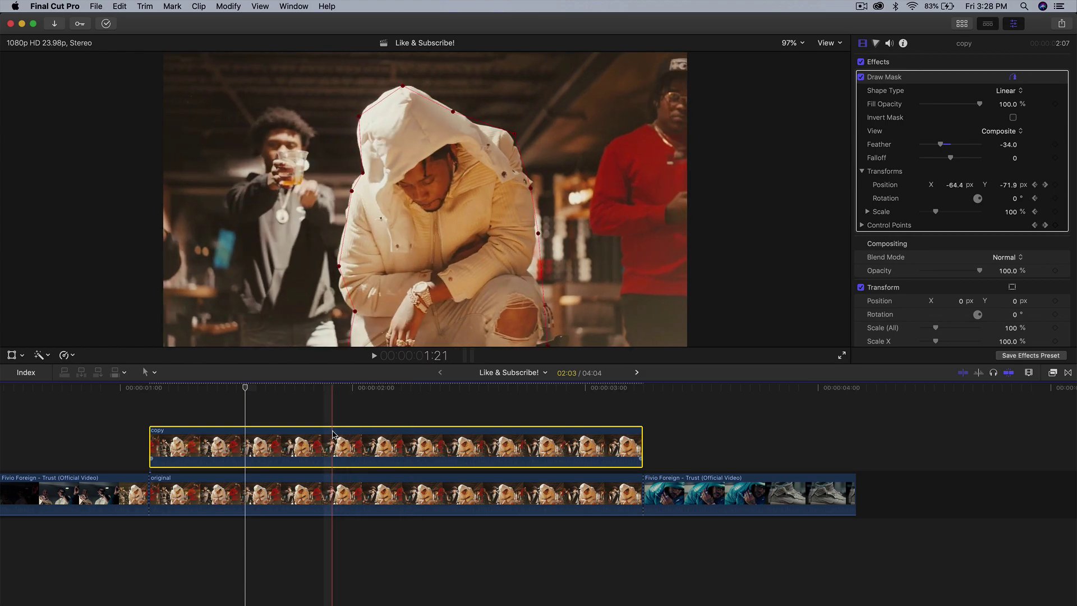
mouse_move(945, 144)
mouse_down()
mouse_move(961, 144)
mouse_move(935, 143)
mouse_move(947, 145)
mouse_up()
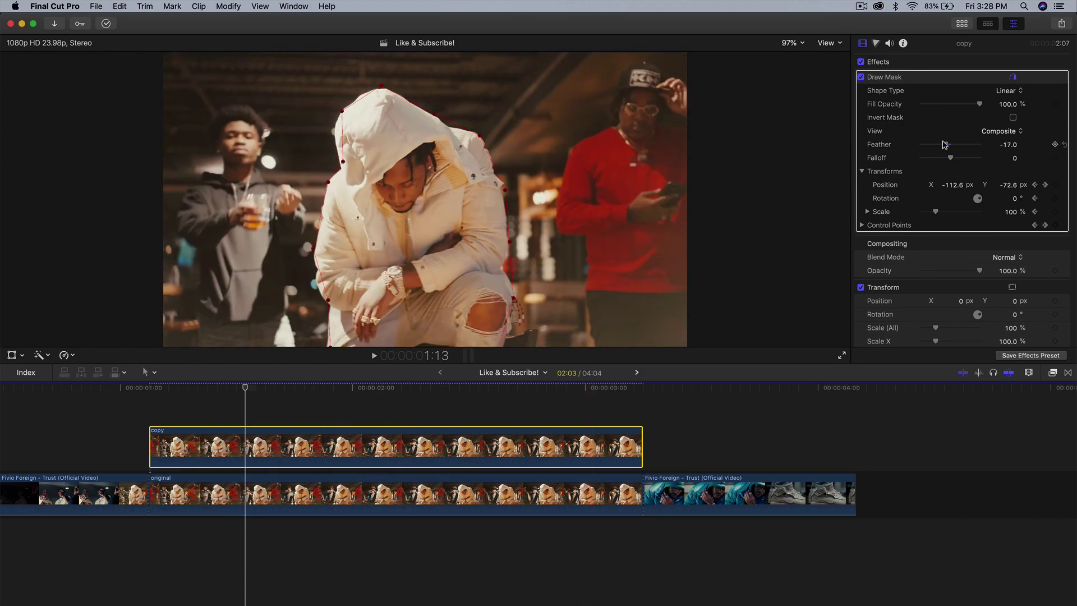
Step: Check the feathered cutout with the original clip disabled, re-enable it and return the playhead to 1:03
click(492, 493)
key(v)
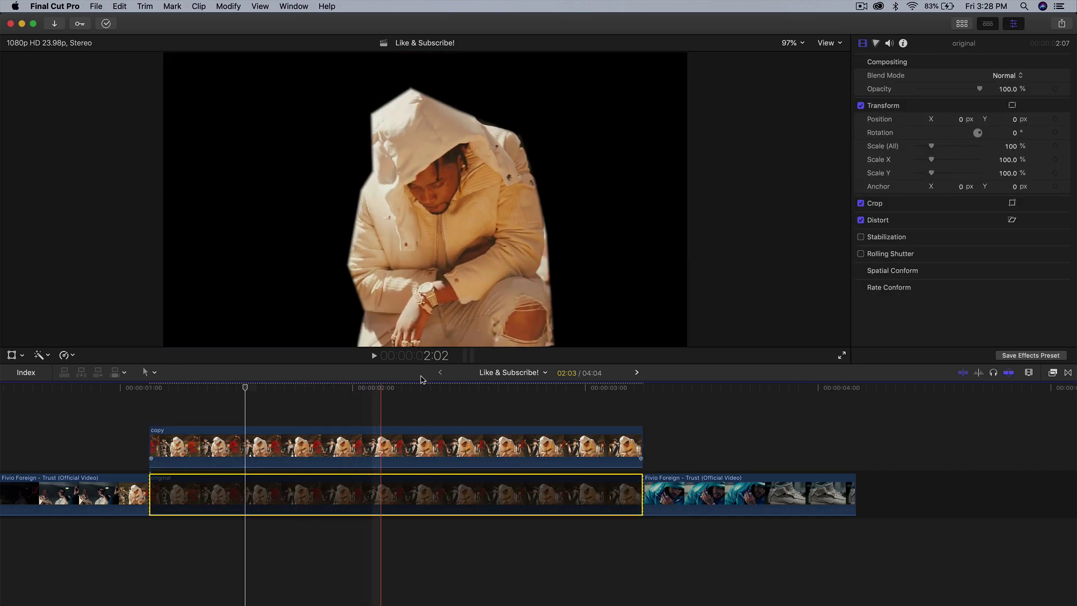
click(418, 446)
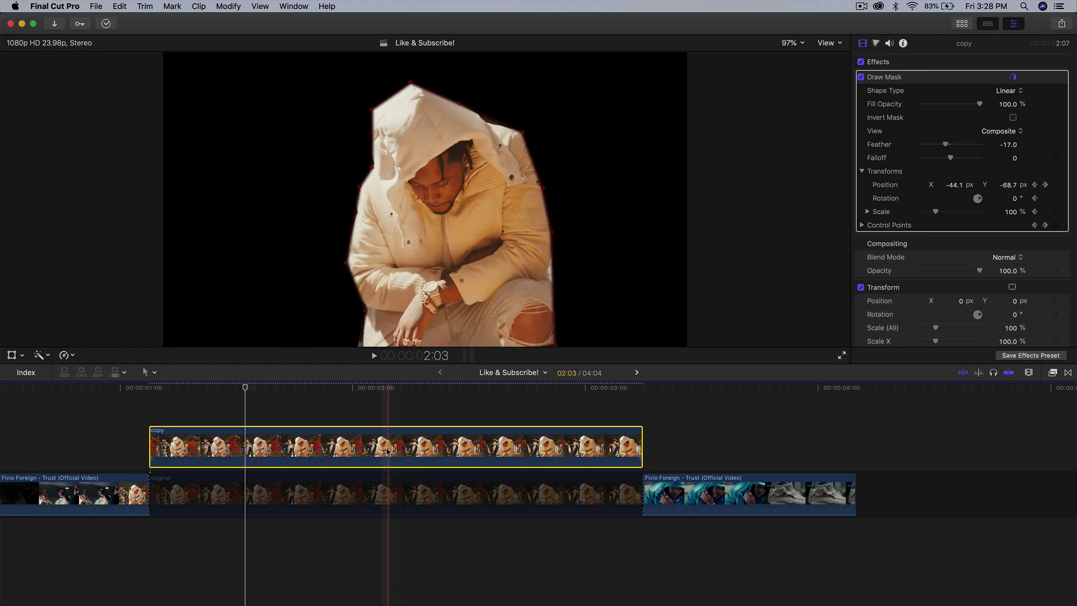
click(359, 493)
key(v)
click(231, 447)
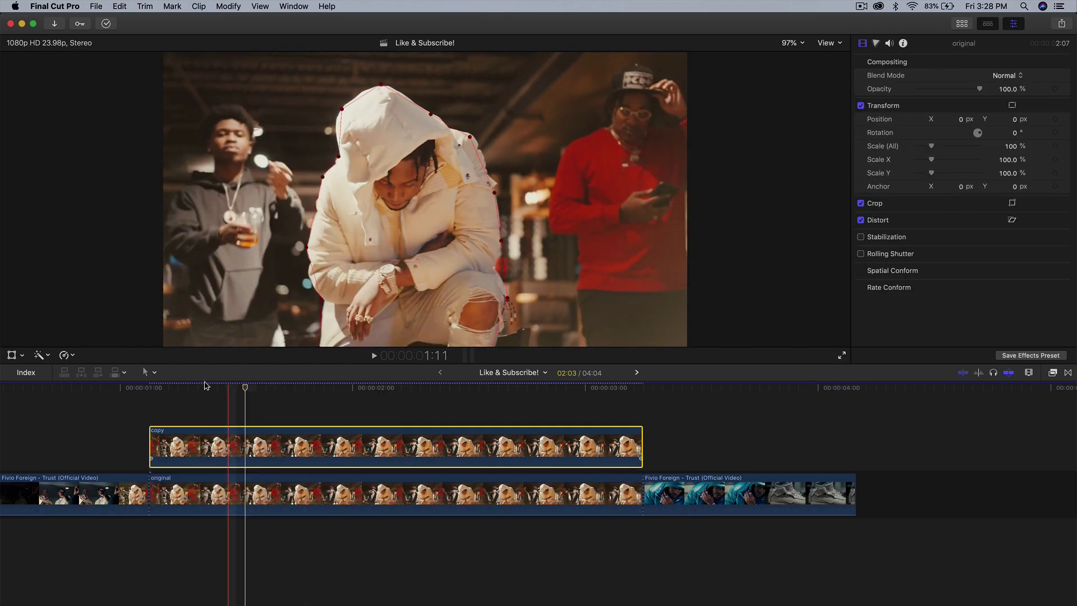
drag(177, 387, 156, 391)
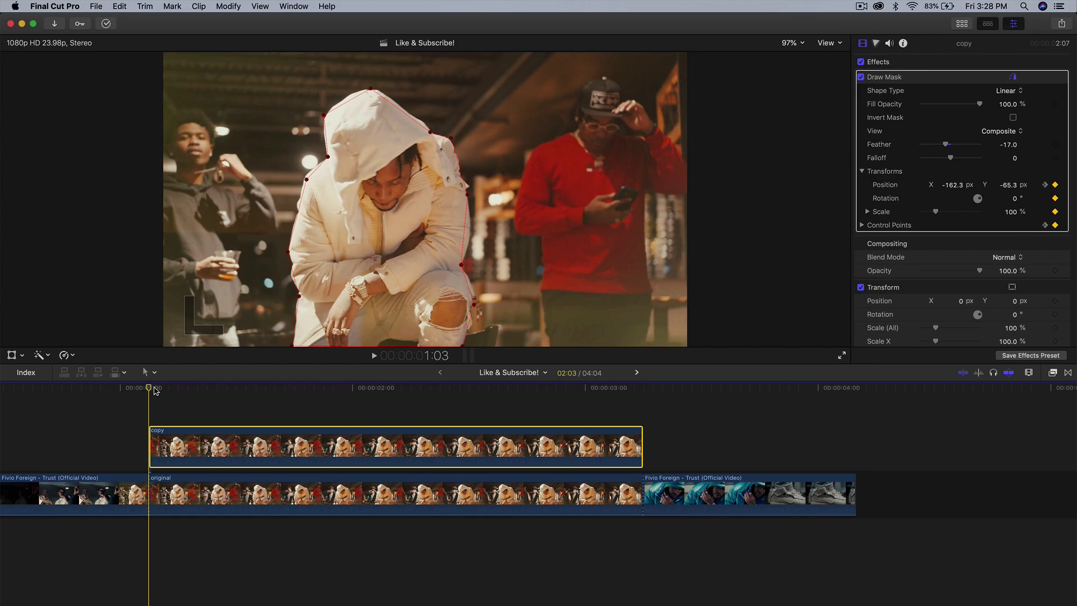
Step: Duplicate the original clip onto the layer directly above it, beneath the copy, and rename the duplicate "original 2"
click(212, 491)
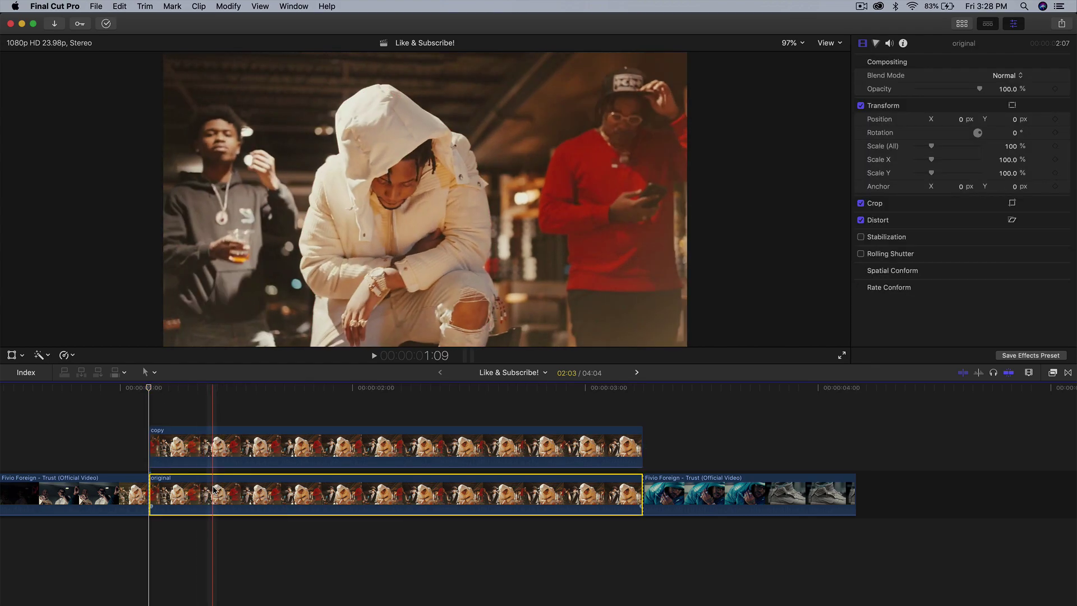
click(212, 451)
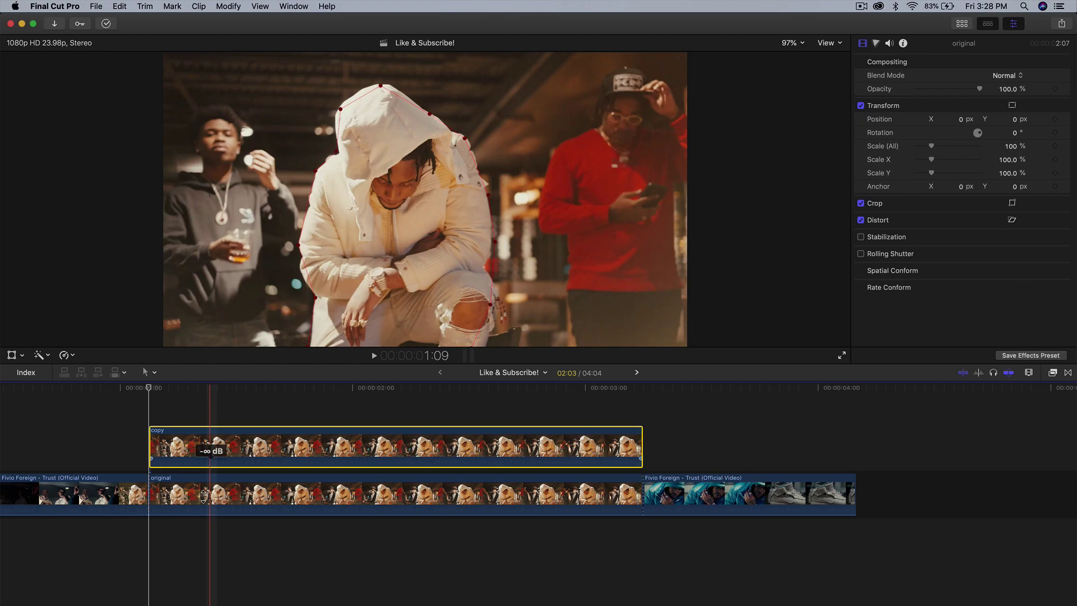
click(202, 498)
alt+drag(202, 498, 208, 449)
right_click(208, 449)
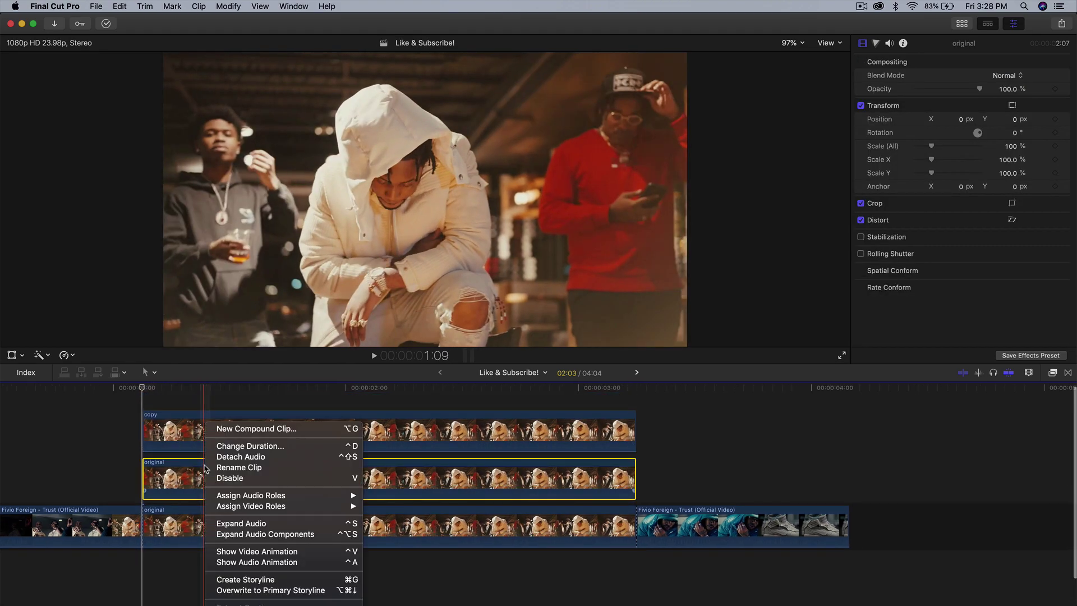
click(255, 468)
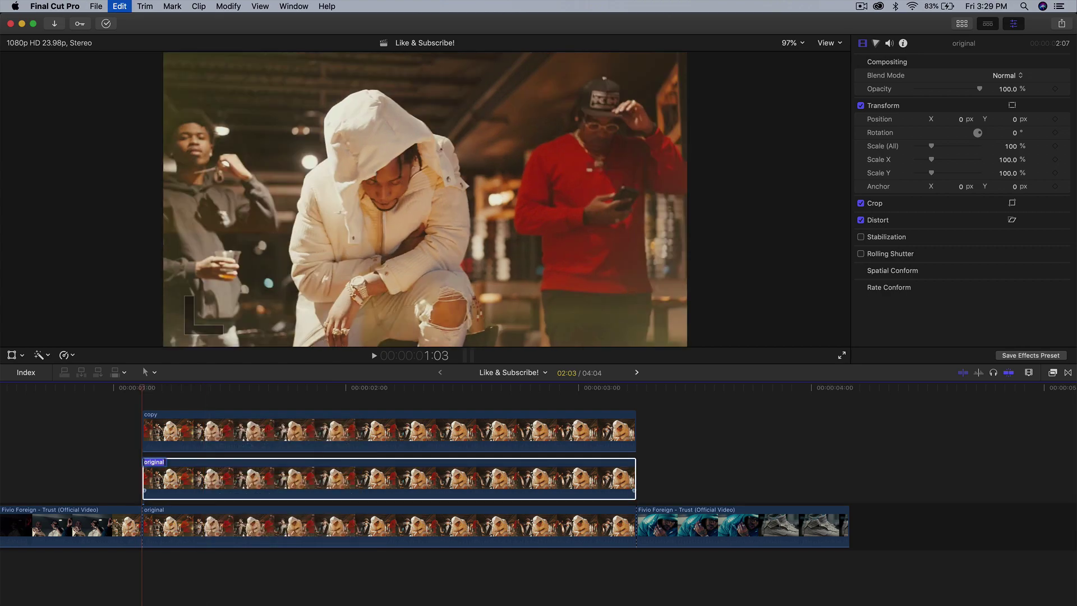
text(2)
key(Return)
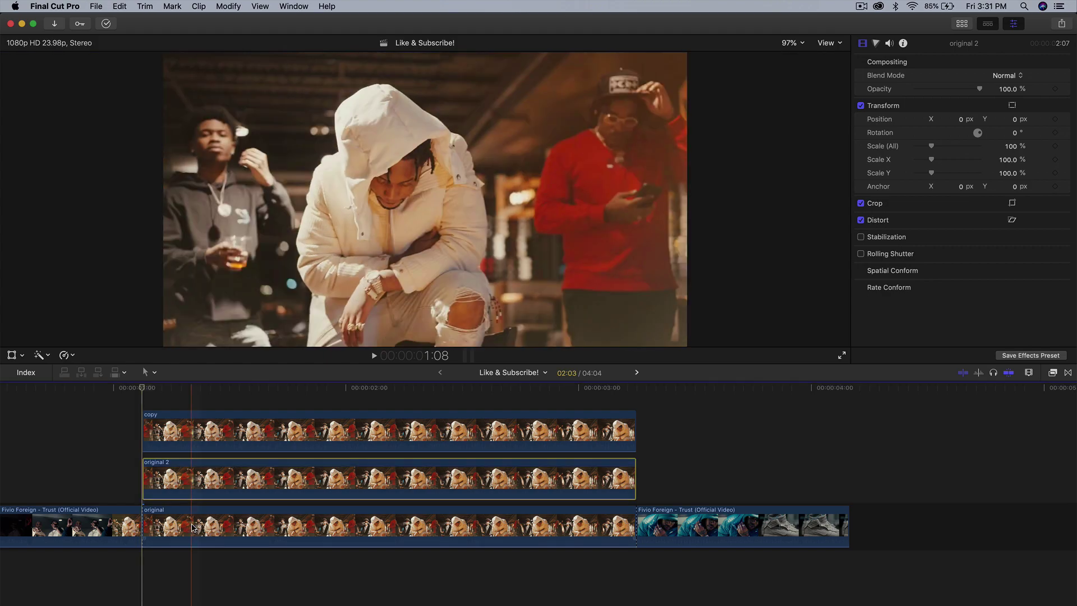
Step: Toggle the original 2, copy and original clips off and on to examine what each layer contributes
key(v)
key(v)
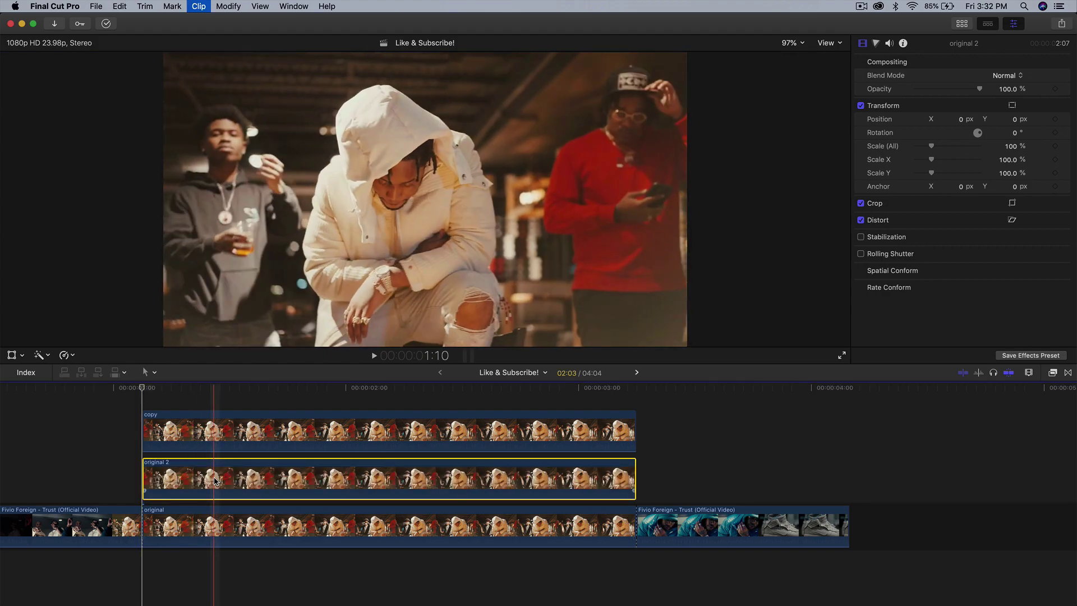
click(215, 426)
key(v)
key(v)
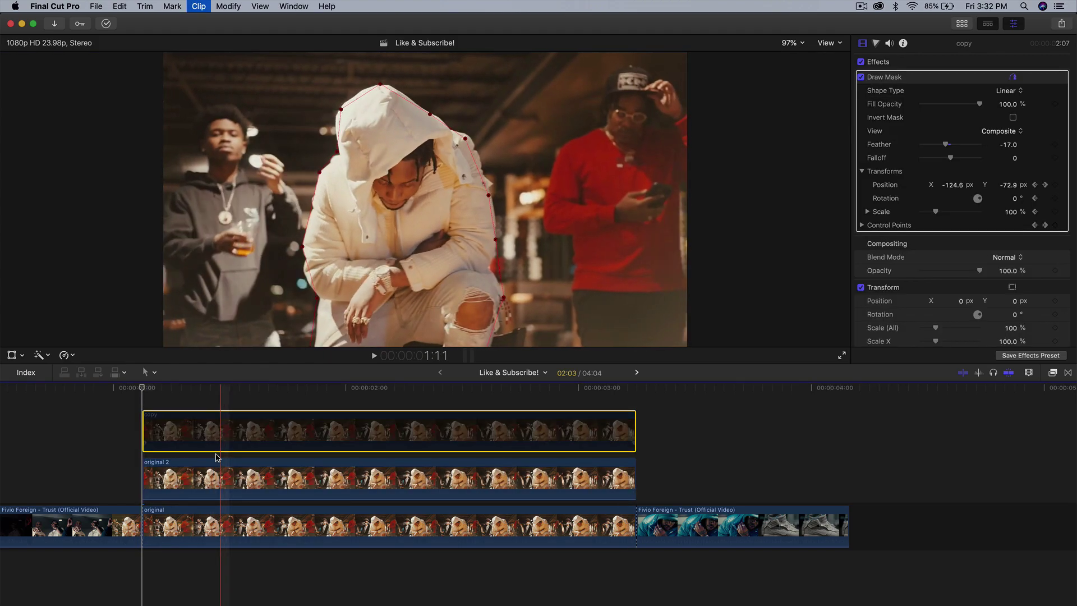
click(213, 474)
key(v)
click(206, 533)
key(v)
key(v)
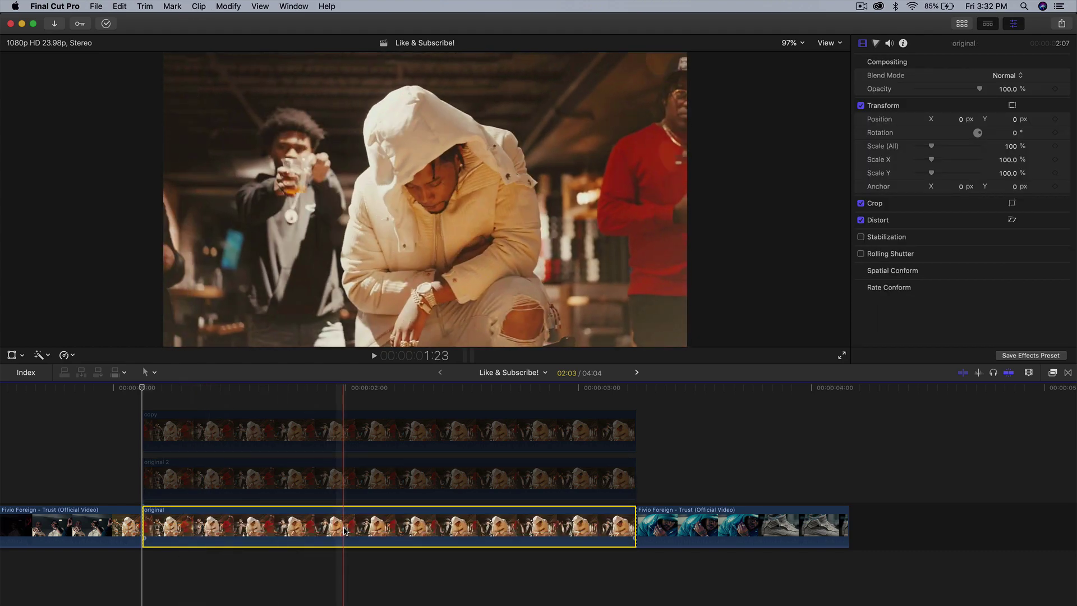
click(230, 474)
key(v)
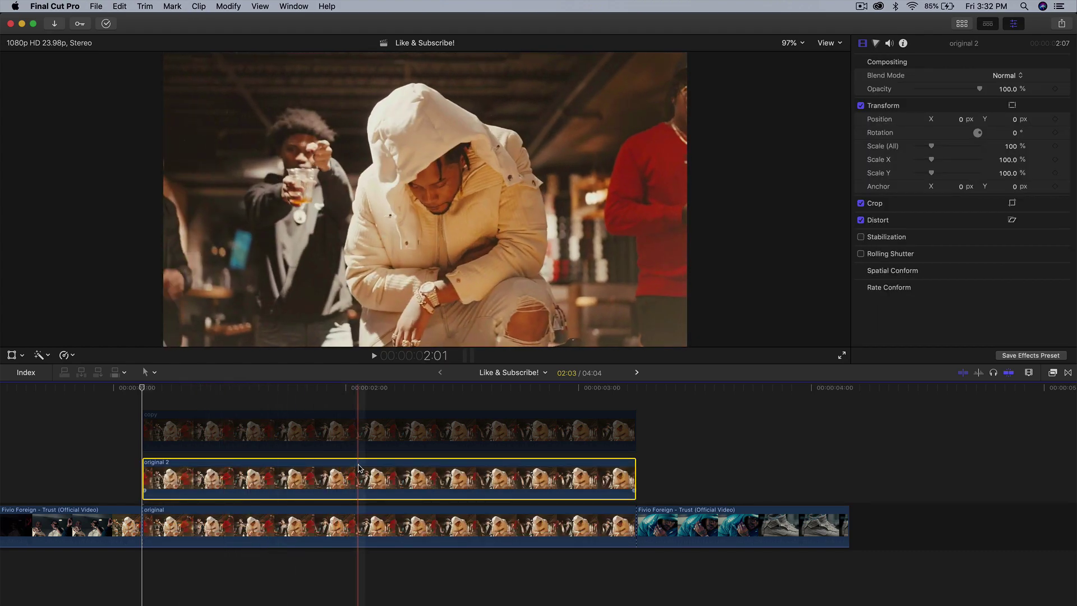
click(342, 432)
key(v)
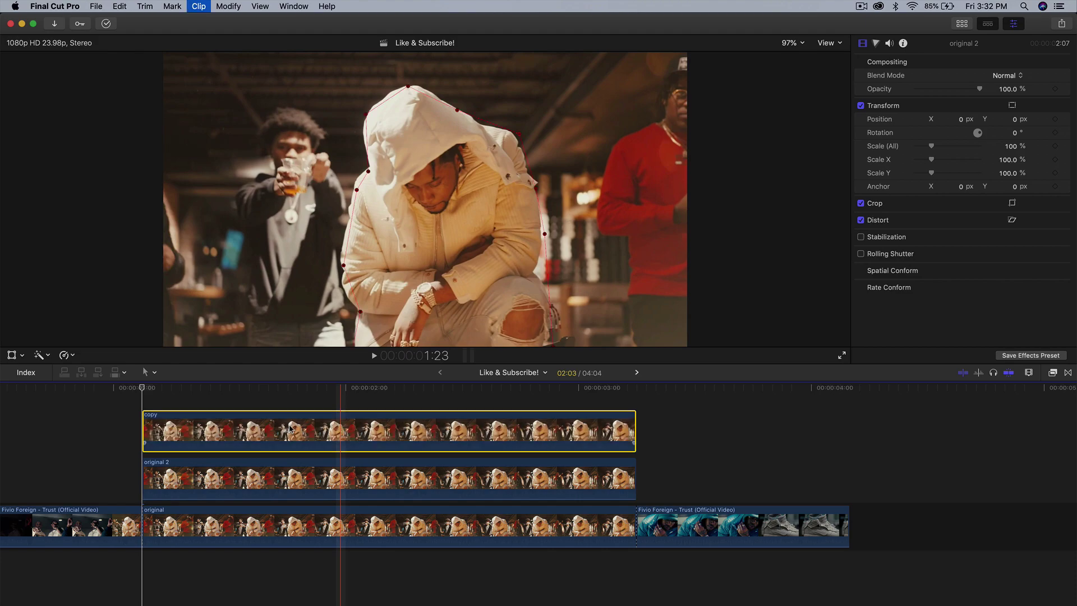
Step: Disable the original and original 2 clips and examine the masked copy and its Draw Mask on their own
click(264, 477)
click(252, 539)
key(v)
click(253, 477)
key(v)
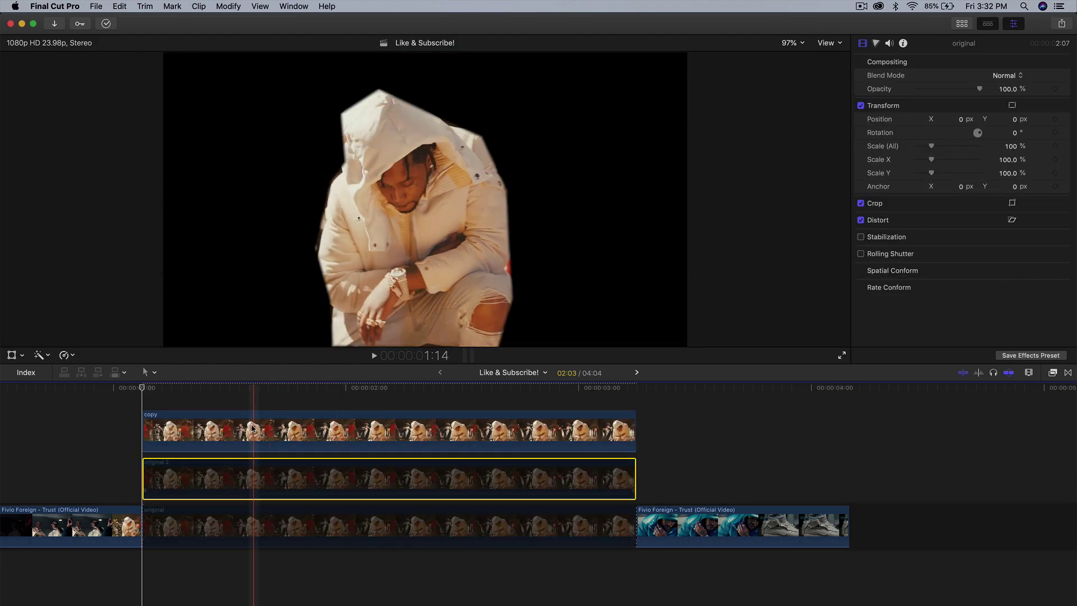
click(340, 432)
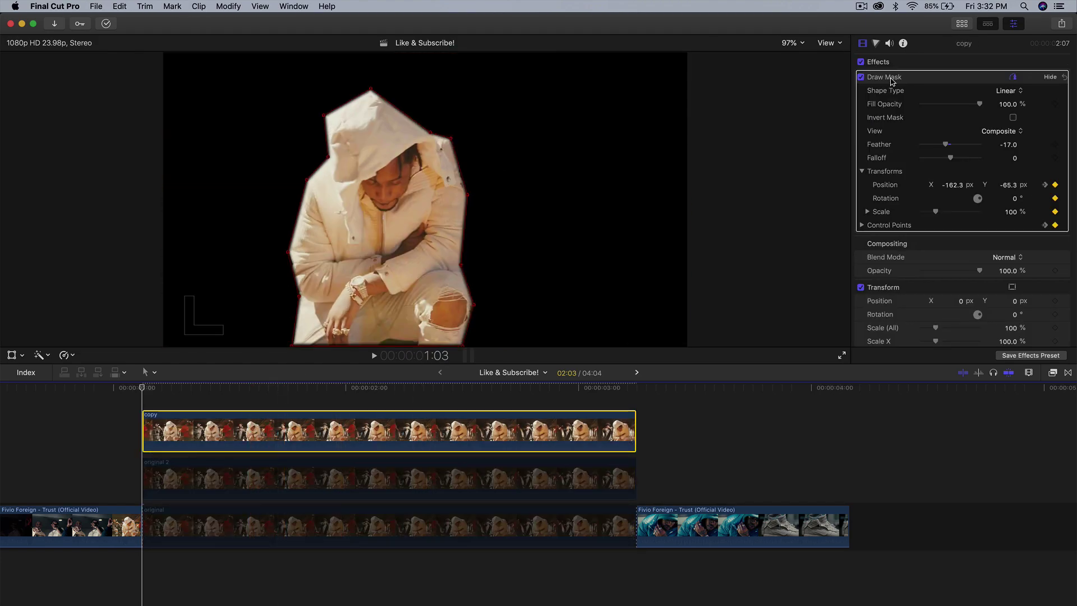
Step: Re-enable the original 2 and original clips and disable the copy clip
click(339, 478)
key(v)
click(329, 543)
key(v)
click(334, 432)
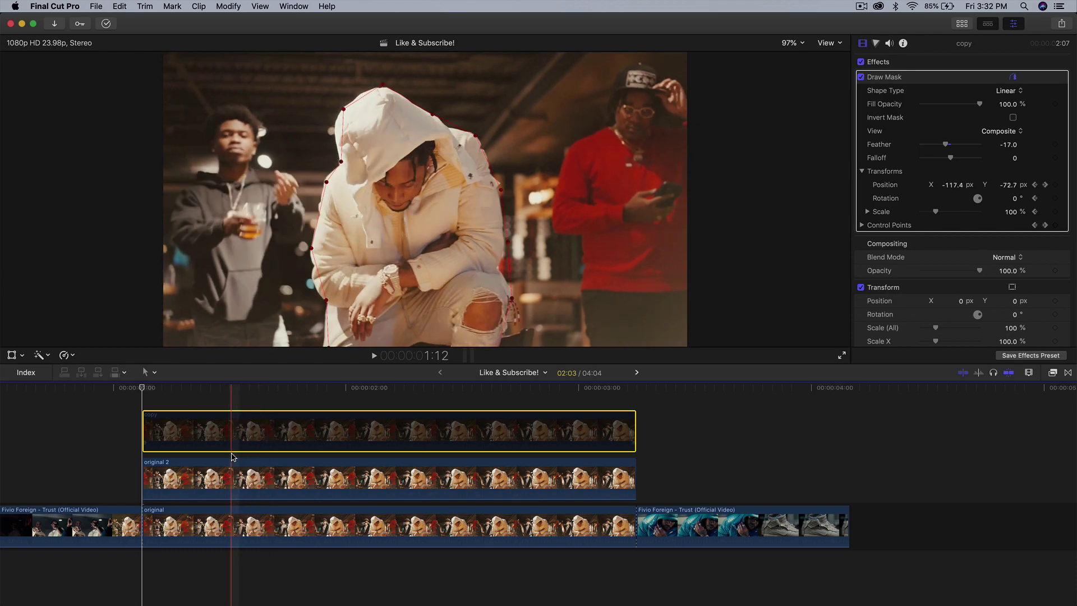
Step: Select the original 2 clip, move the playhead to 1:14 and set the viewer zoom to 50%
click(179, 485)
scroll(242, 446, left, 2)
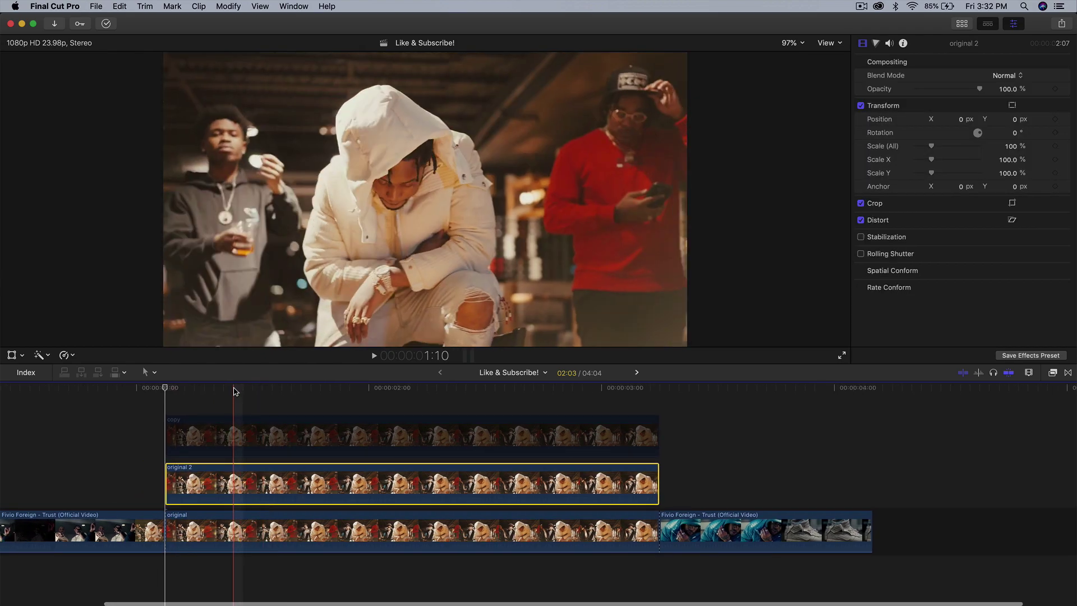
click(273, 392)
scroll(217, 449, right, 5)
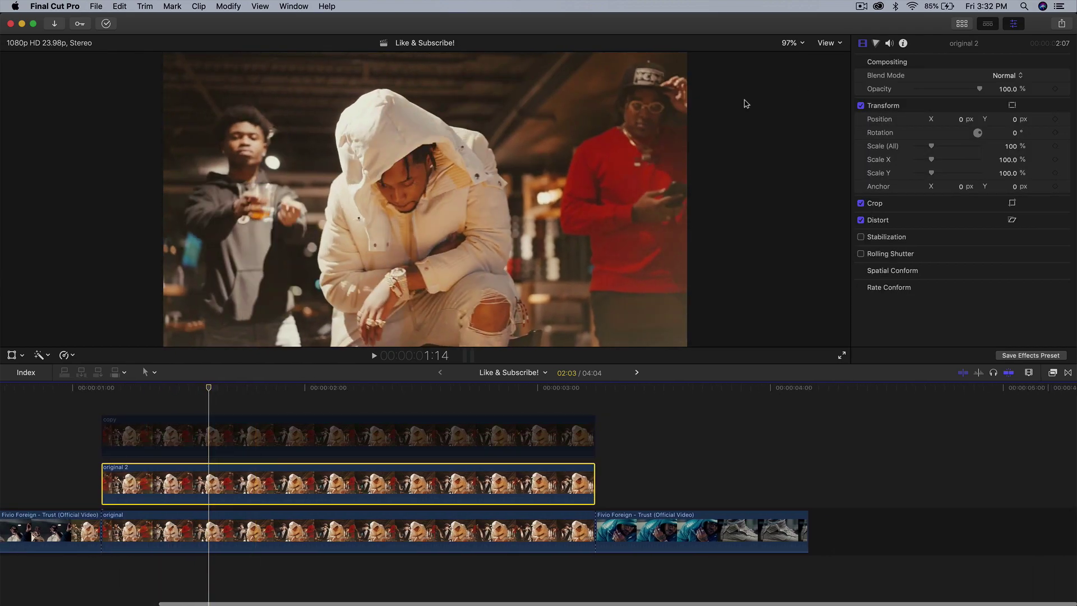
click(794, 45)
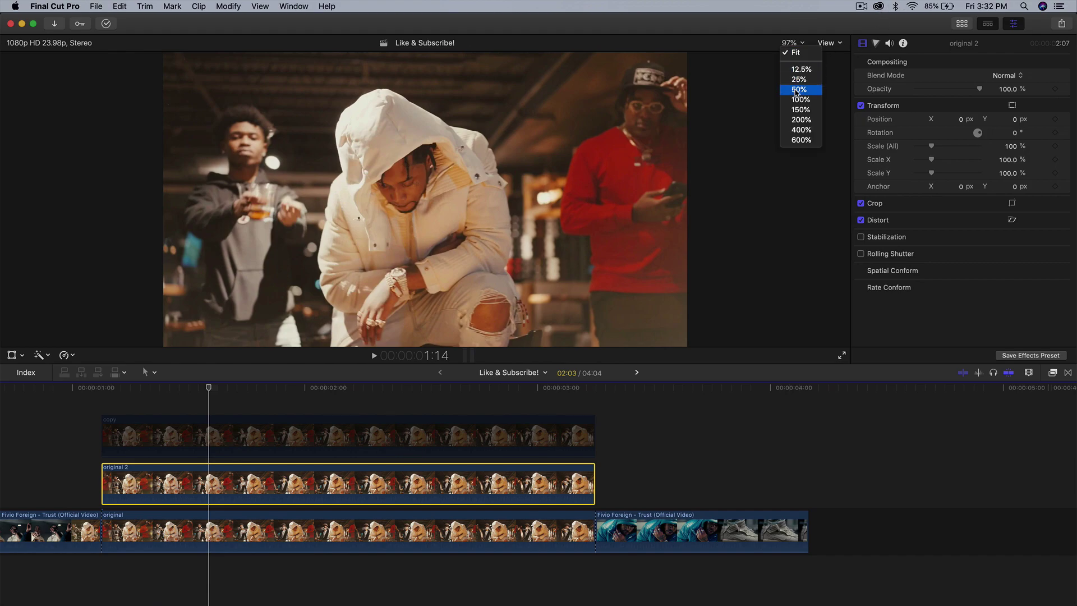
click(798, 90)
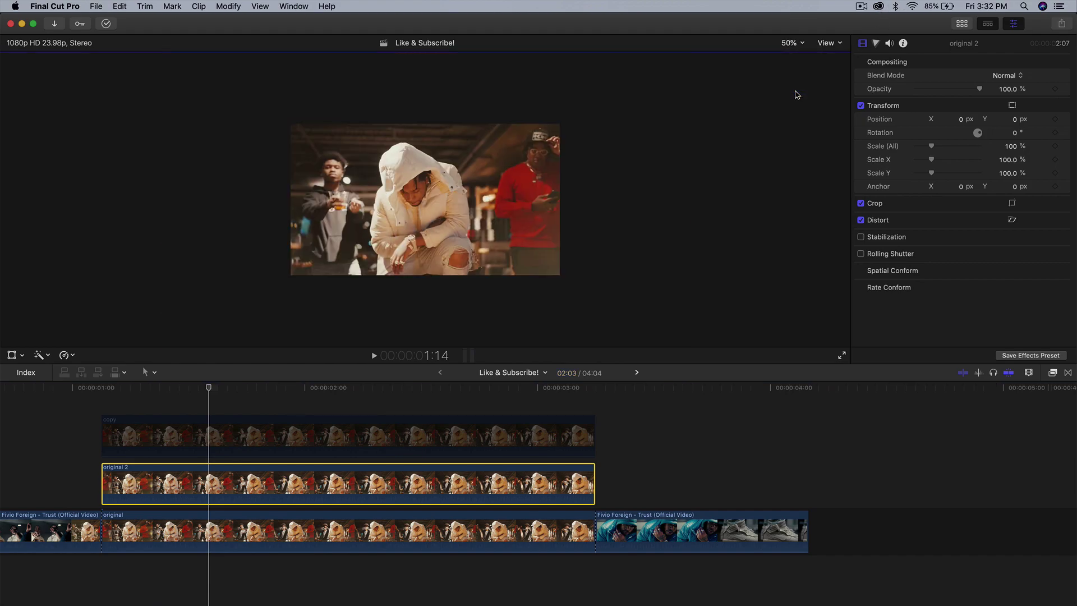
Step: Move original 2 to X 1114.7, Y -473.5 px with the onscreen Transform controls, keeping the image area outside the frame displayed
click(11, 355)
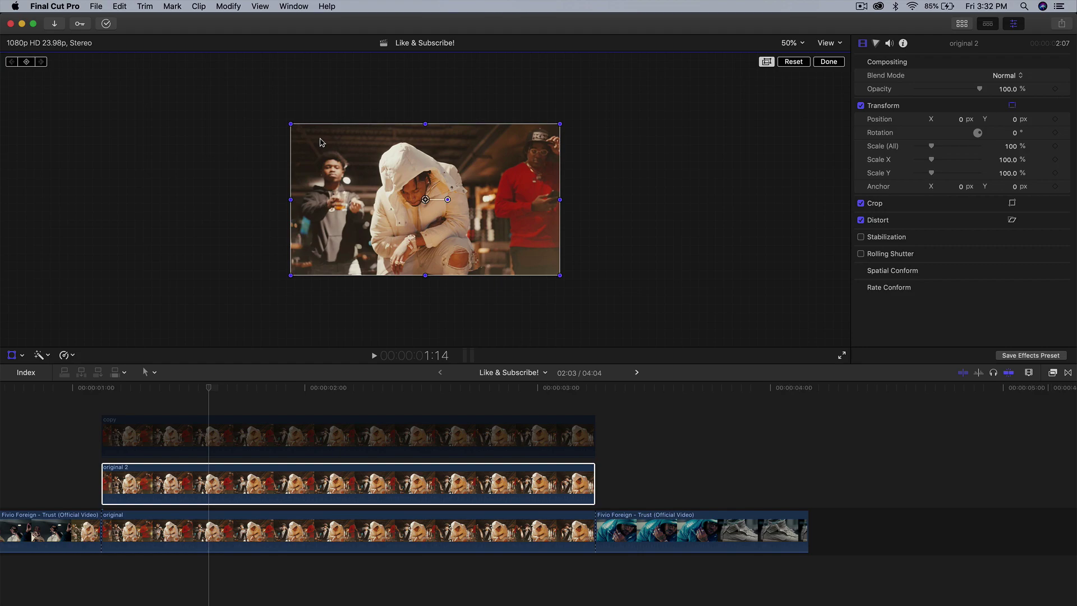
click(766, 63)
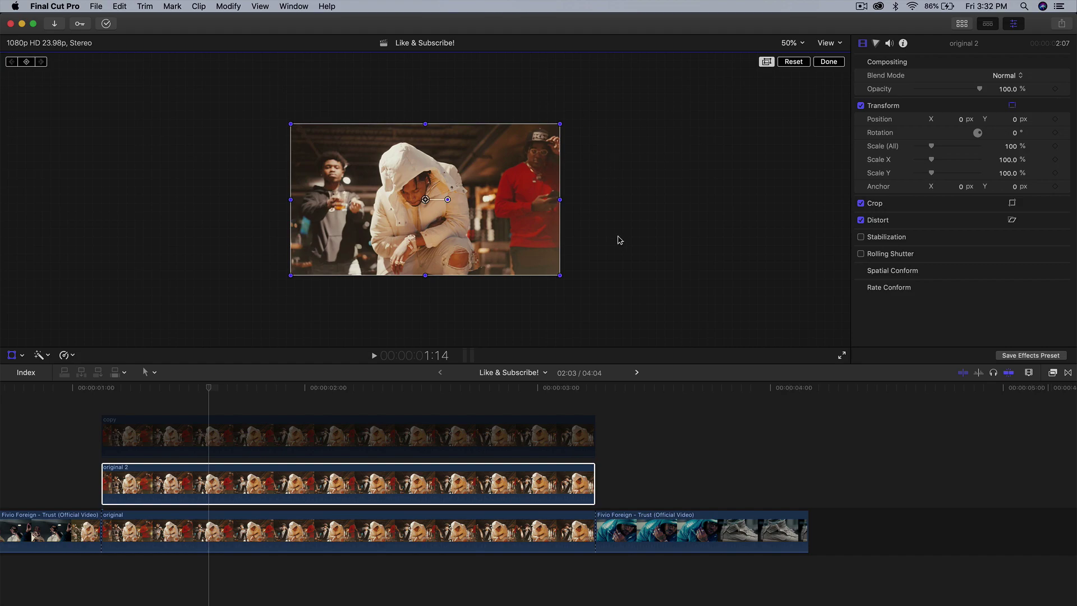
drag(394, 198, 533, 262)
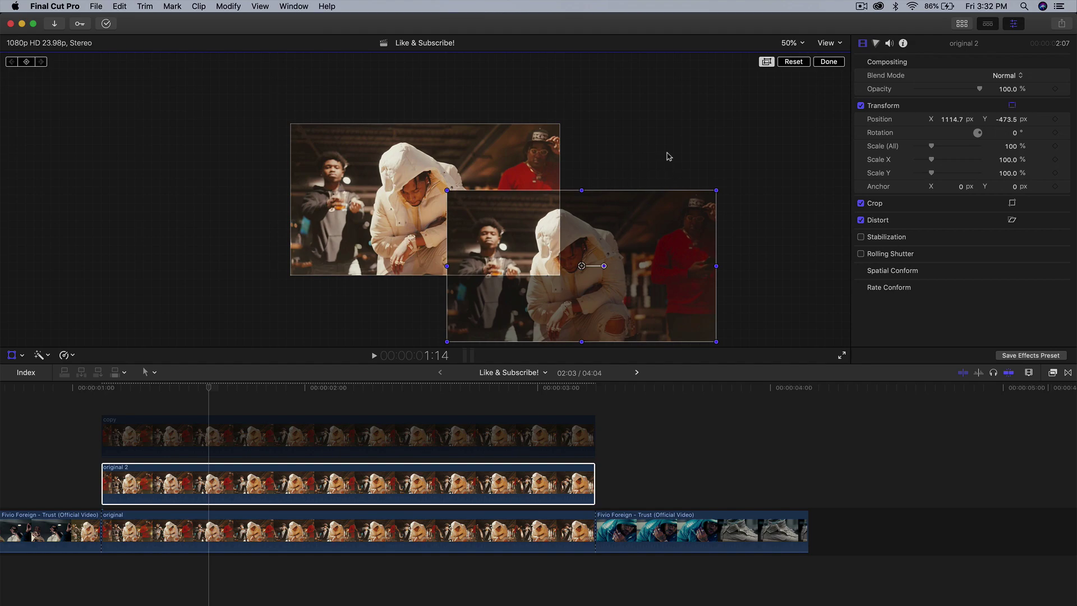
click(767, 62)
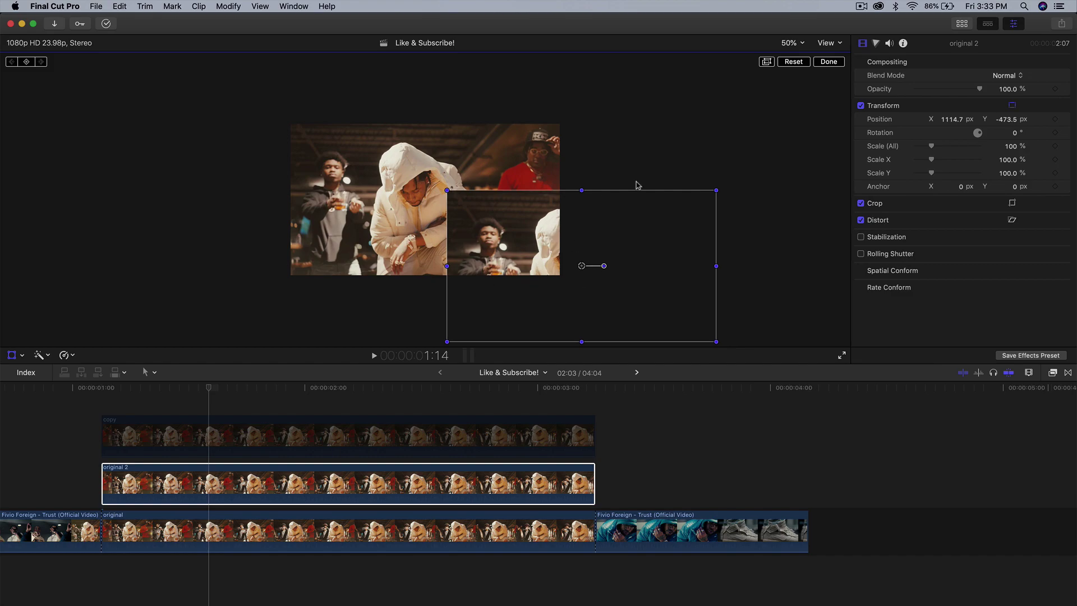
click(766, 63)
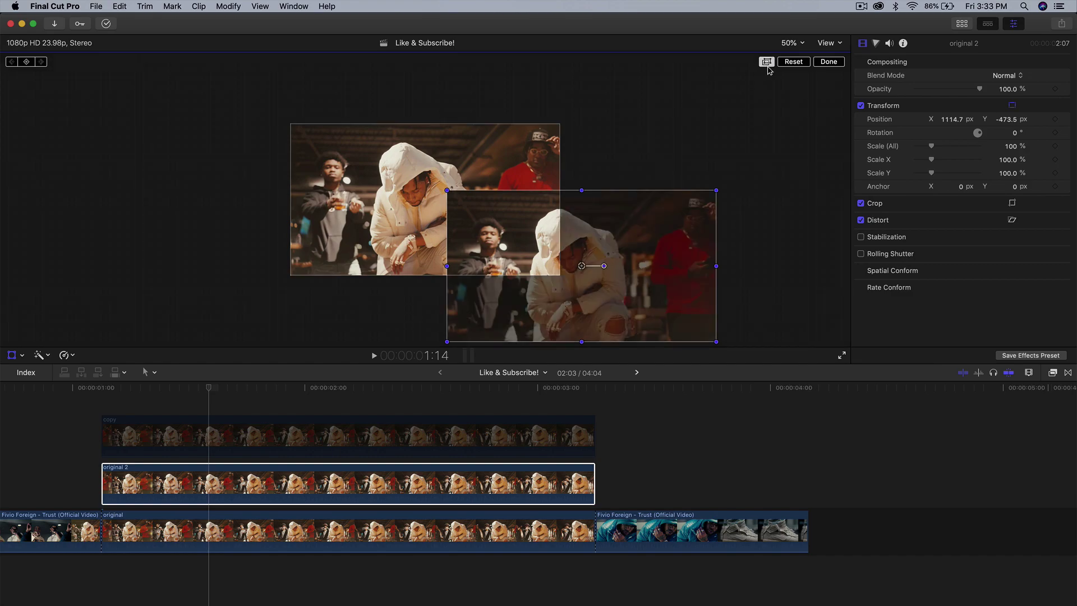
Step: Undo the last move of original 2 and place the playhead at the clip's start, 1:03
click(766, 65)
click(764, 64)
key(super+z)
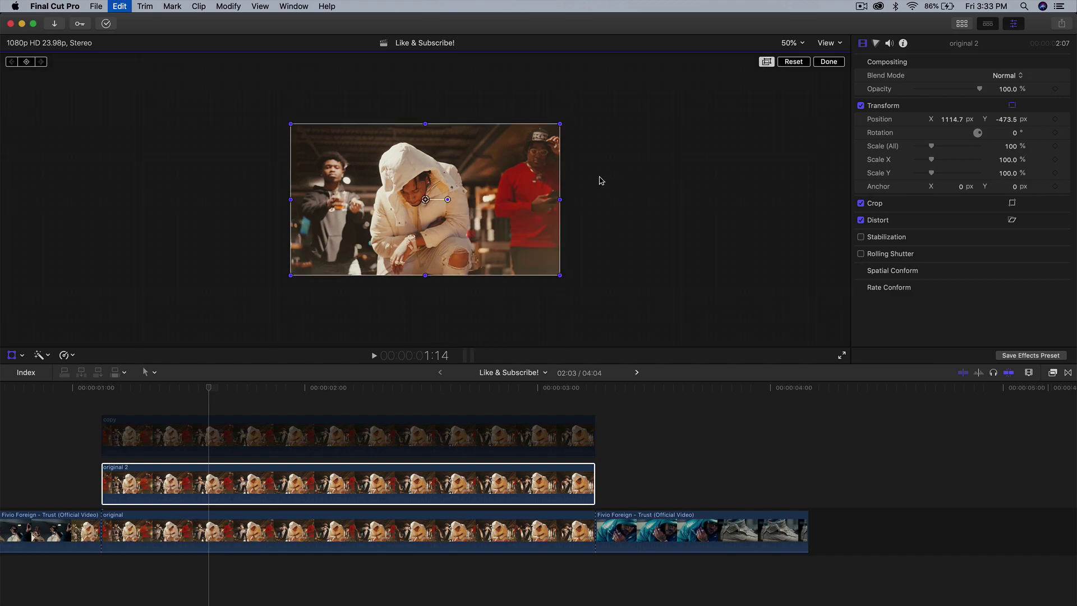
drag(211, 389, 102, 388)
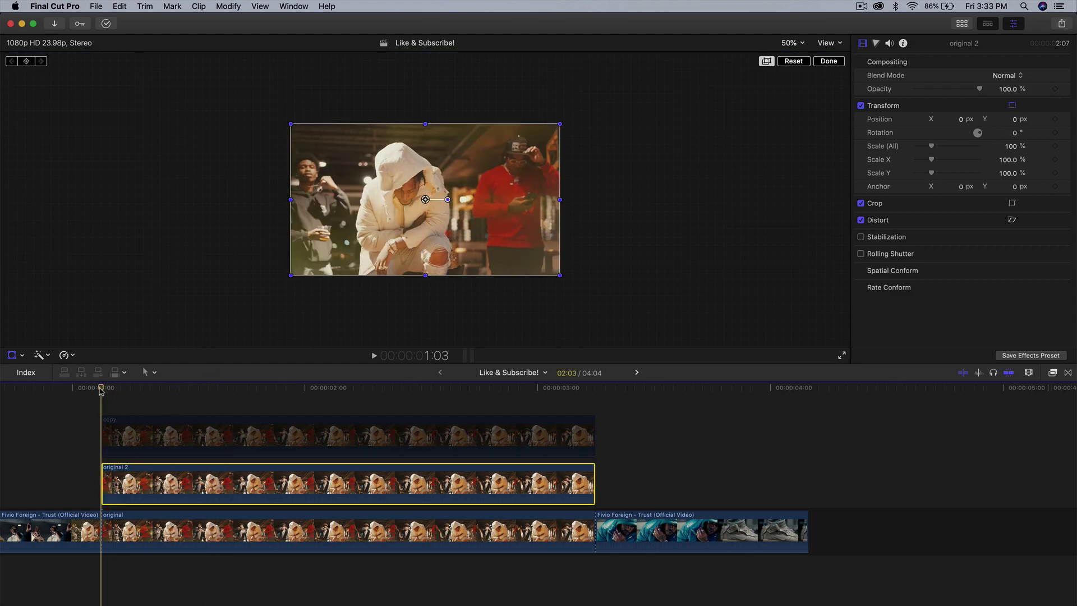
Step: Set the Position X of the original 2 clip to 1920 px
scroll(101, 443, left, 3)
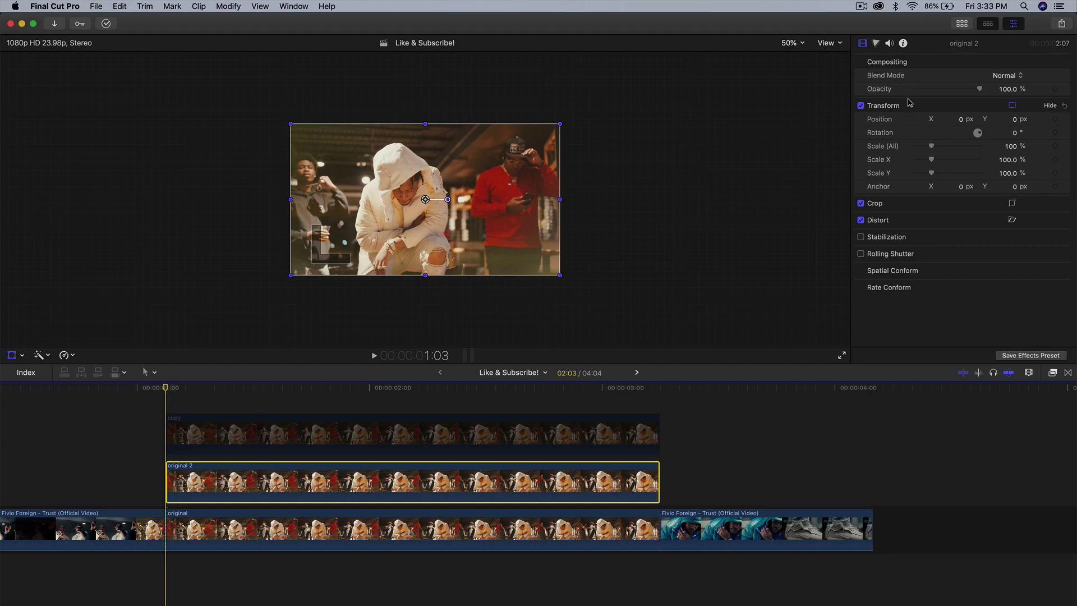
click(960, 122)
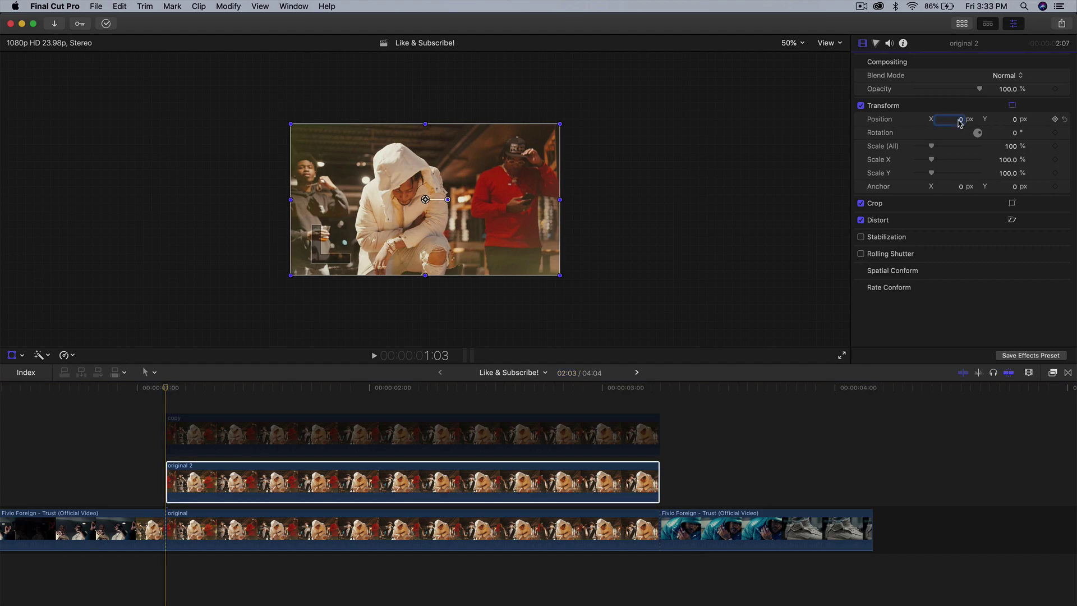
click(124, 314)
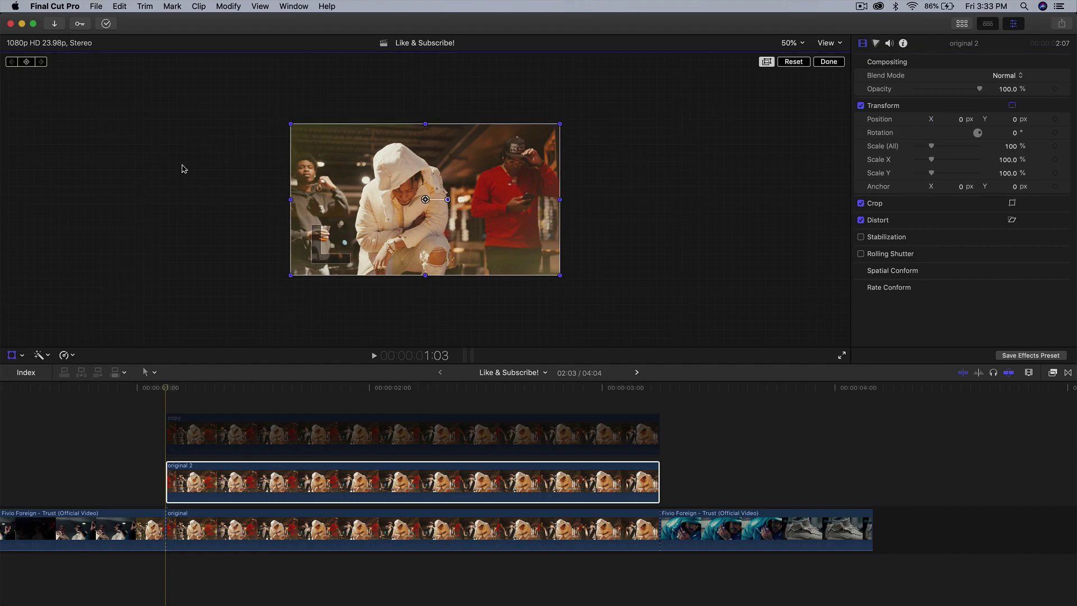
click(829, 61)
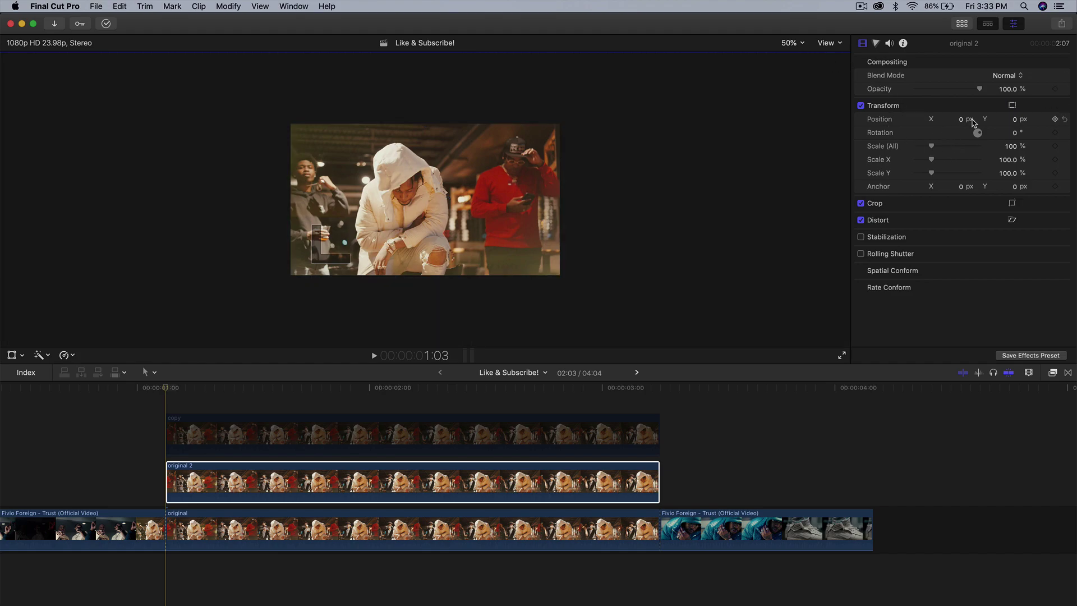
drag(961, 122, 955, 122)
click(950, 123)
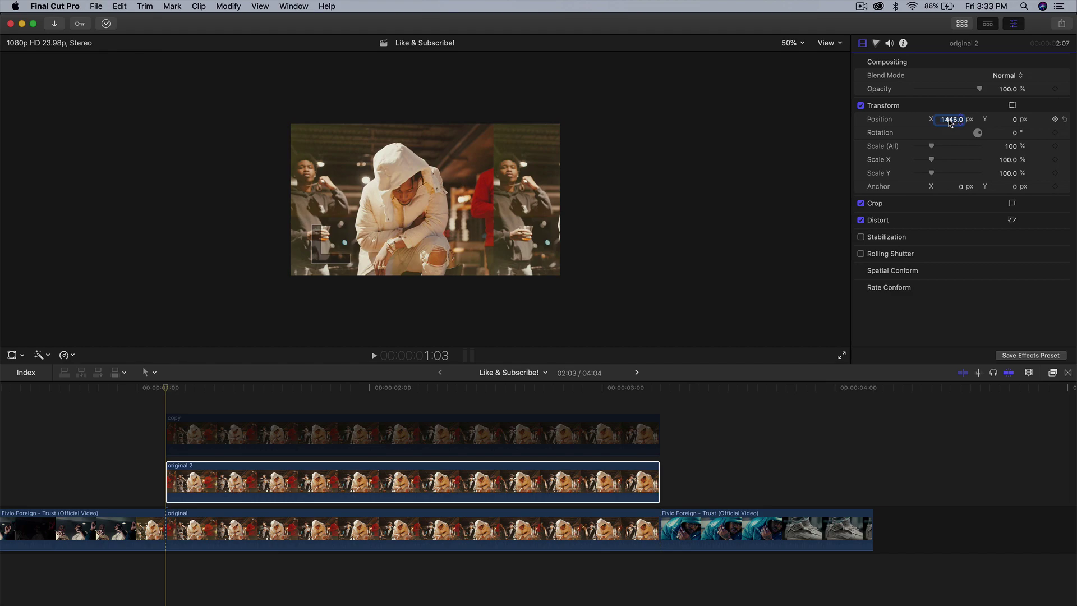
text(1920)
key(Return)
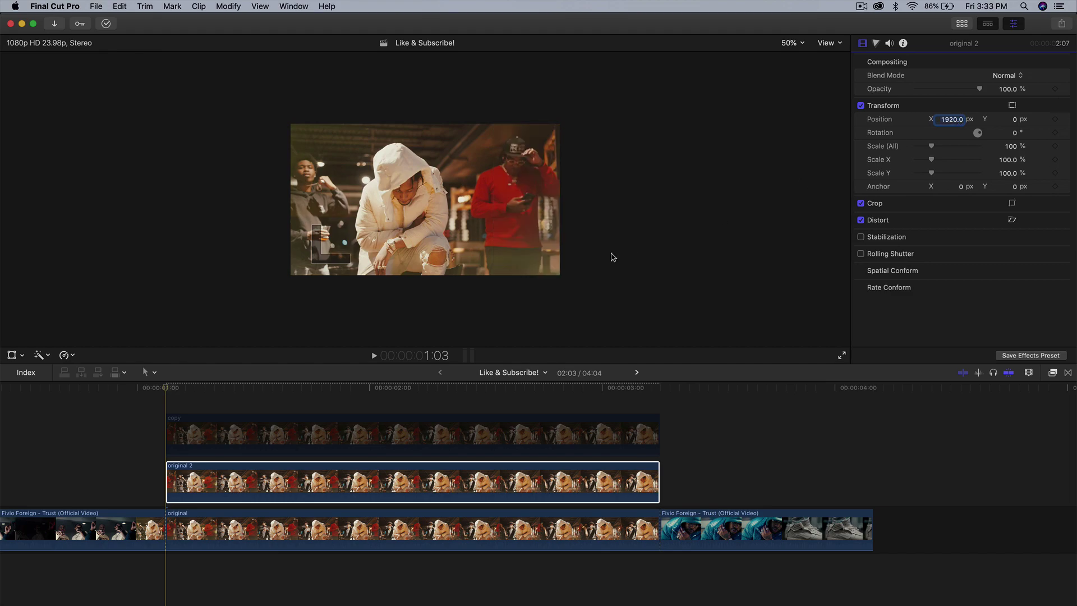
Step: Check original 2's placement beside the frame with the onscreen Transform controls, then hide the controls
click(14, 355)
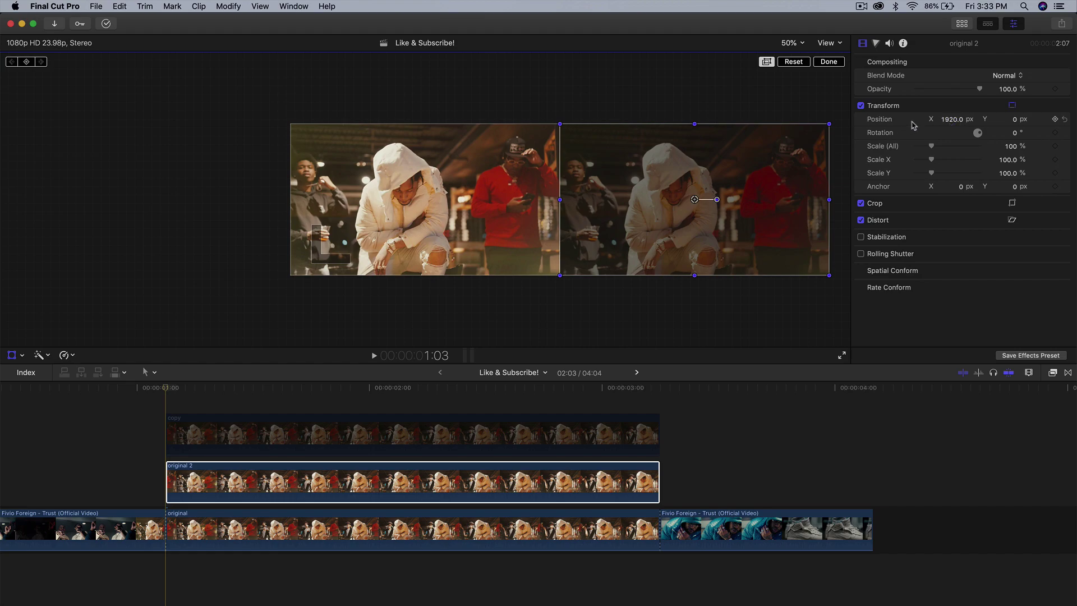
click(836, 64)
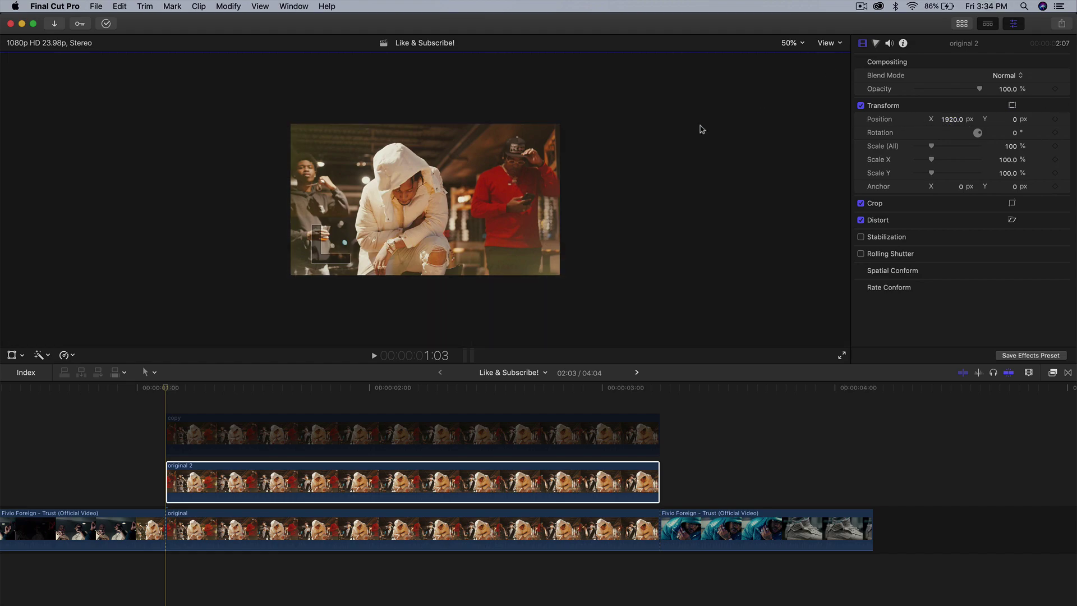
click(11, 355)
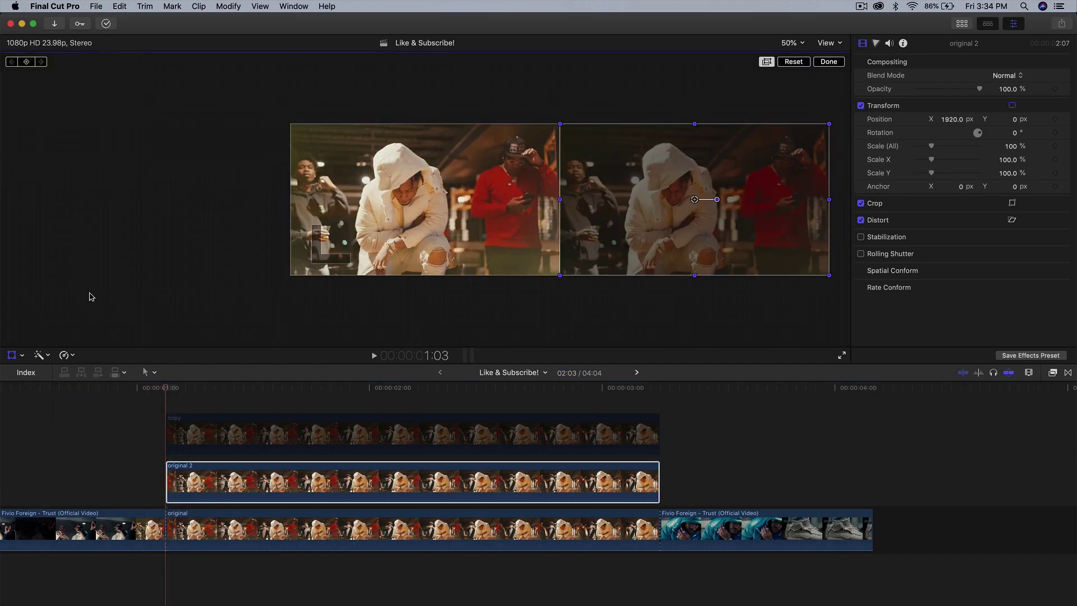
click(834, 61)
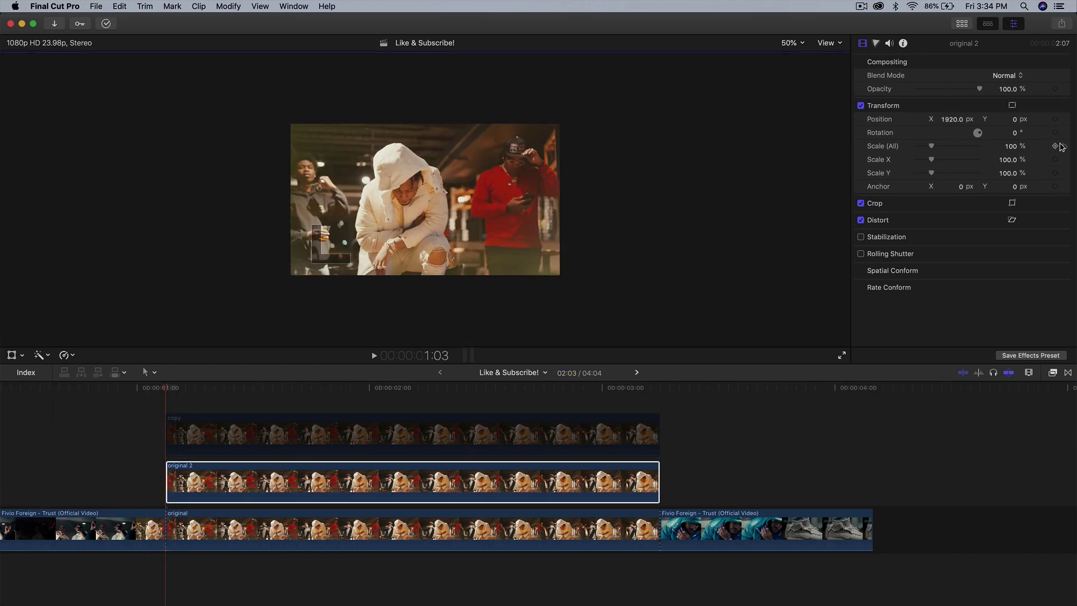
Step: Select the original 2 and original clips together, show their Transform controls and keyframe their Position at 1:03
click(179, 482)
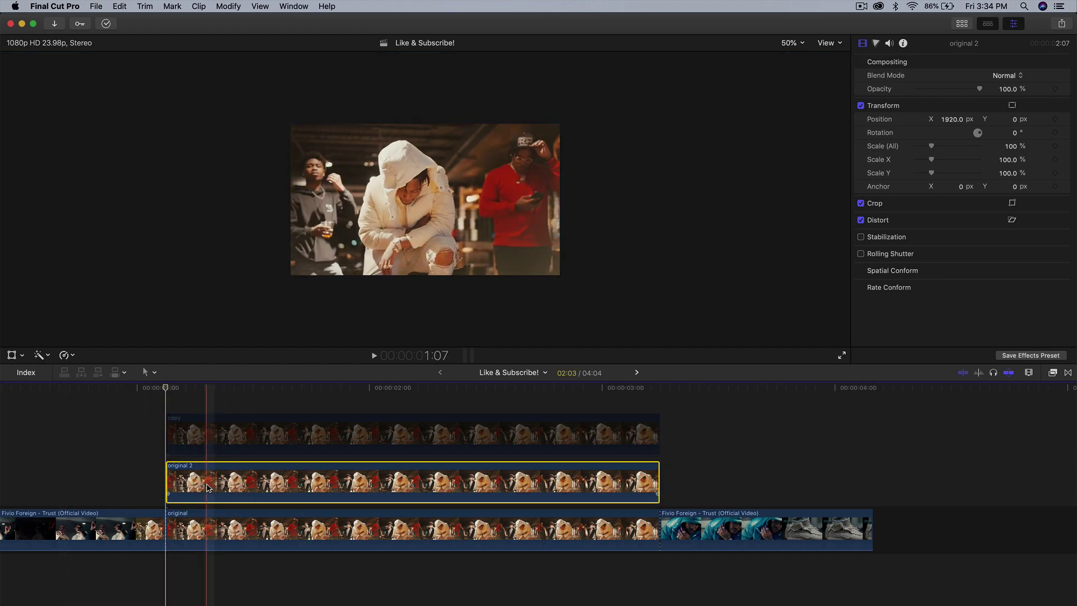
super+click(199, 523)
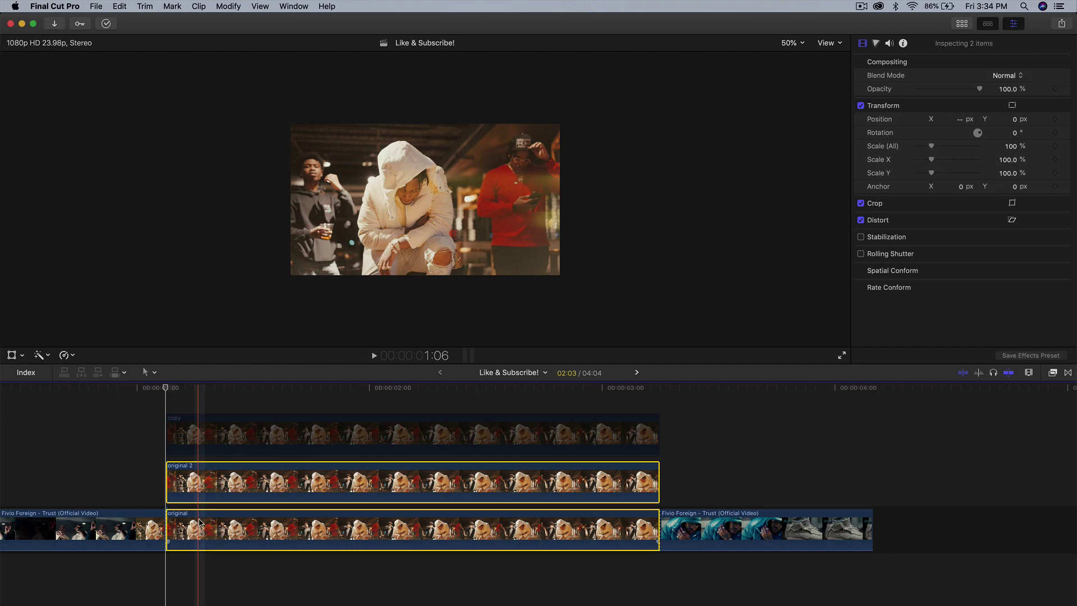
click(11, 355)
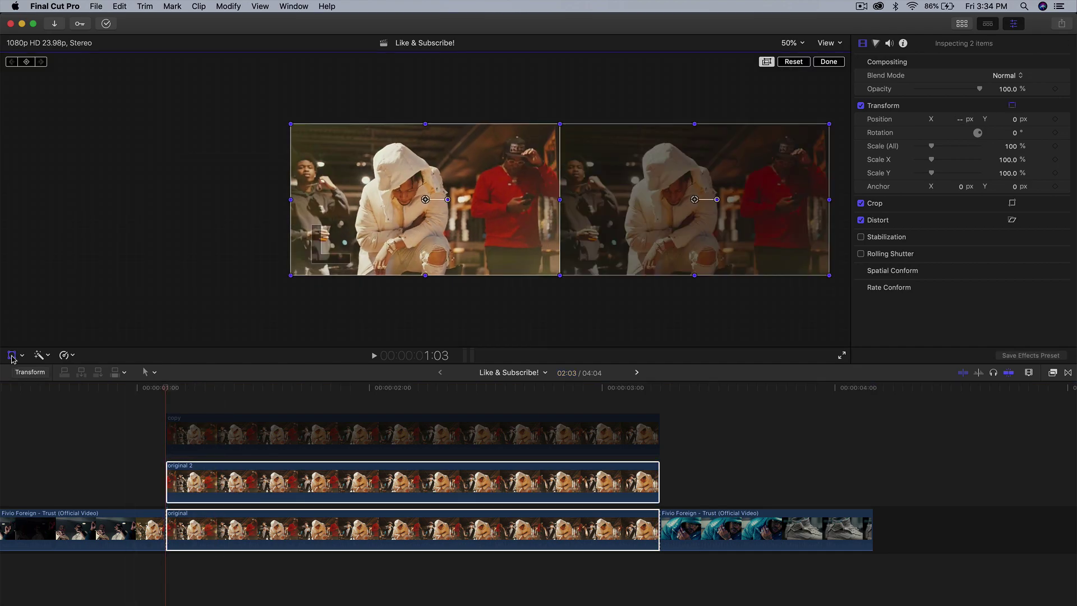
drag(601, 137, 459, 195)
key(super+z)
Step: At 1:15, shift both selected clips horizontally by one frame width to Position X -1920 px
click(181, 390)
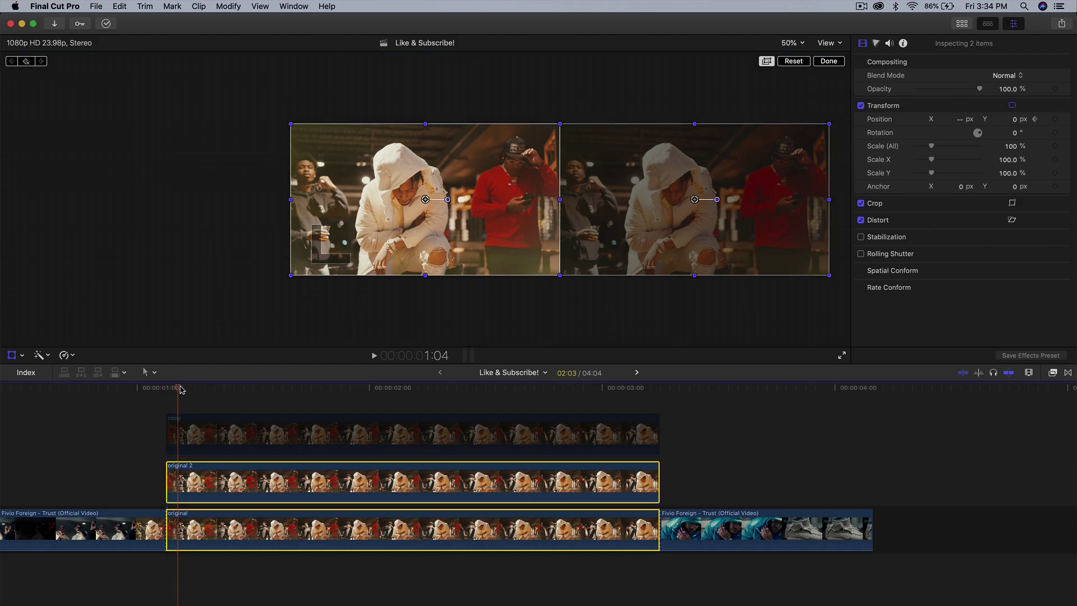
drag(167, 392, 270, 396)
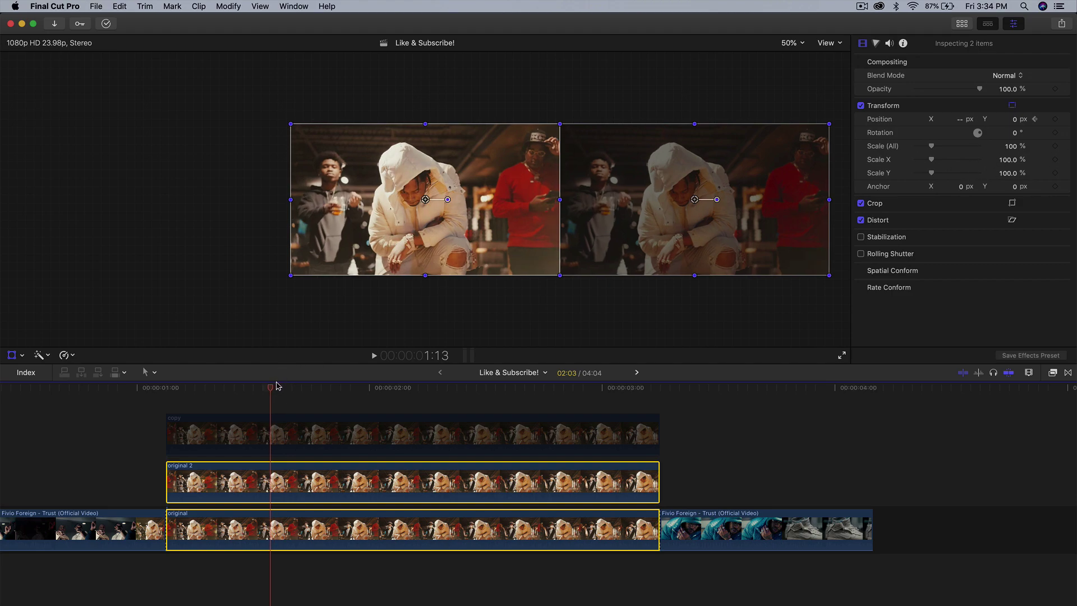
key(Right)
key(Right)
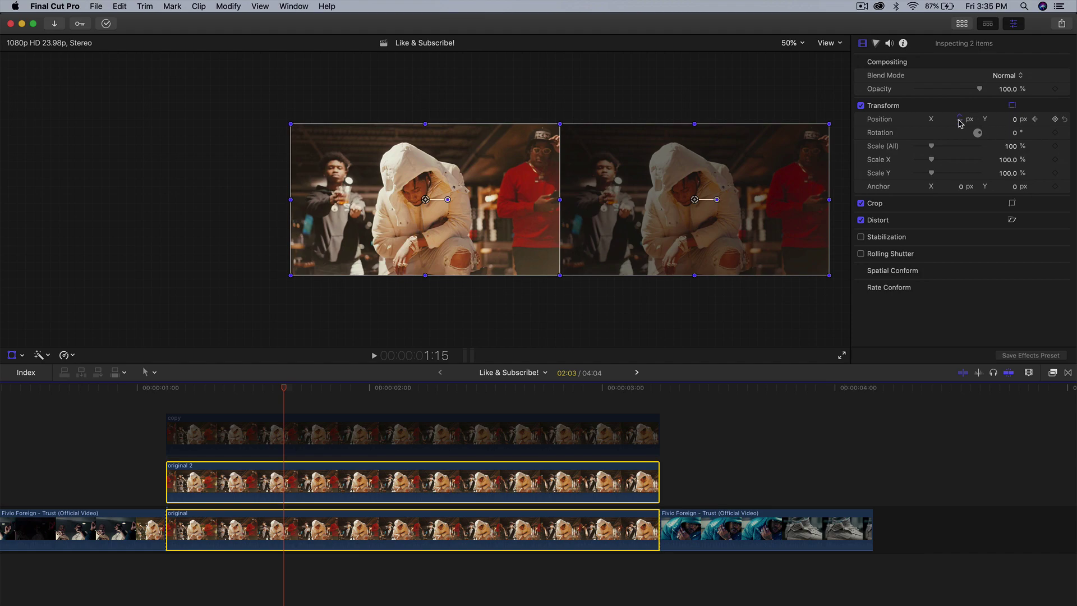
drag(959, 123, 959, 119)
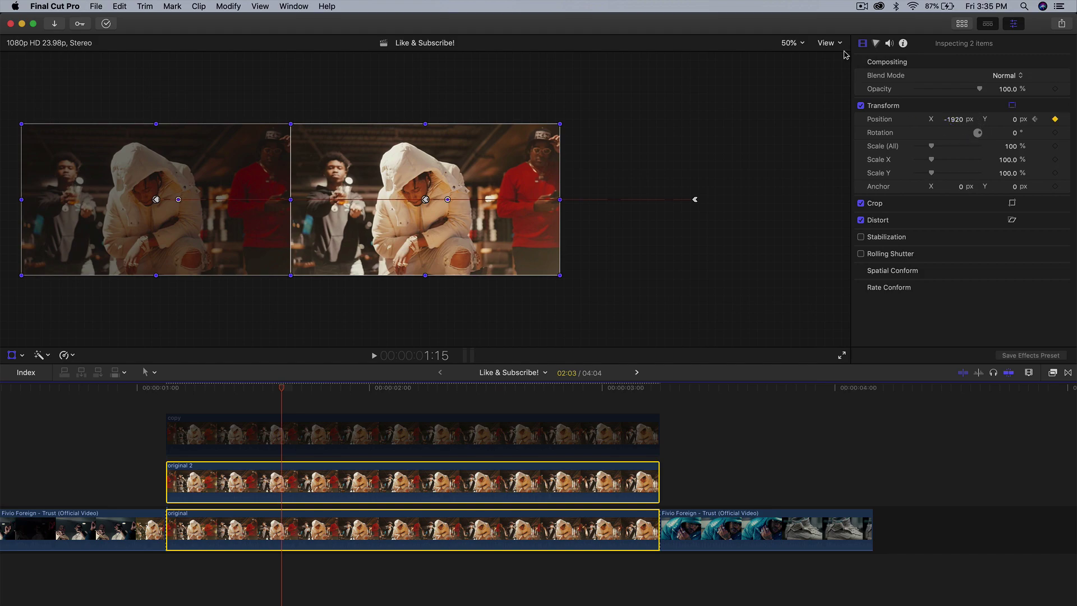
Step: Play back the pan from 1:03 and enlarge the viewer zoom to 97%
drag(282, 390, 168, 403)
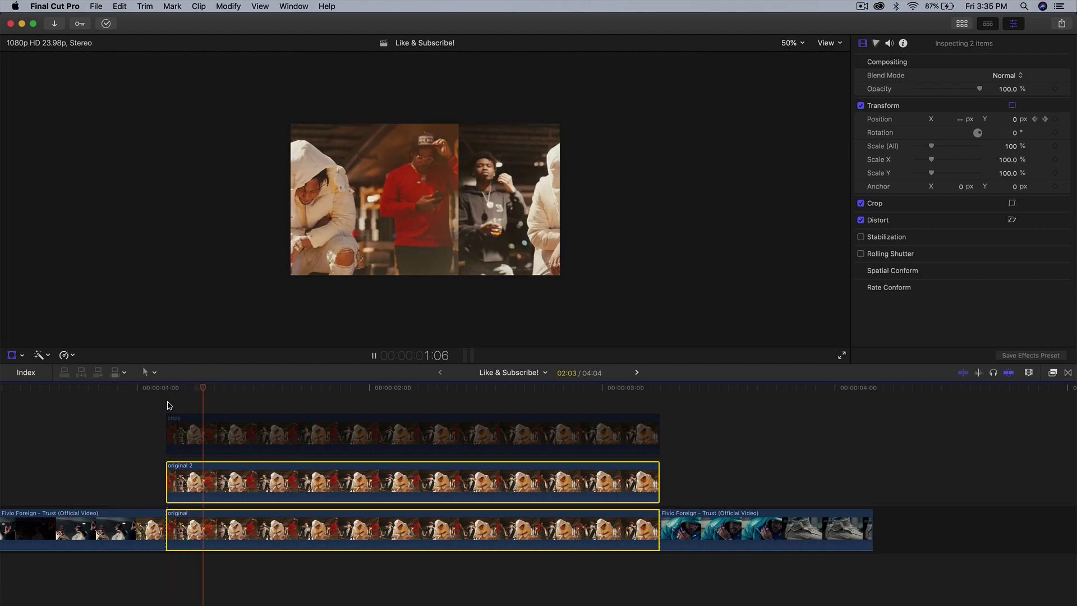
key(space)
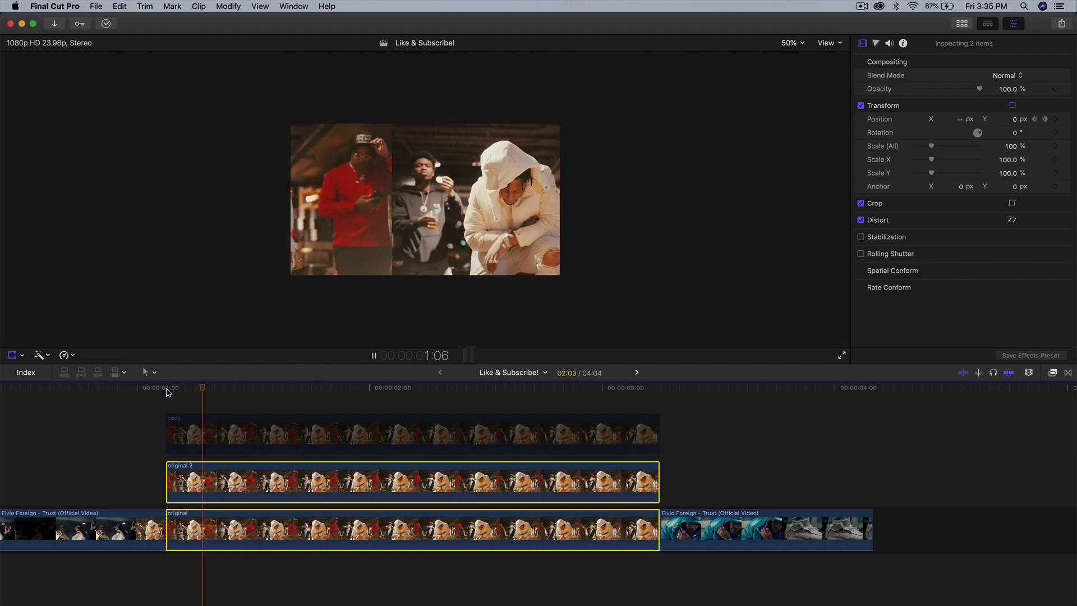
click(789, 43)
click(791, 48)
click(166, 388)
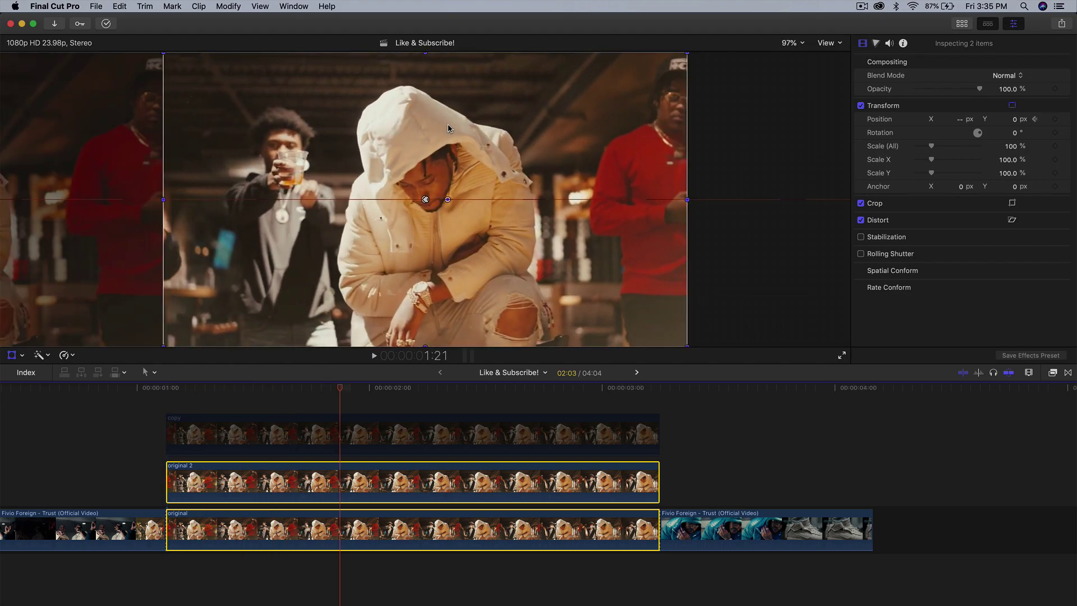
Step: Hide the onscreen Transform controls and return the playhead to 1:03
click(12, 355)
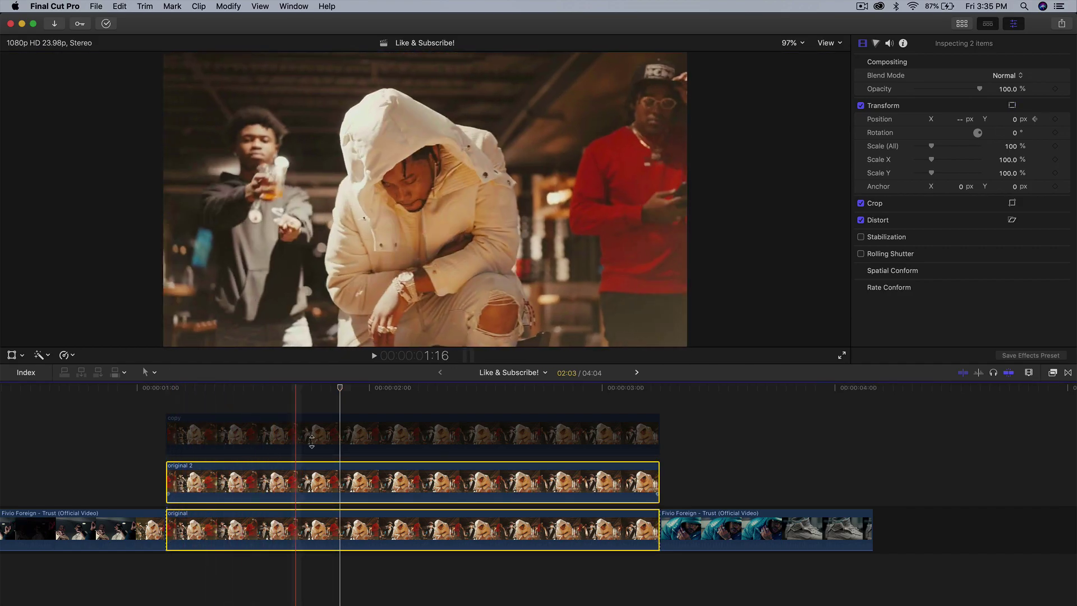
click(231, 388)
drag(231, 388, 166, 388)
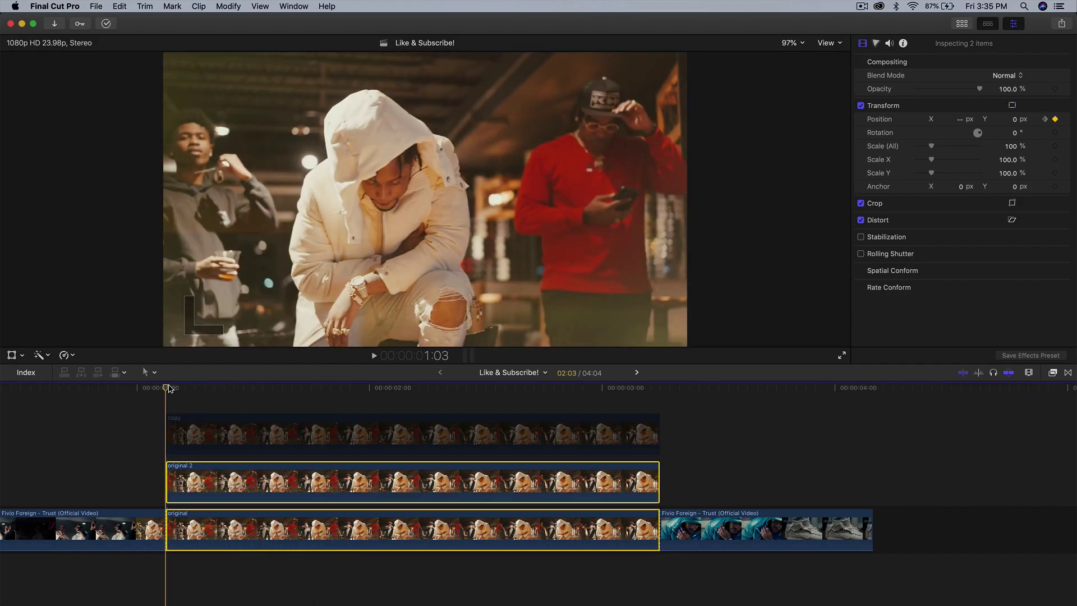
Step: Combine the original and original 2 clips into a compound clip named "panning" in event 12-4-20
right_click(262, 481)
click(303, 430)
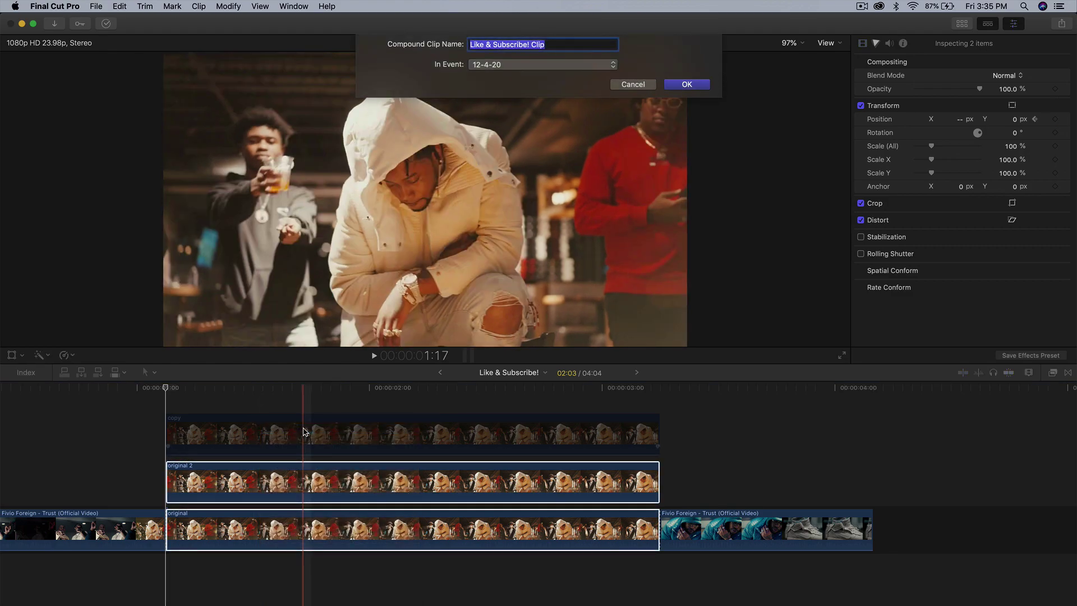
text(p)
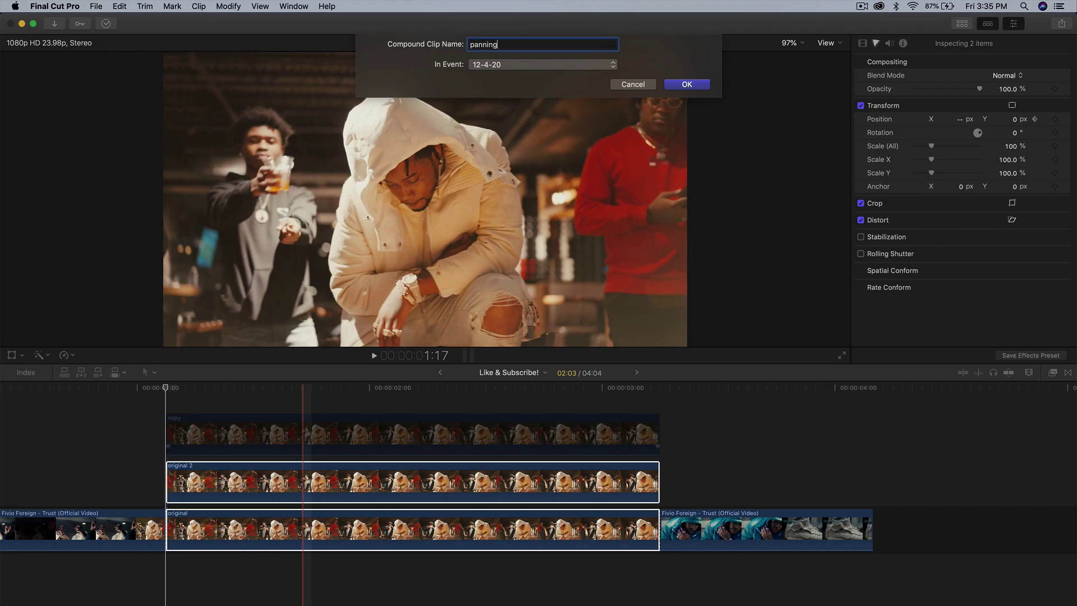
text(anning)
key(Return)
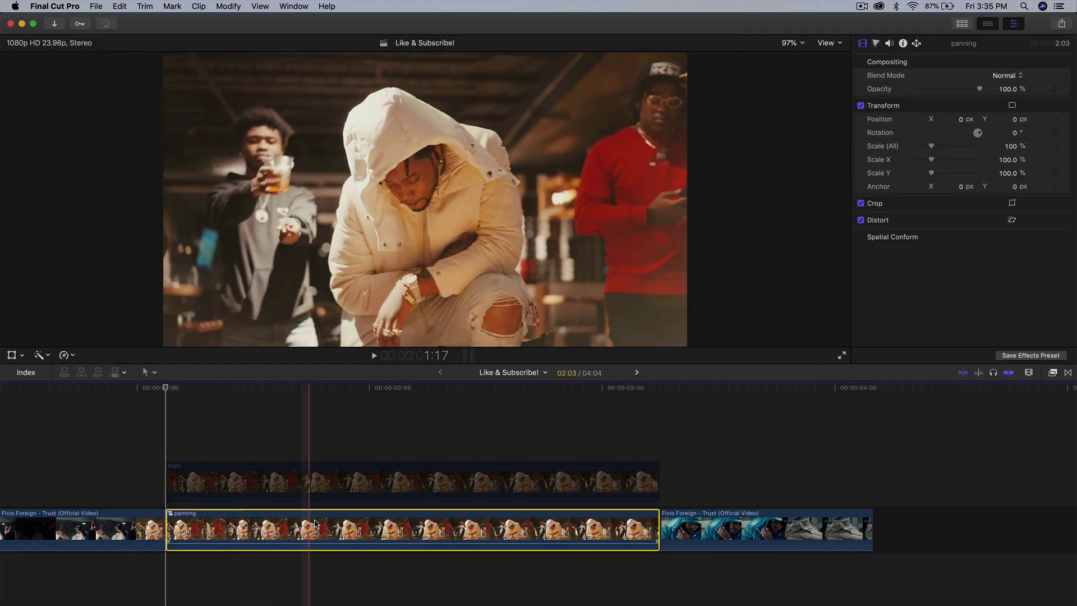
Step: Step through the opening frames of the panning clip and stop the playhead at 1:08
click(189, 426)
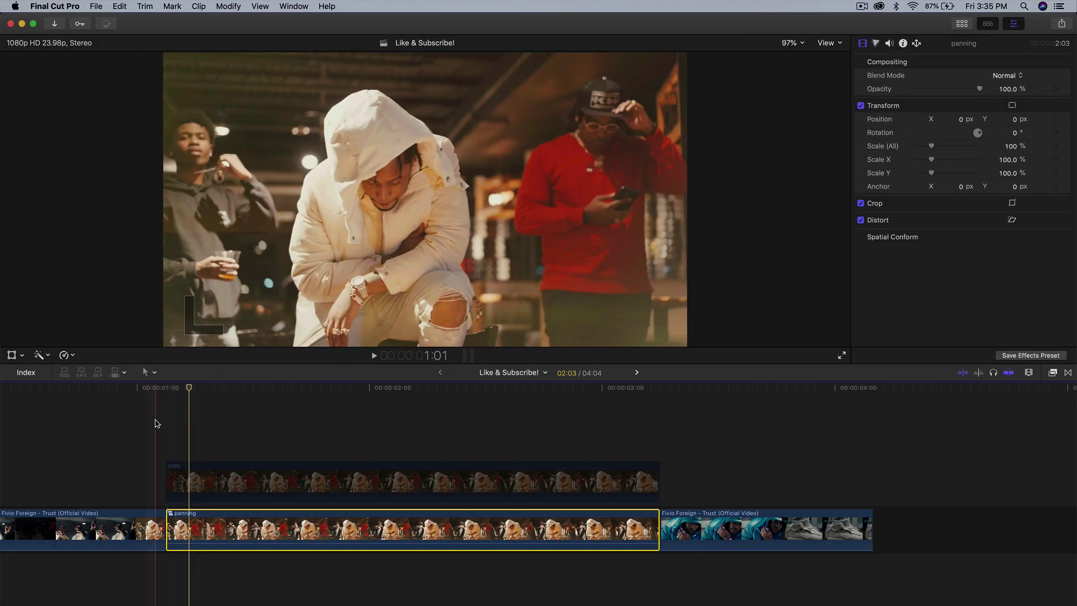
key(Right)
key(Right)
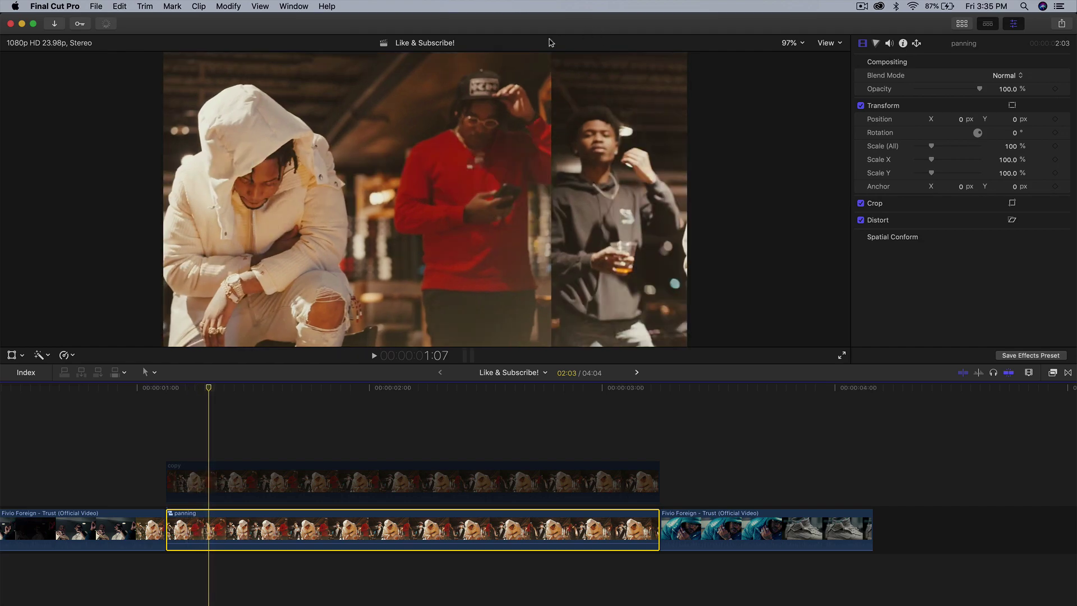
click(221, 388)
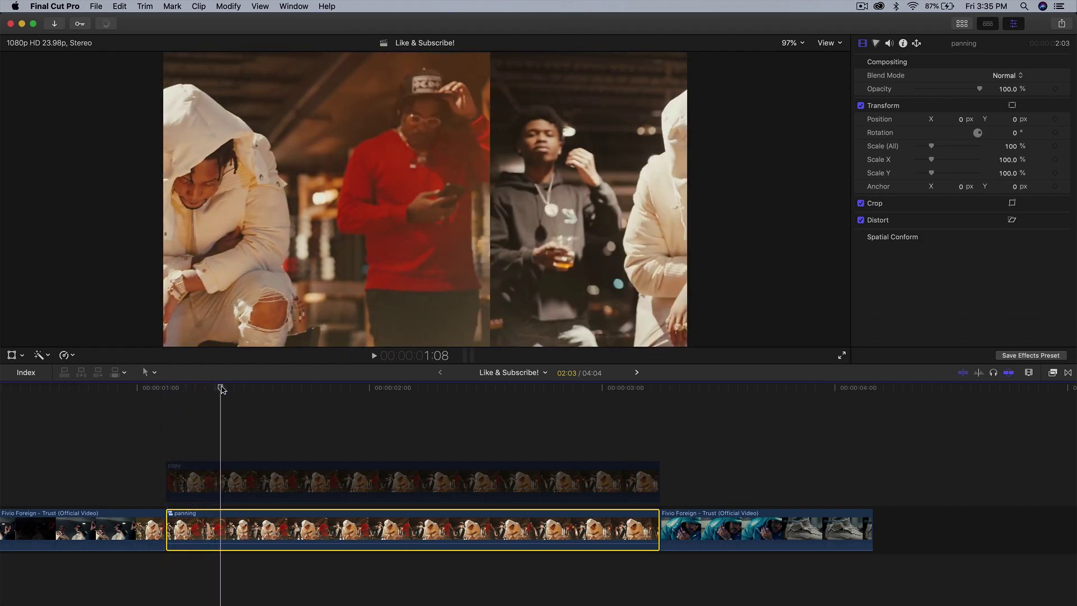
Step: Apply the Directional blur effect to the panning compound clip
click(1052, 373)
scroll(879, 460, up, 3)
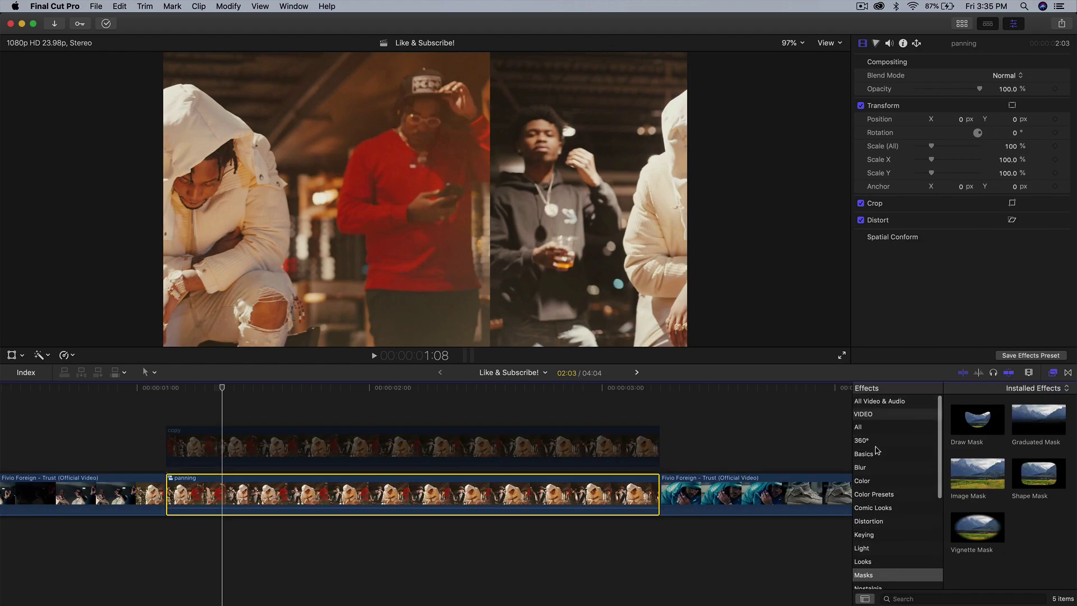
click(873, 466)
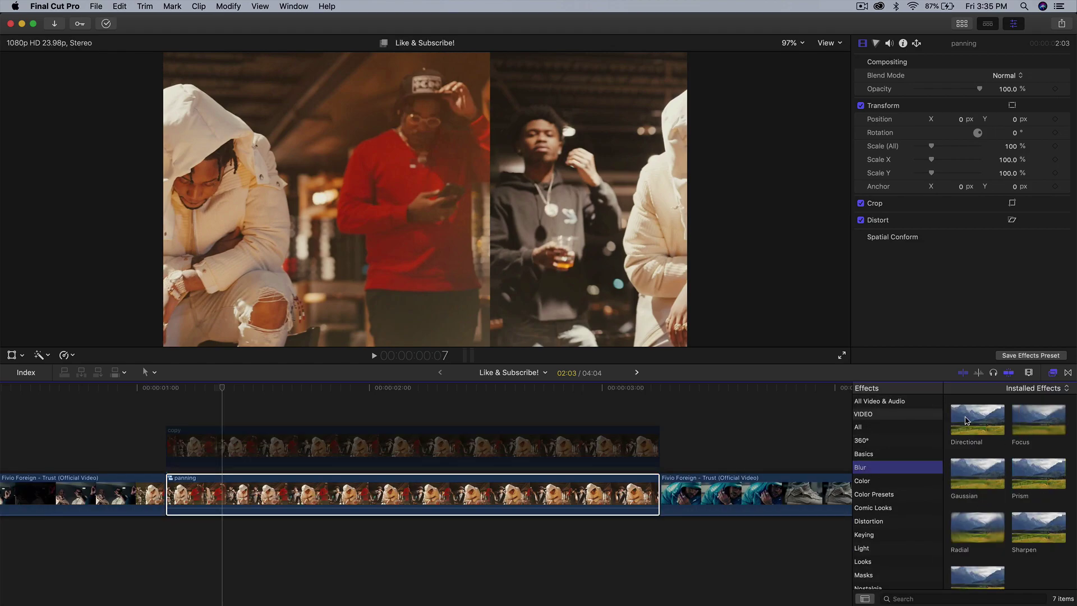
drag(966, 421, 398, 499)
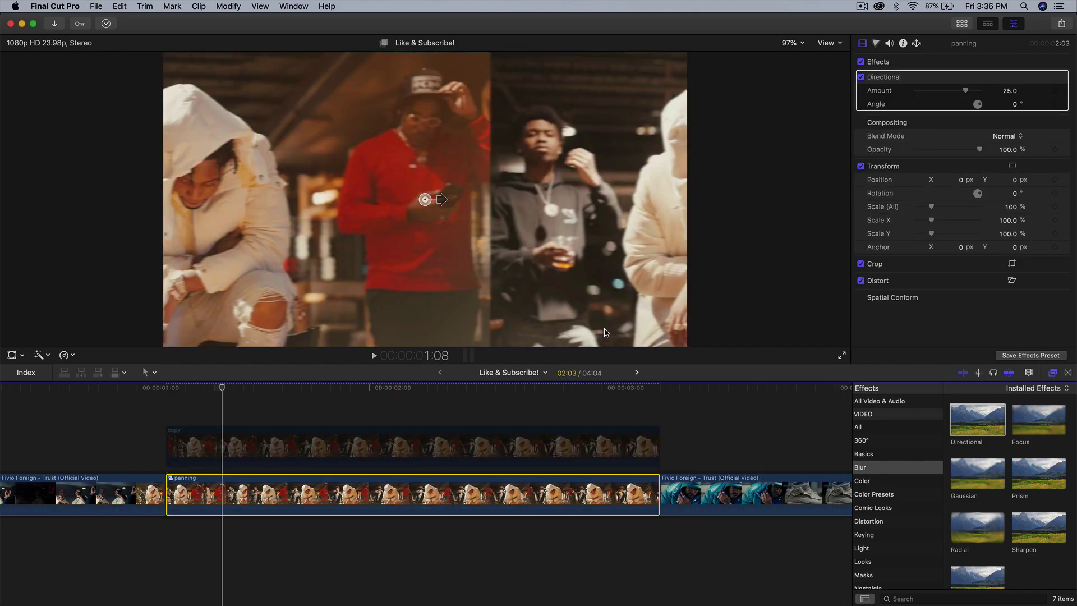
Step: Return the playhead to the start of the panning clip at 1:03 and set the Directional blur Amount to 220
drag(222, 391, 166, 396)
scroll(393, 449, right, 2)
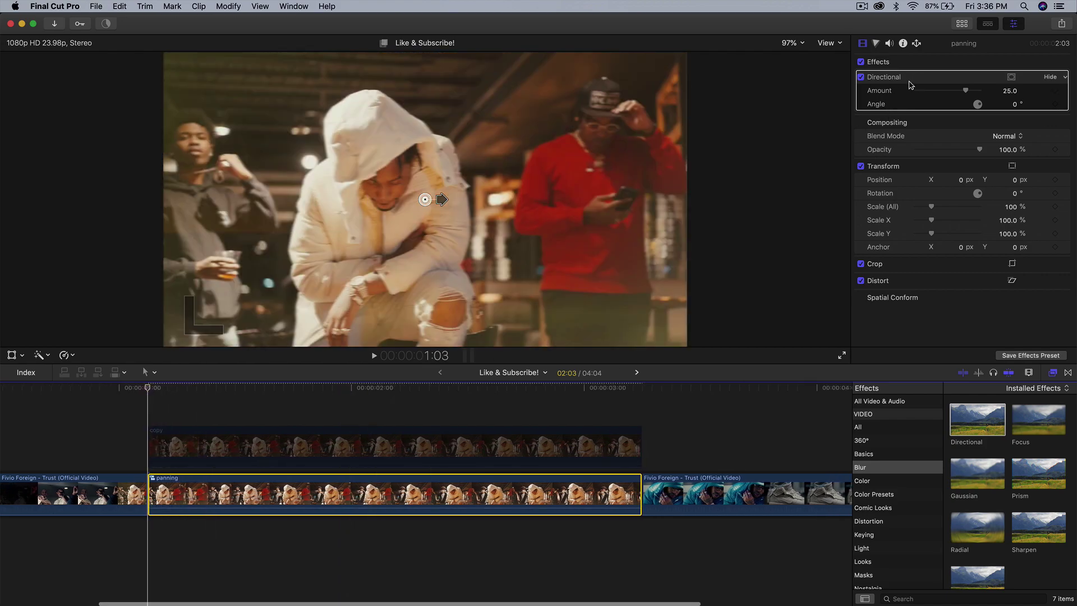
click(1005, 91)
text(220)
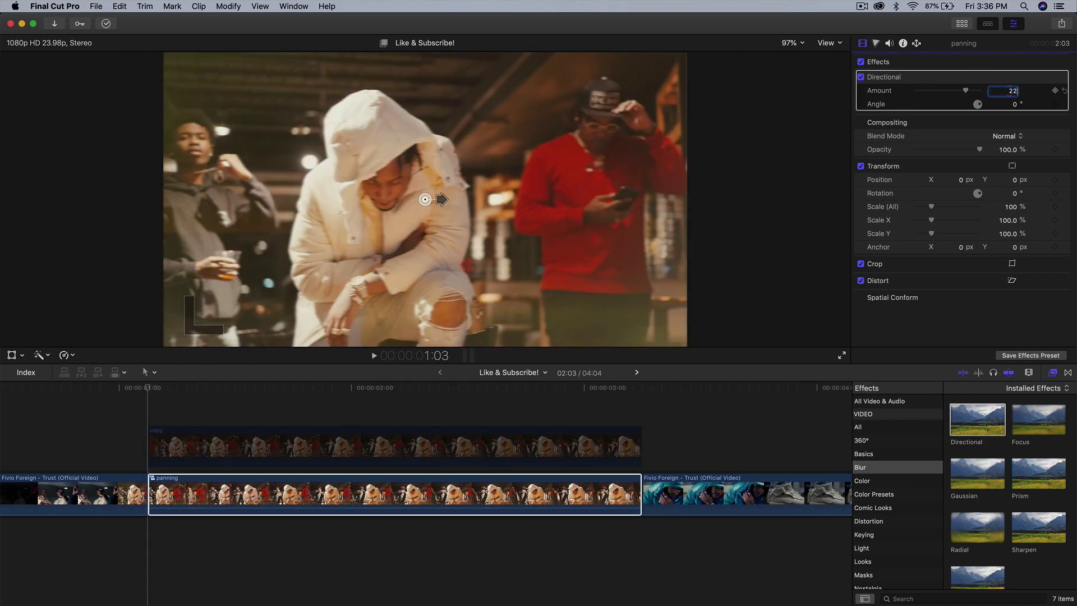
key(Return)
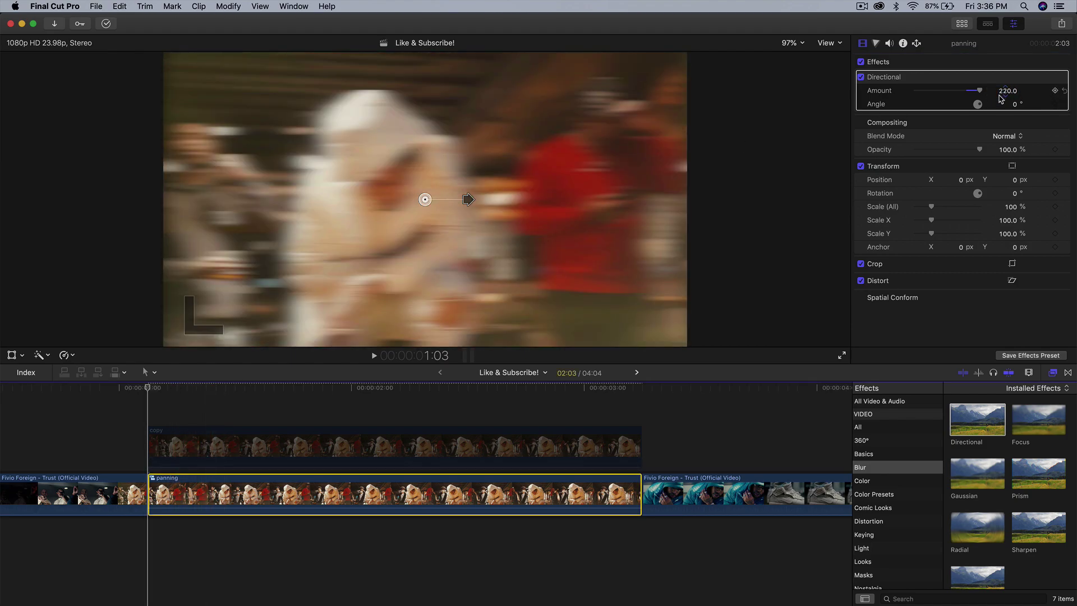
Step: Try a stronger Directional blur Amount of 343 on the panning clip and undo it
click(1012, 95)
text(343)
key(Return)
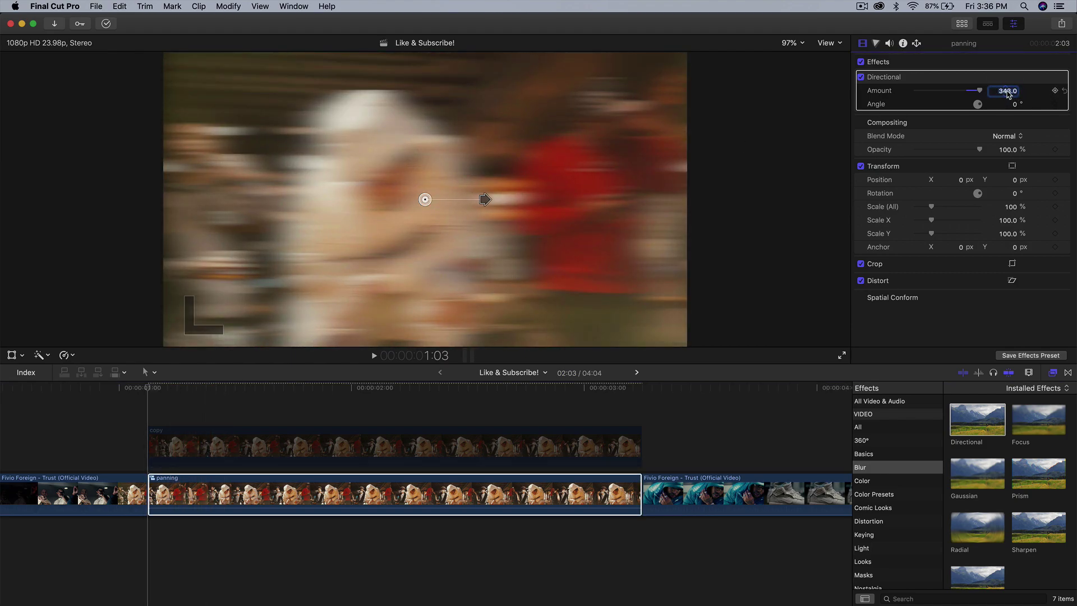
key(super+z)
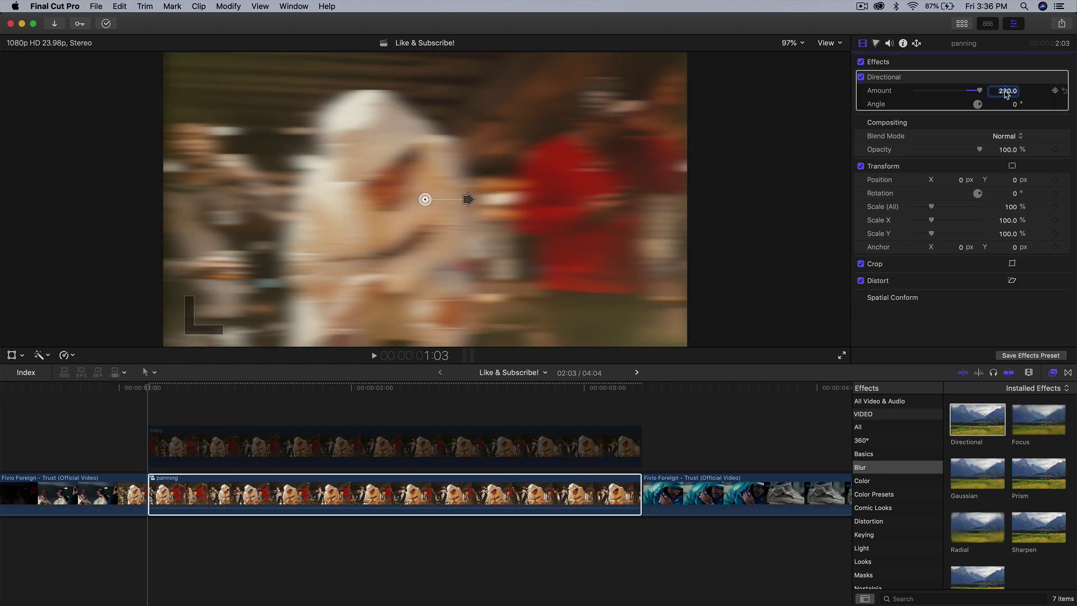
Step: Add a keyframe to the Directional blur Amount at 1:03, and try a different blur direction before undoing it
click(1055, 90)
drag(1018, 108, 1017, 109)
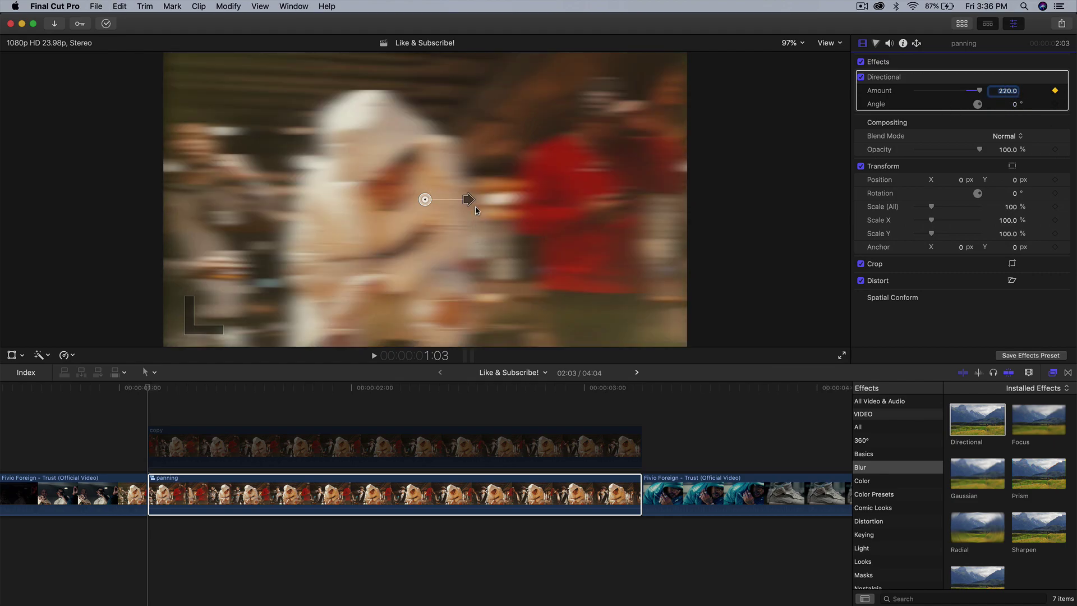
drag(470, 201, 425, 249)
key(super+z)
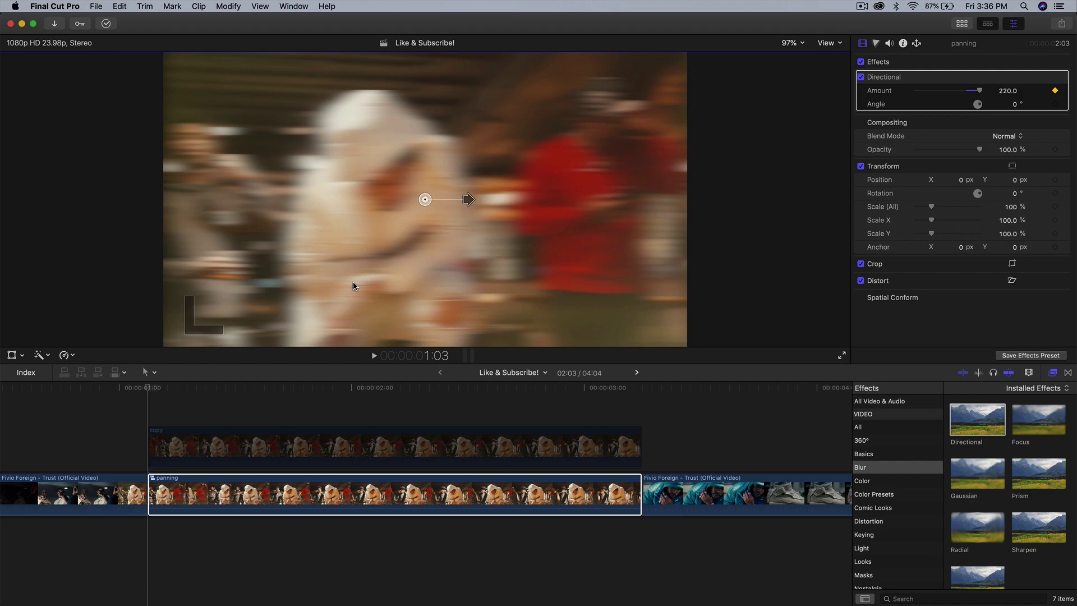
Step: Step through the pan to 1:17 and set the Directional blur Amount to 0 there as a second keyframe
click(147, 387)
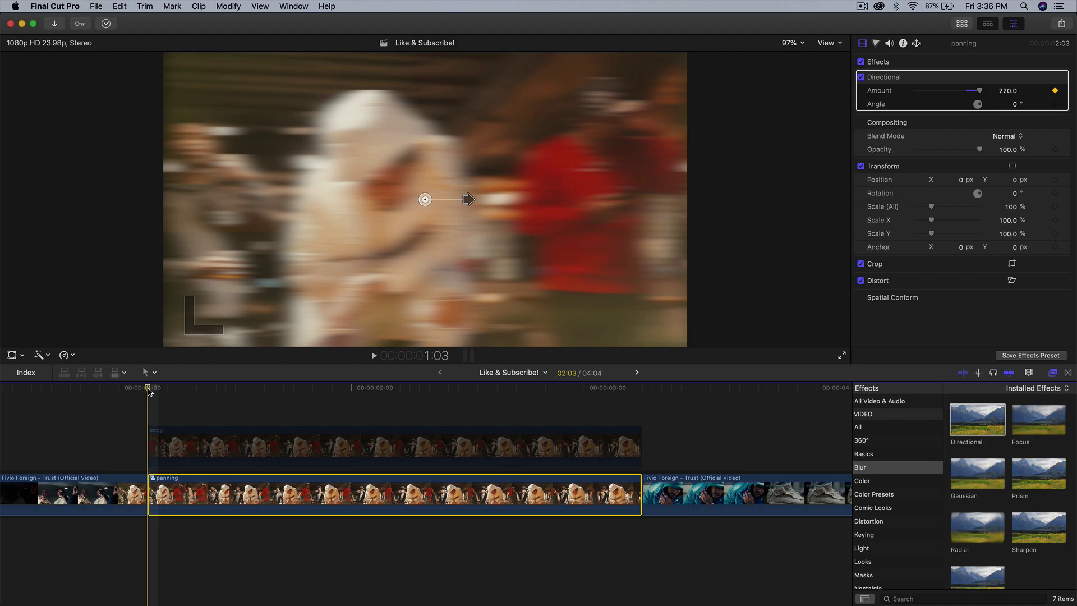
drag(148, 388, 255, 387)
key(Right)
key(Right)
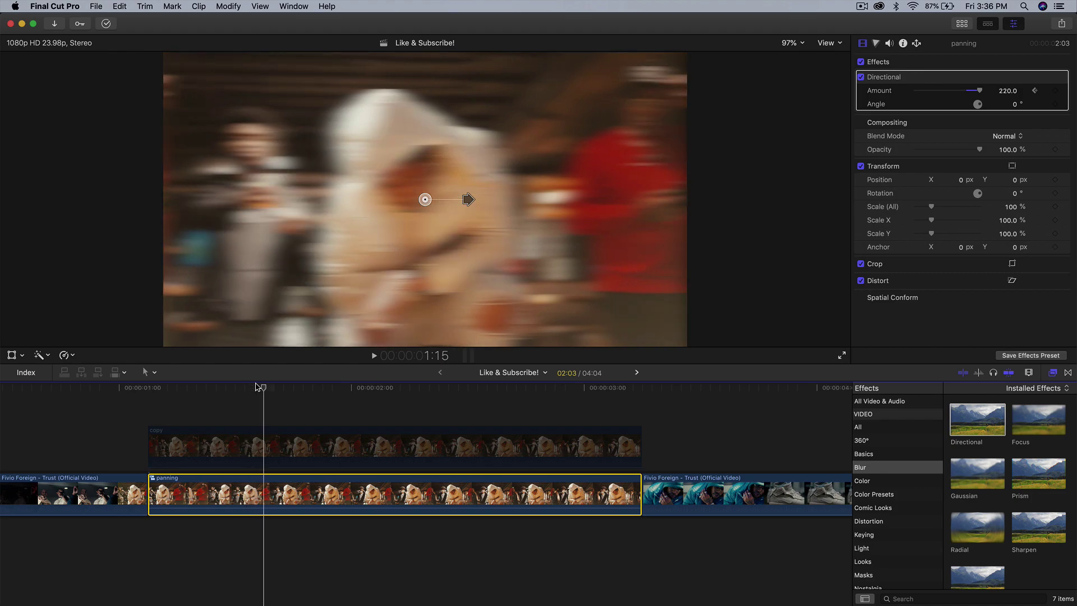
key(Left)
key(Left)
key(Right)
key(Left)
key(Left)
key(Left)
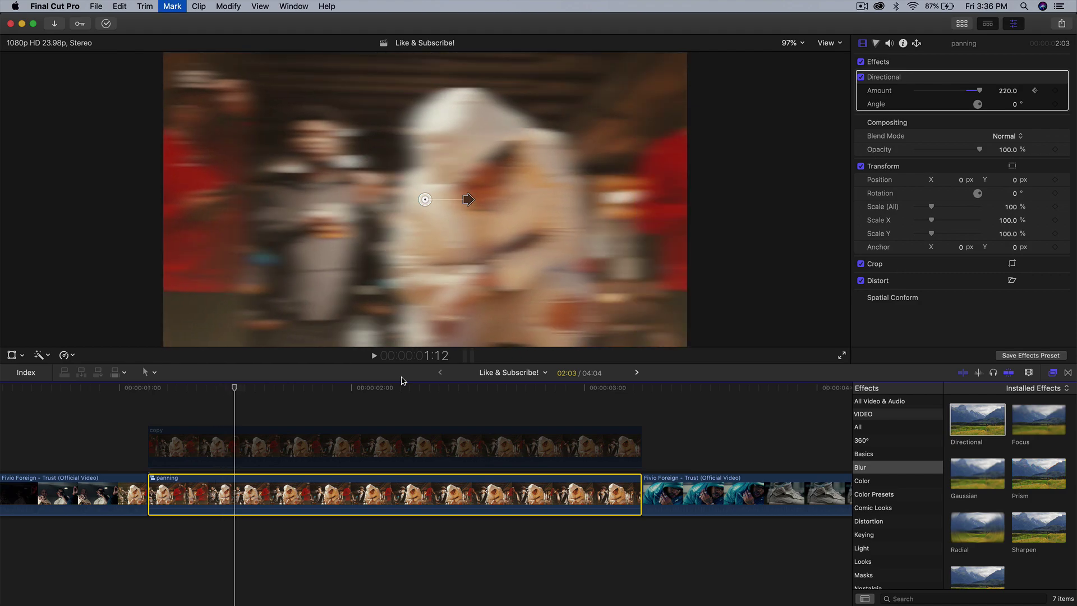
key(Right)
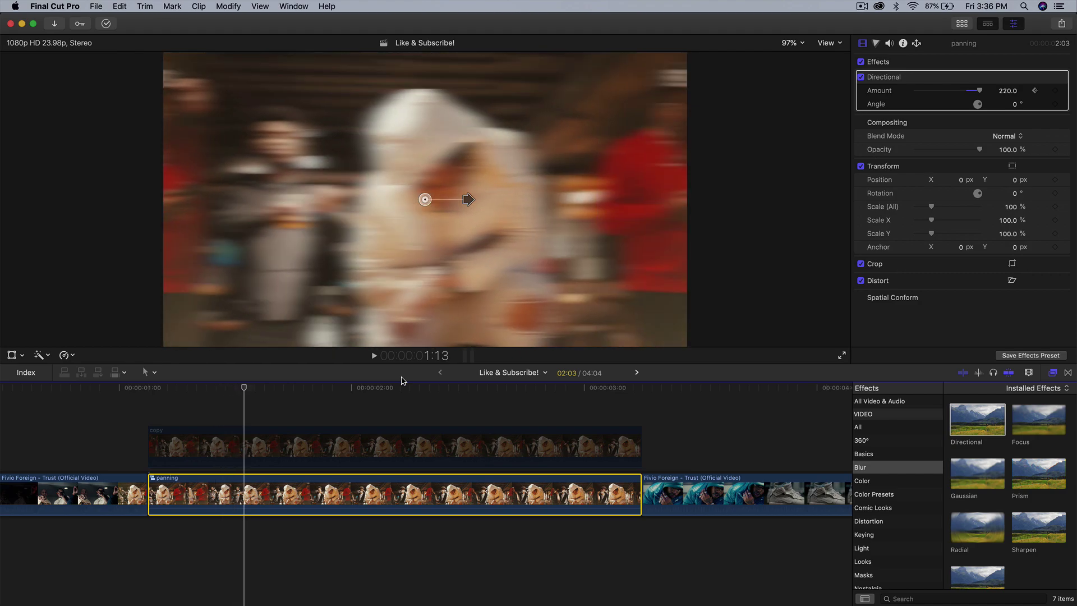
key(Right)
key(Right)
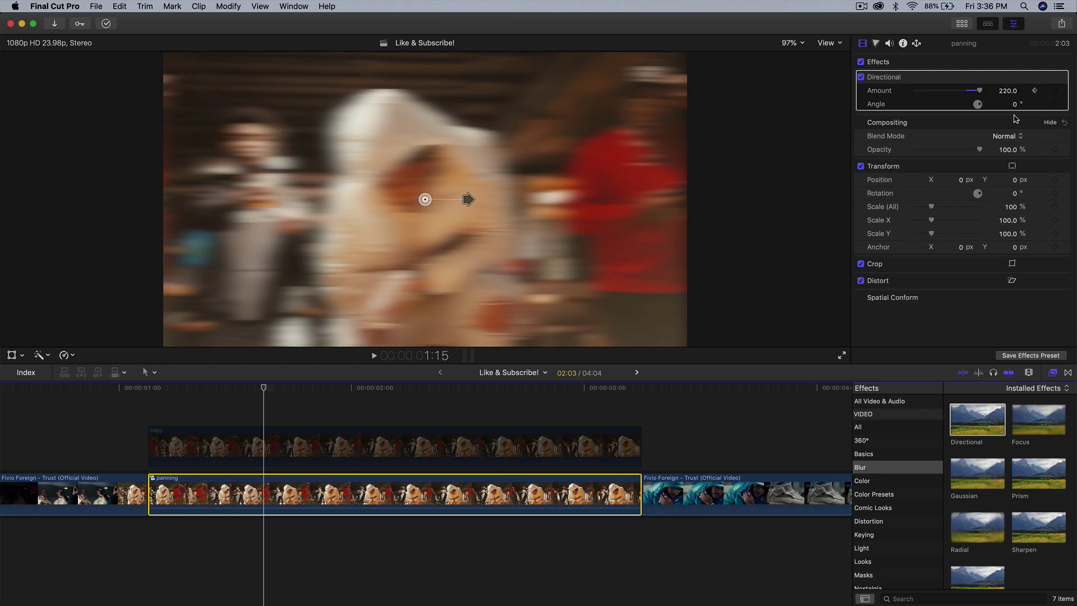
key(Right)
key(Right)
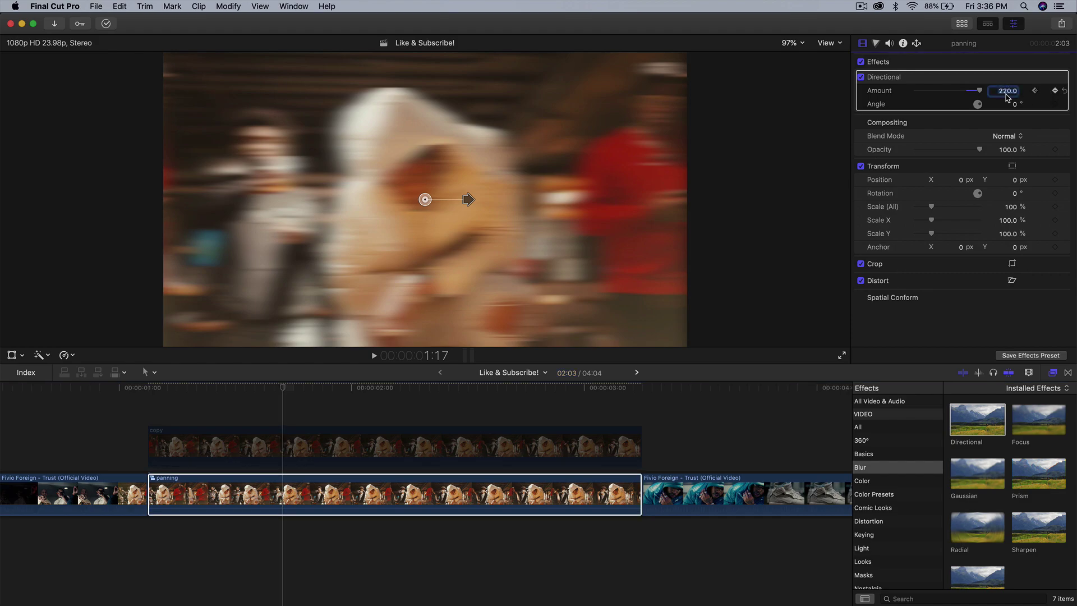
text(0)
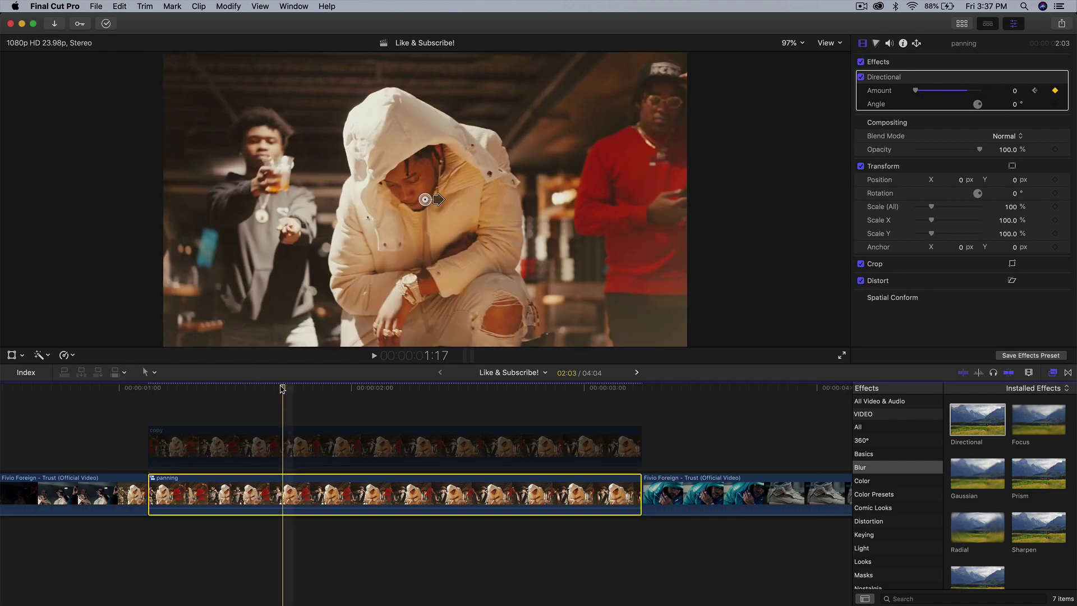
Step: Scrub back through the fading blur and play the panning clip from 1:03 to review it
drag(282, 388, 247, 391)
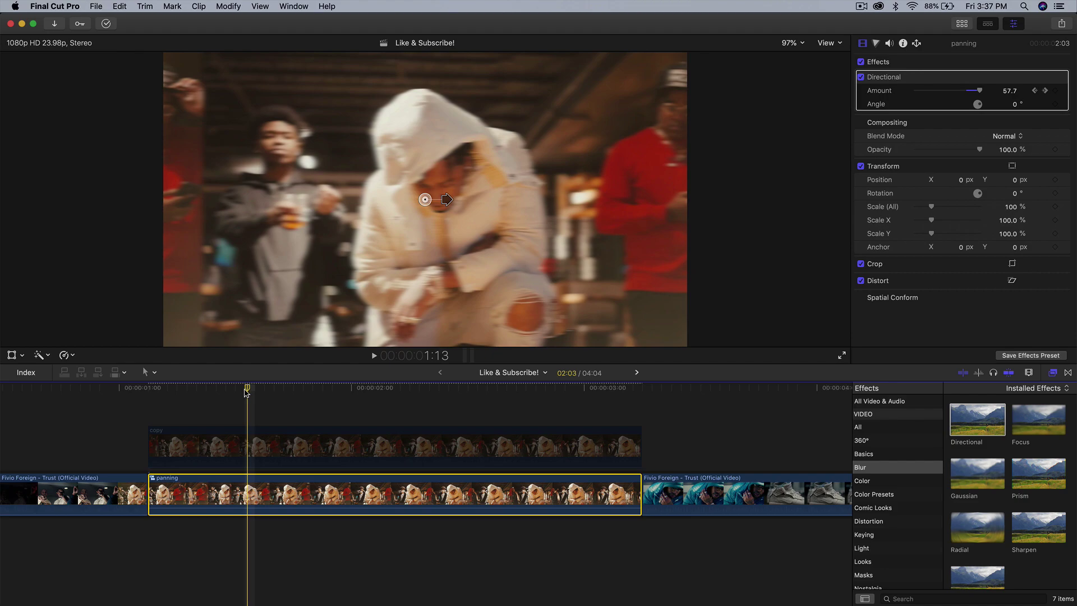
drag(267, 393, 205, 397)
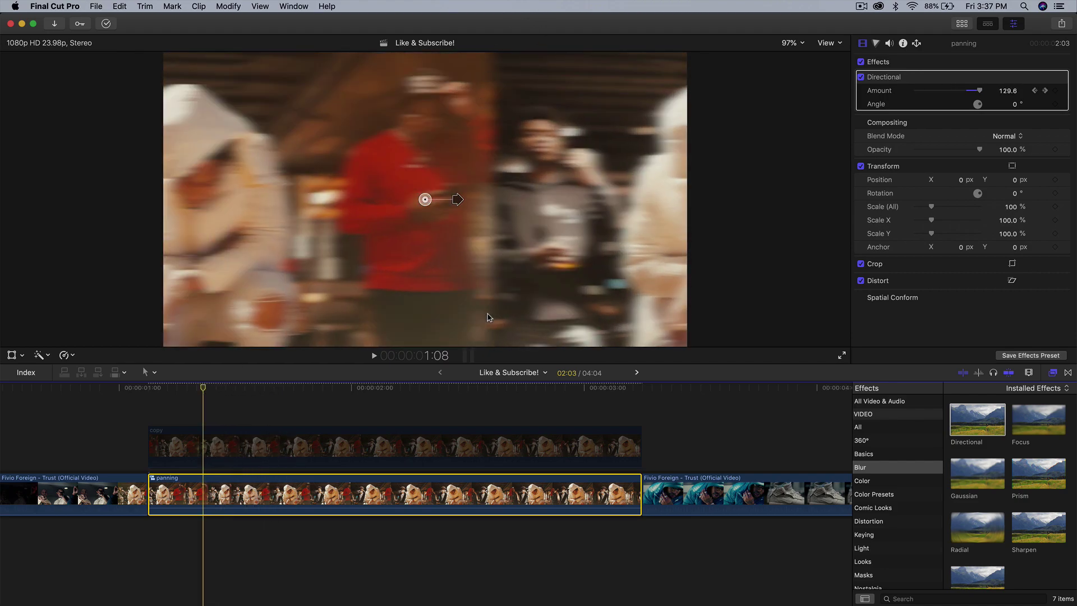
click(147, 391)
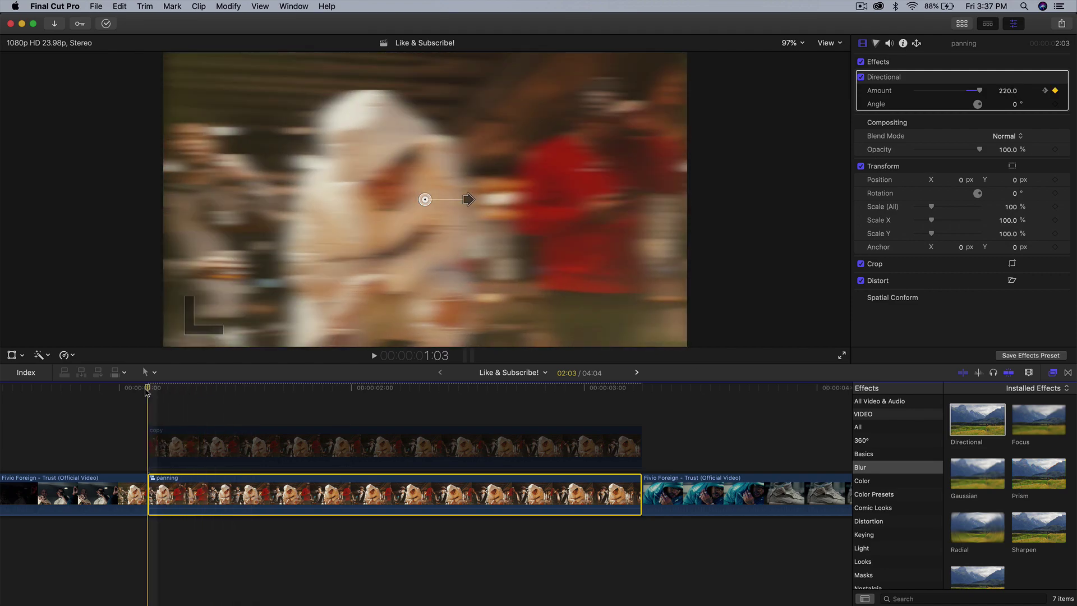
key(space)
key(space)
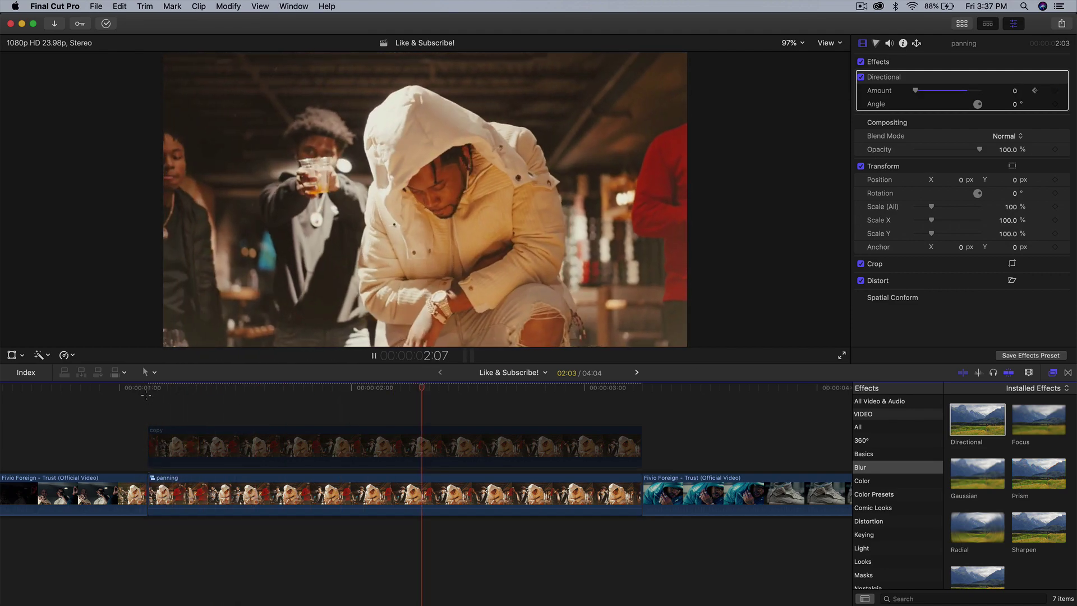
Step: Re-enable the masked copy clip and play the combined shot from 1:03, scrubbing back through the pan
click(147, 396)
key(space)
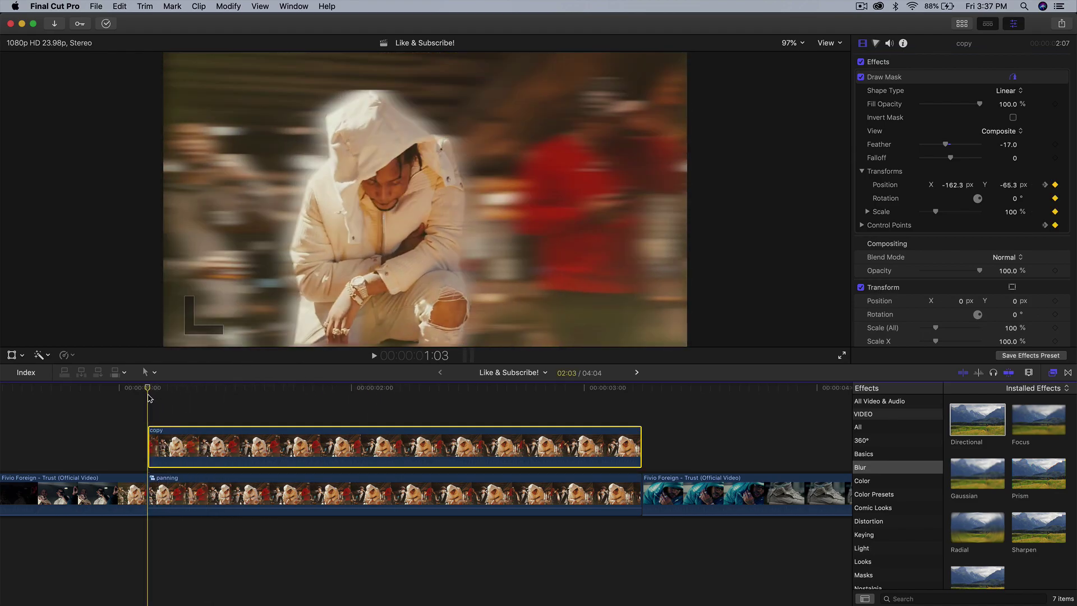
key(space)
key(space)
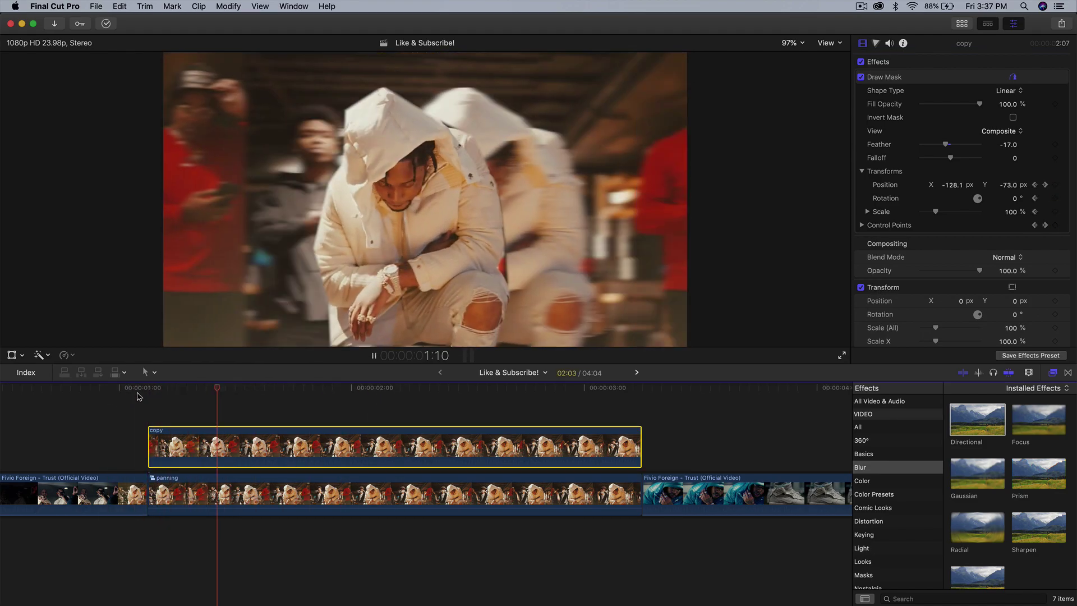
click(373, 390)
drag(374, 391, 236, 401)
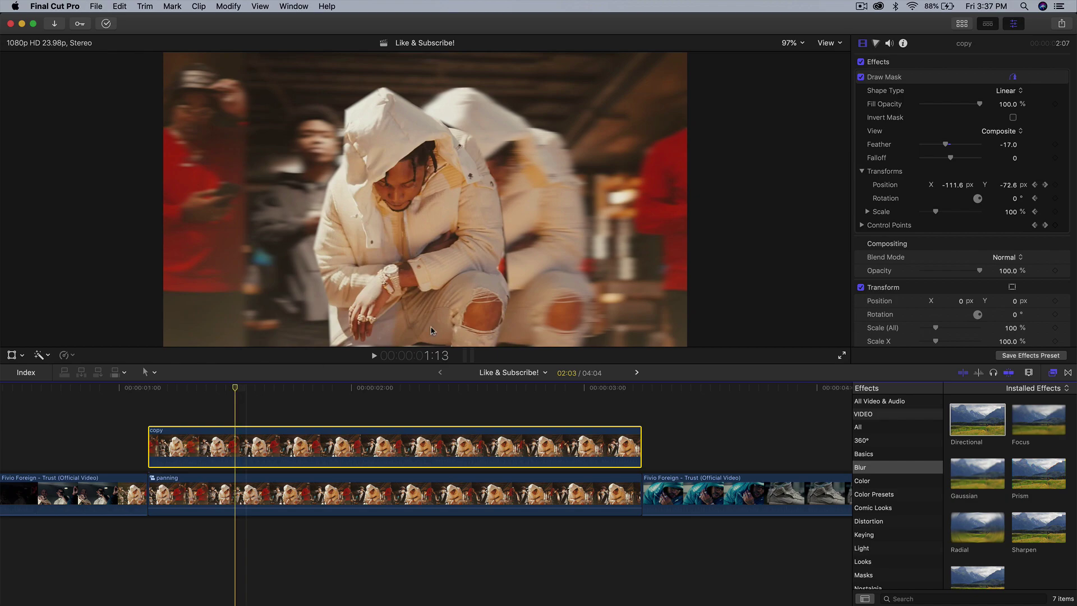
Step: Hide the effects, show the media library and browse event 12-4-20 for CRT overlay clips
click(1028, 373)
click(962, 24)
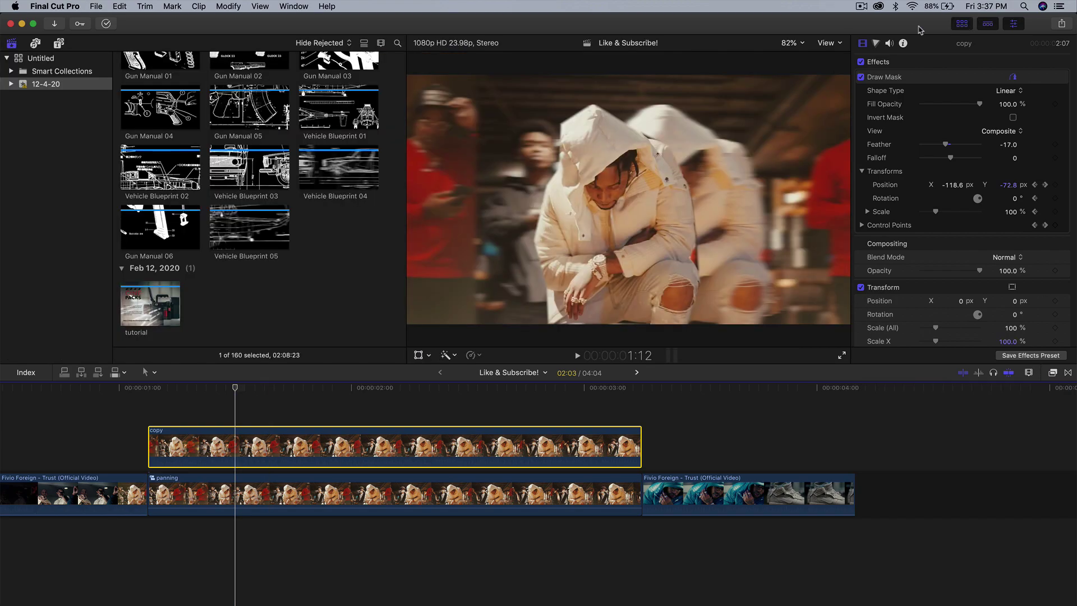
click(327, 260)
scroll(328, 260, down, 15)
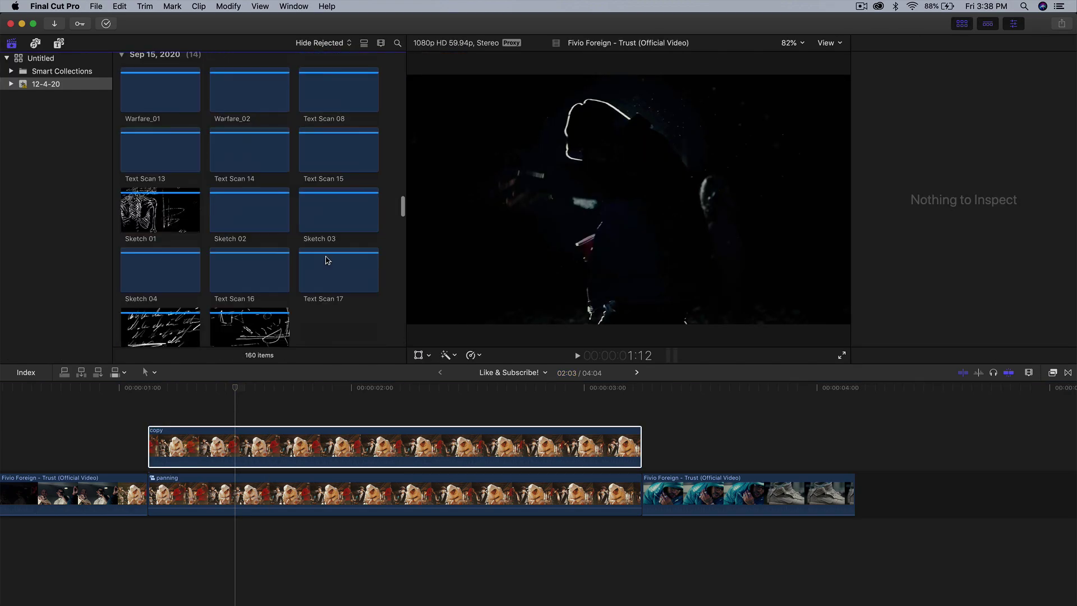
scroll(327, 260, up, 10)
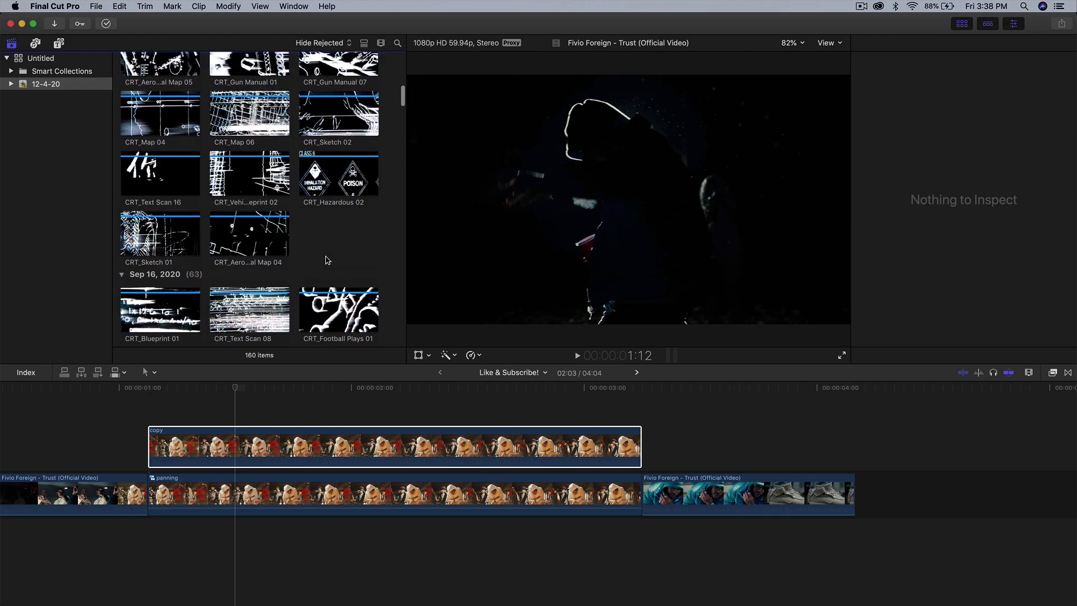
scroll(328, 260, down, 5)
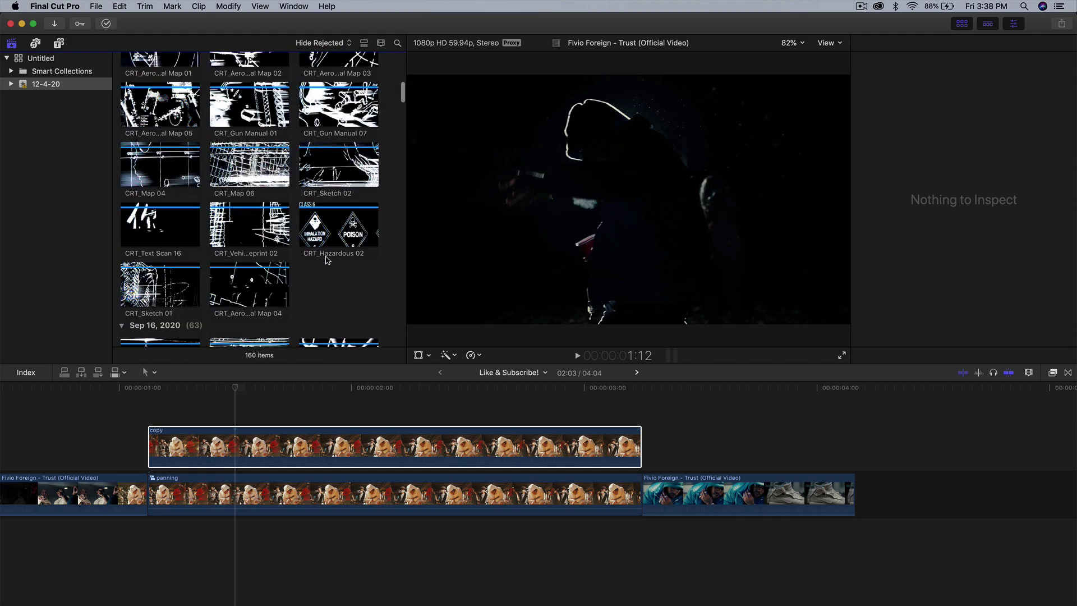
scroll(328, 260, up, 2)
scroll(328, 260, up, 1)
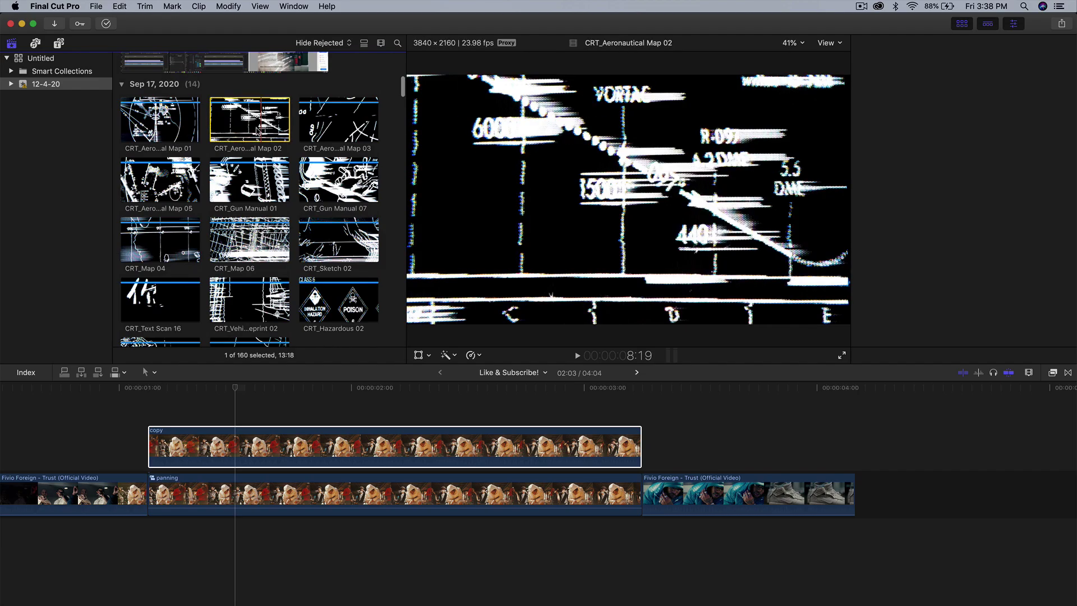
Step: Hide the inspector, place the CRT_Aeronautical Map 01 clip above the copy clip from 1:03, and preview it
click(157, 120)
key(super+4)
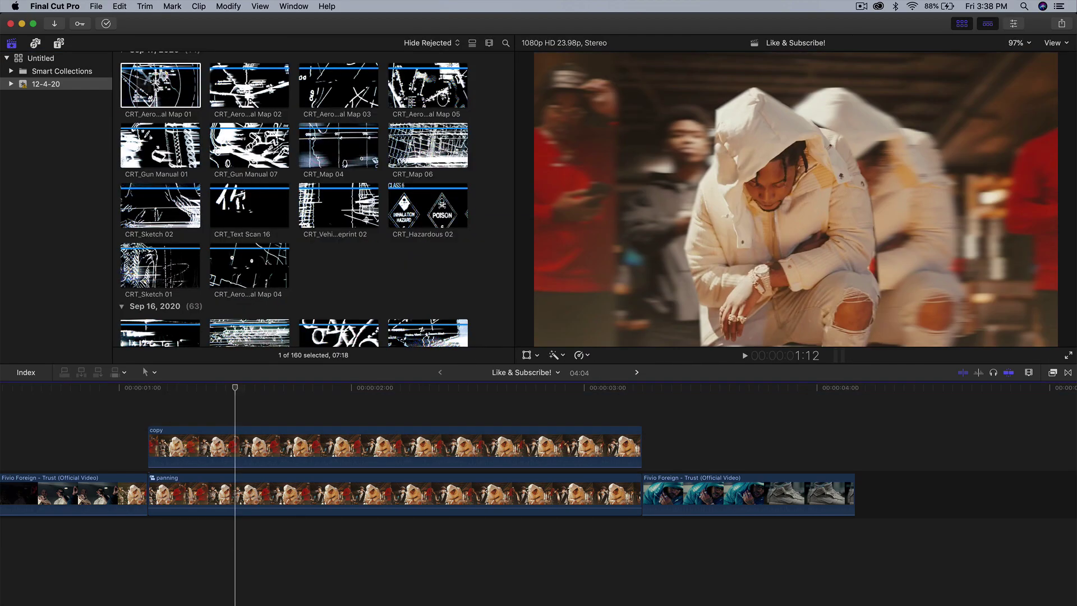
drag(151, 84, 151, 403)
key(space)
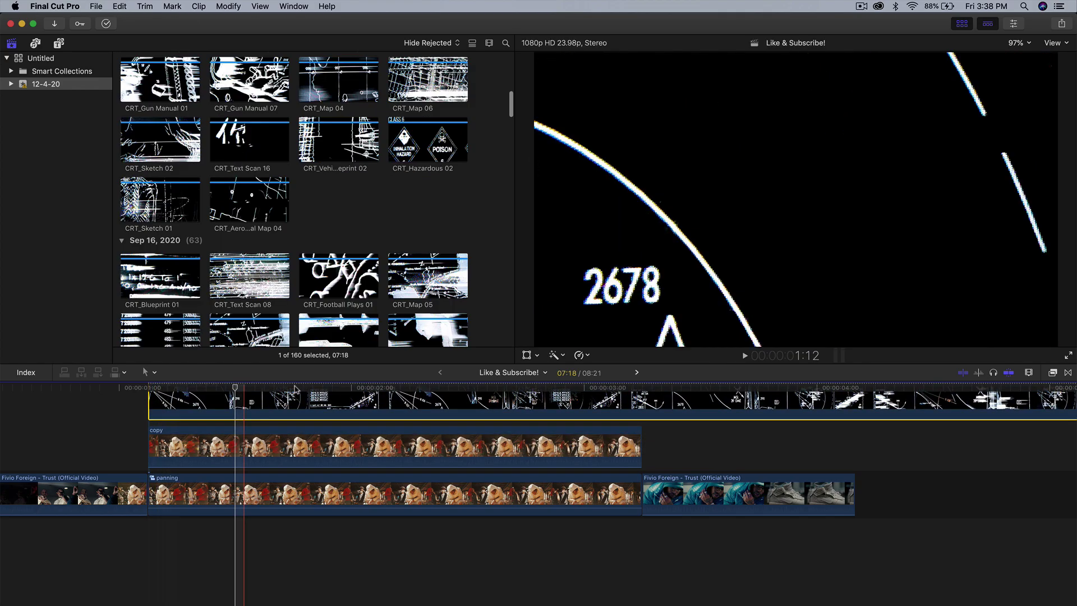
key(space)
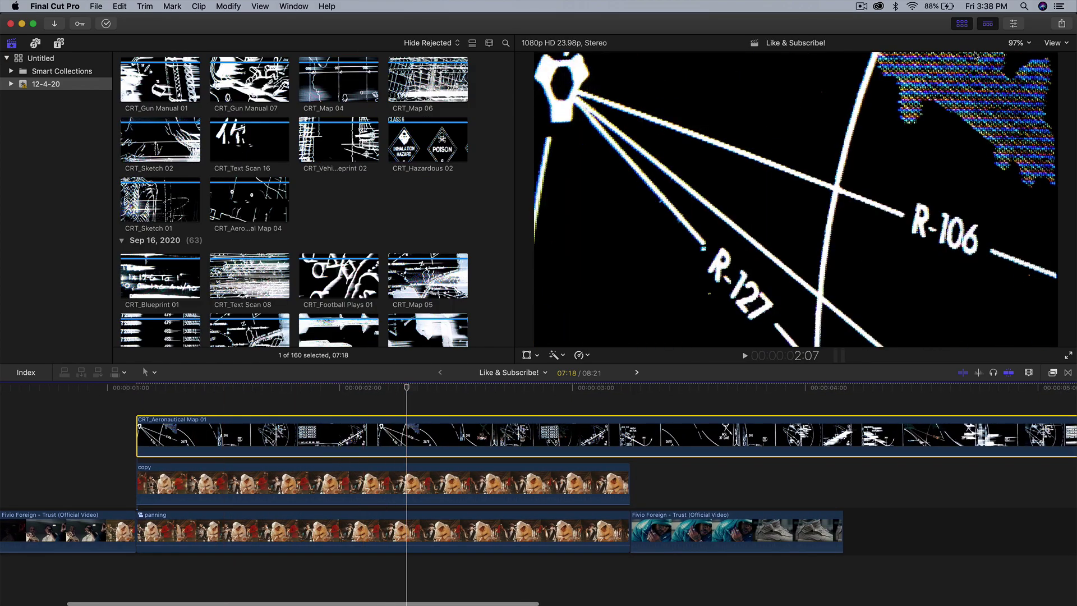
Step: Swap the media library for the inspector and set the CRT_Aeronautical Map 01 clip's blend mode to Lighten
click(961, 25)
click(1014, 24)
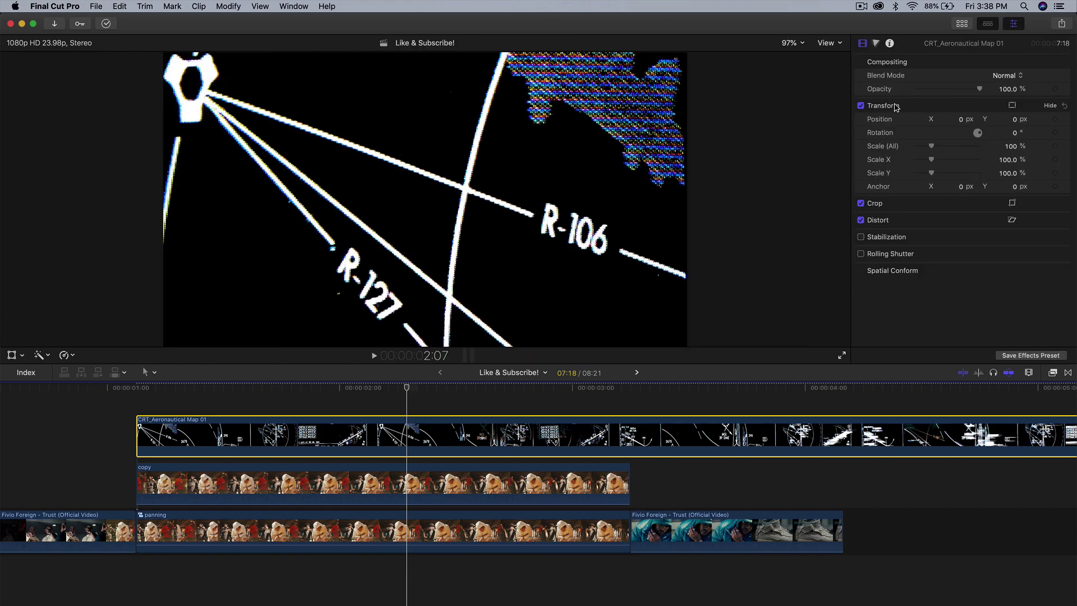
click(1004, 75)
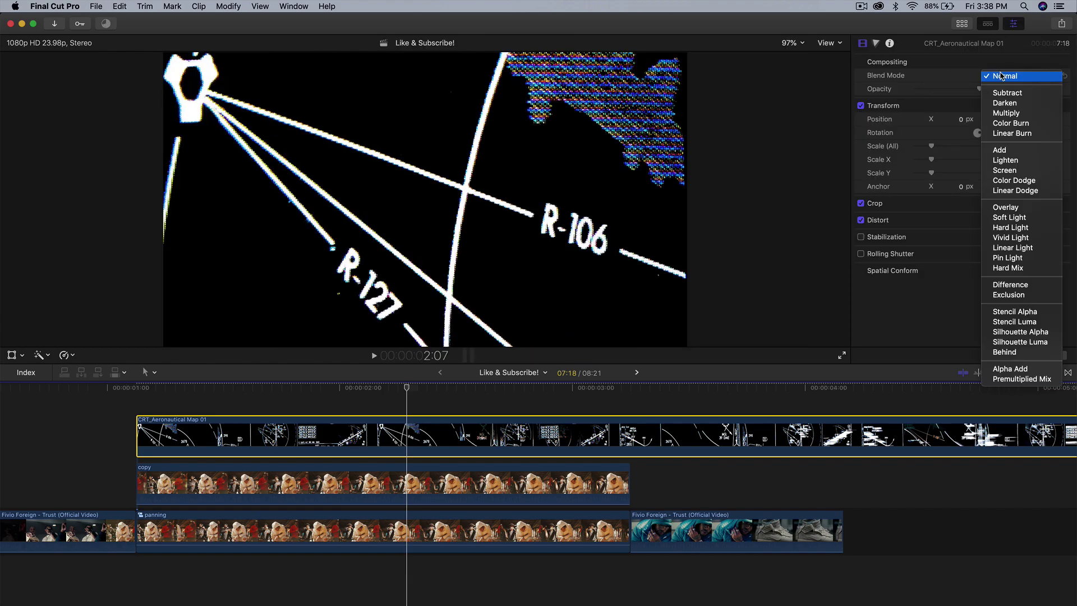
click(1005, 160)
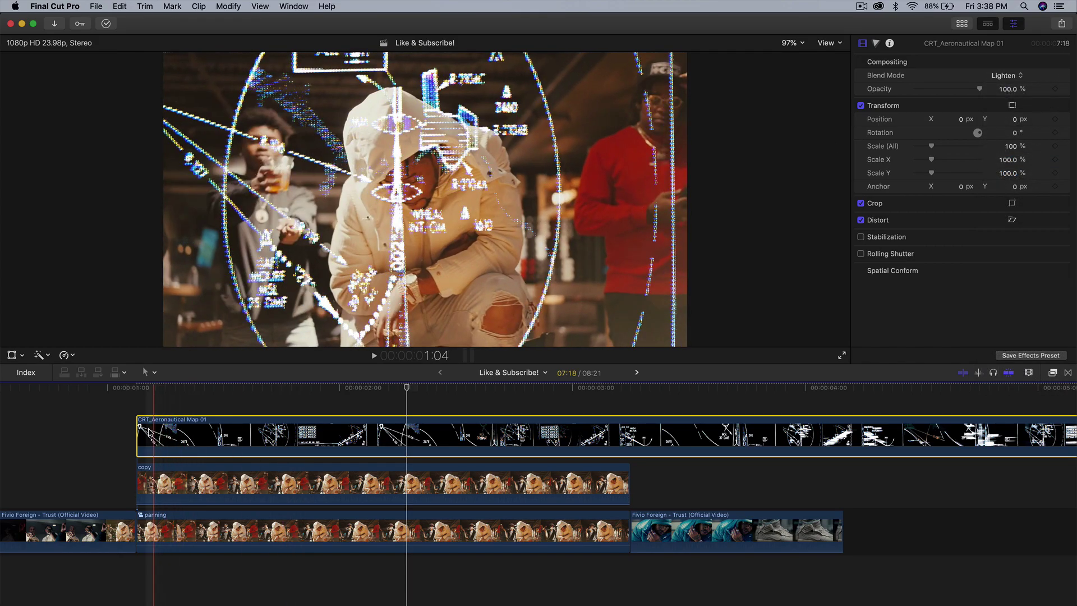
Step: Play the sequence with the blended map overlay and stop the playhead at 3:21
click(397, 435)
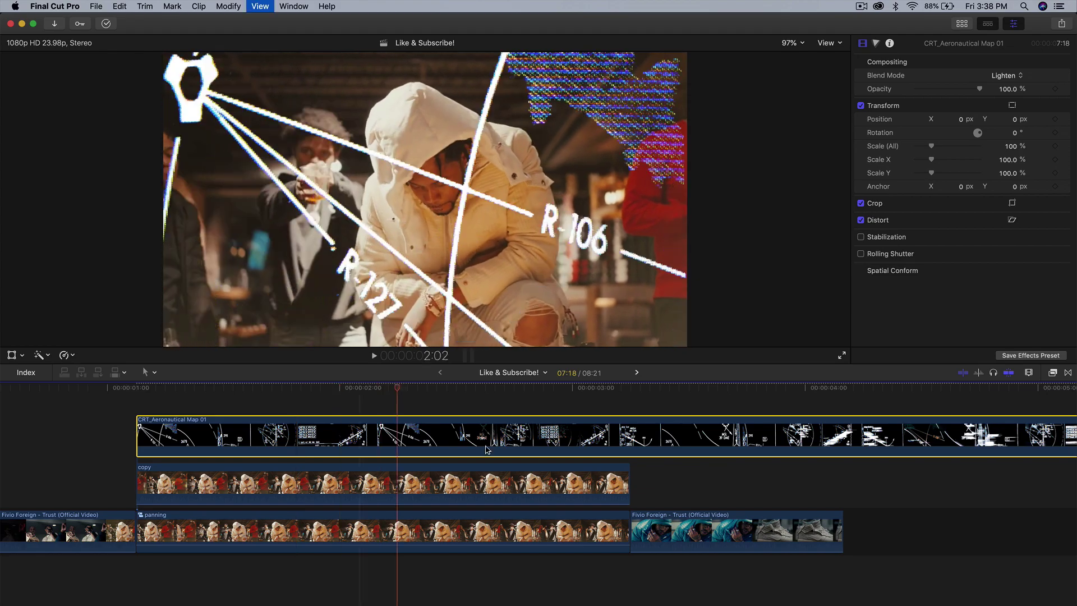
key(space)
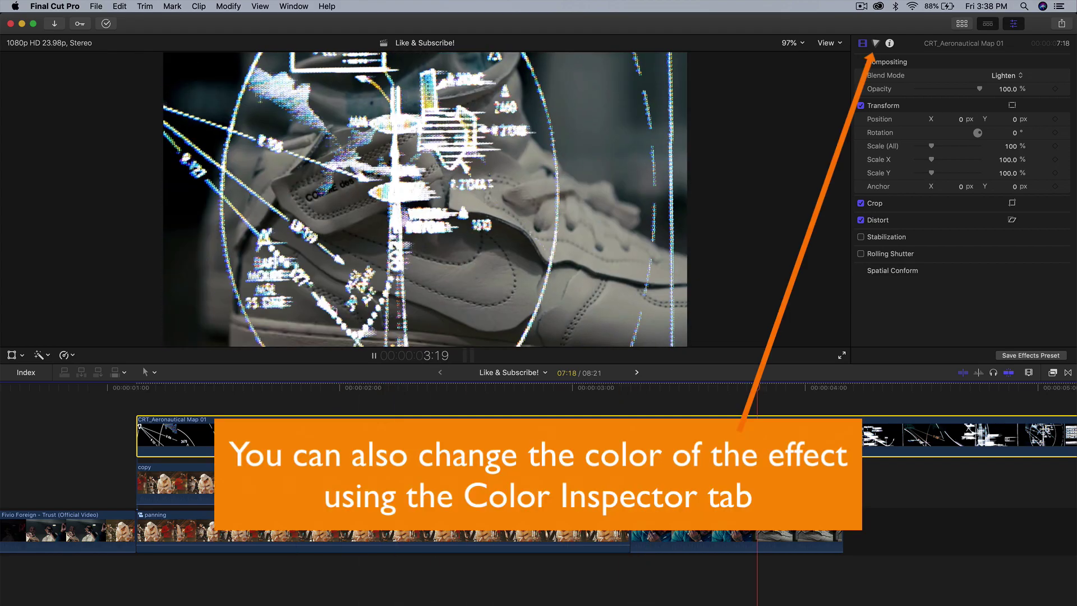
click(774, 449)
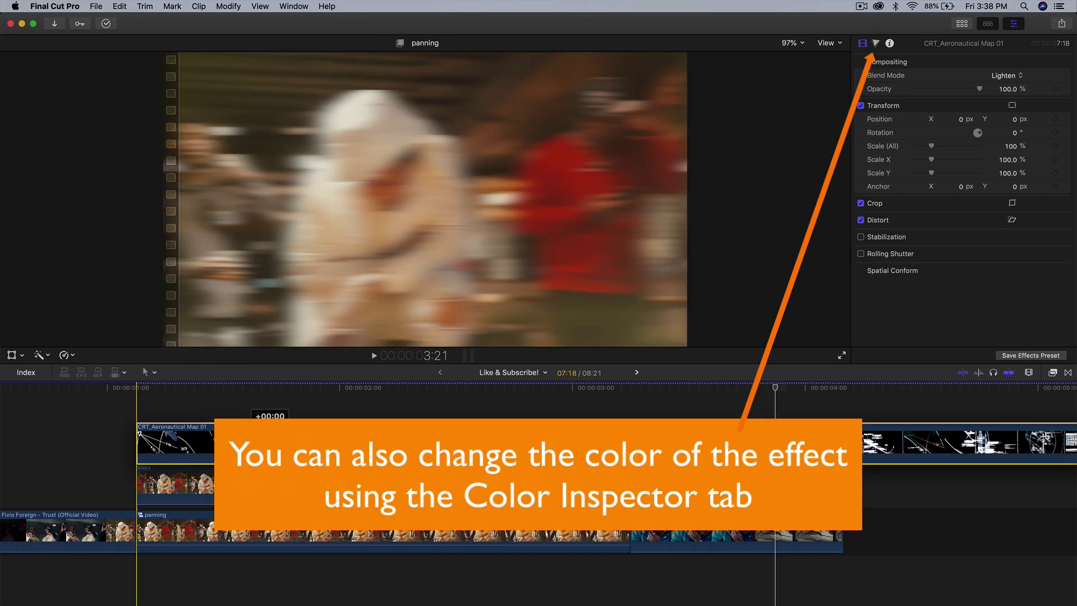
Step: Move the CRT_Aeronautical Map 01 clip beneath the copy clip and play the sequence
drag(244, 434, 242, 482)
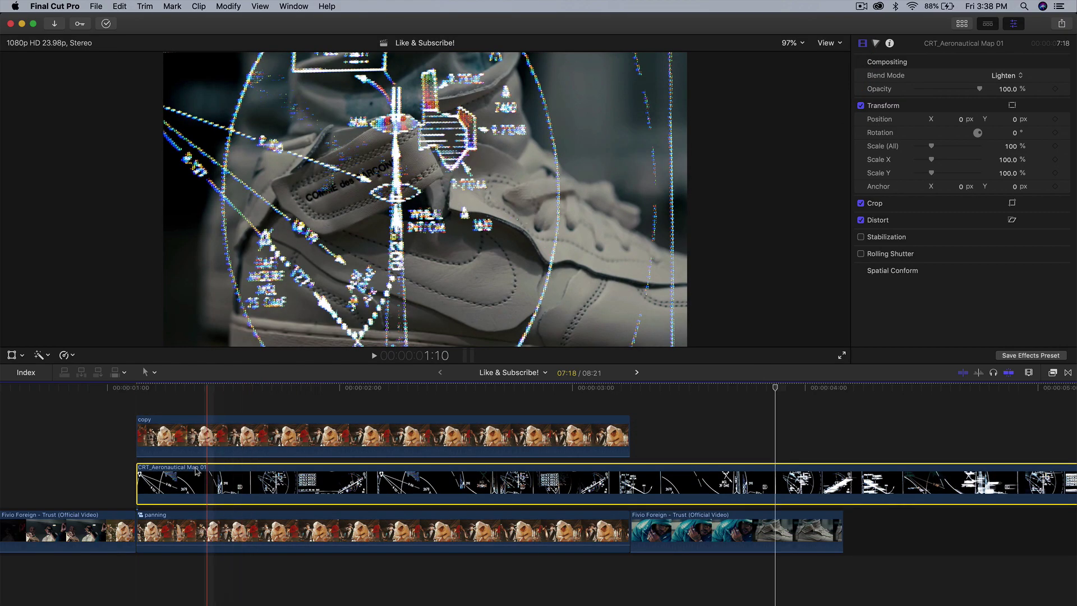
key(space)
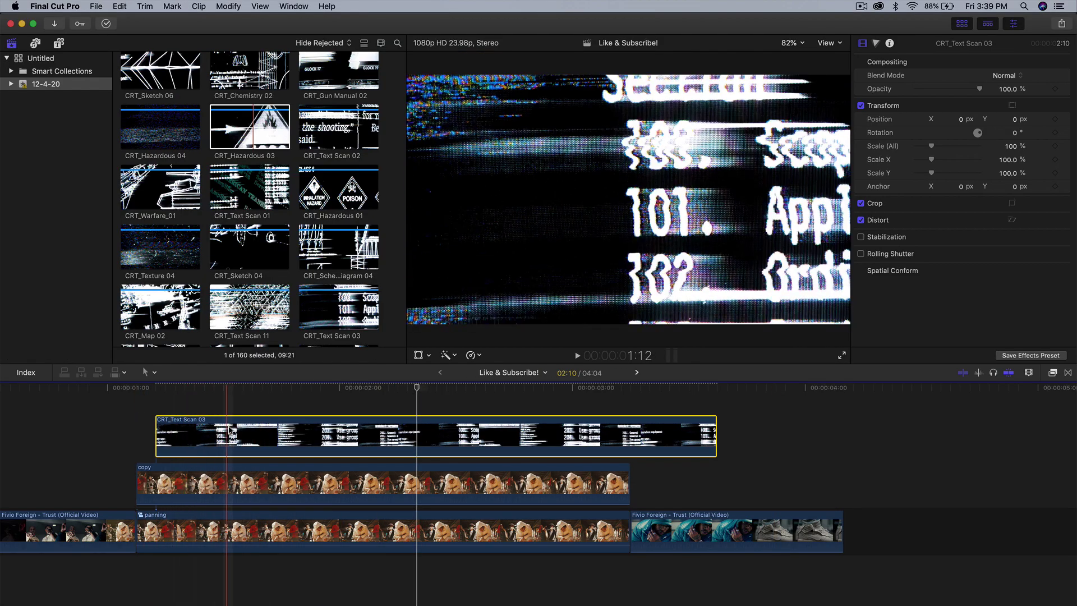
Step: Move the CRT_Text Scan 03 clip to start at 1:00, preview it, hide the browser and set its blend mode to Screen
drag(270, 432, 221, 432)
key(space)
key(space)
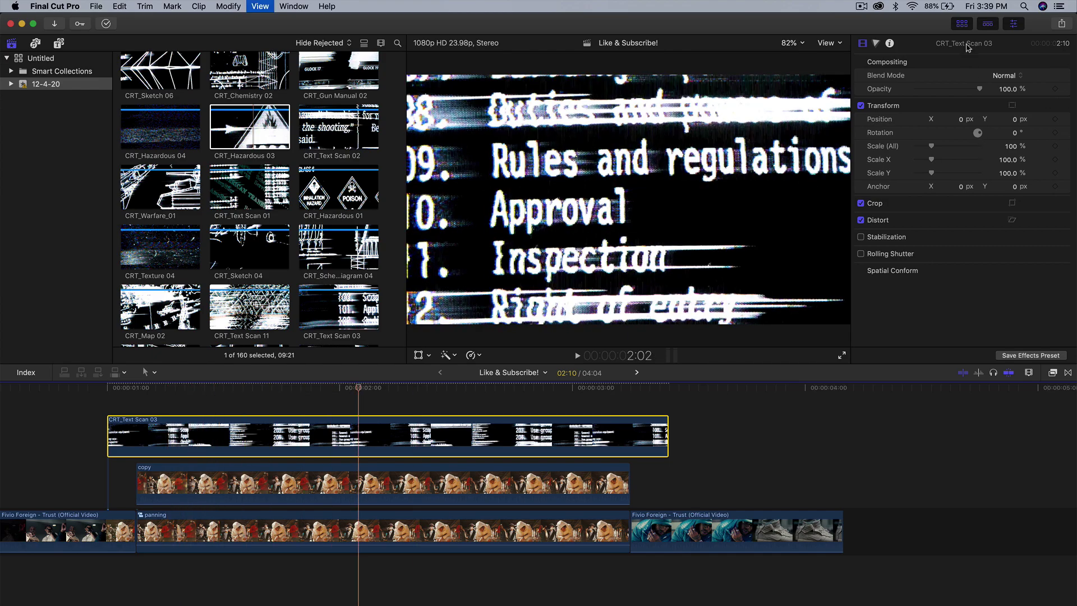
key(ctrl+super+1)
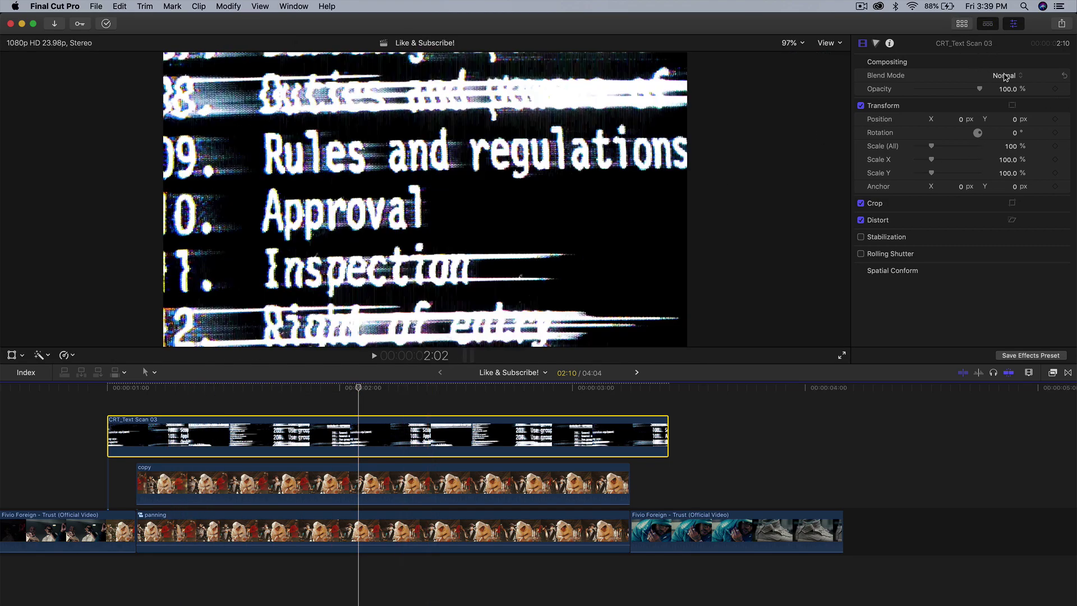
click(1004, 76)
click(1011, 172)
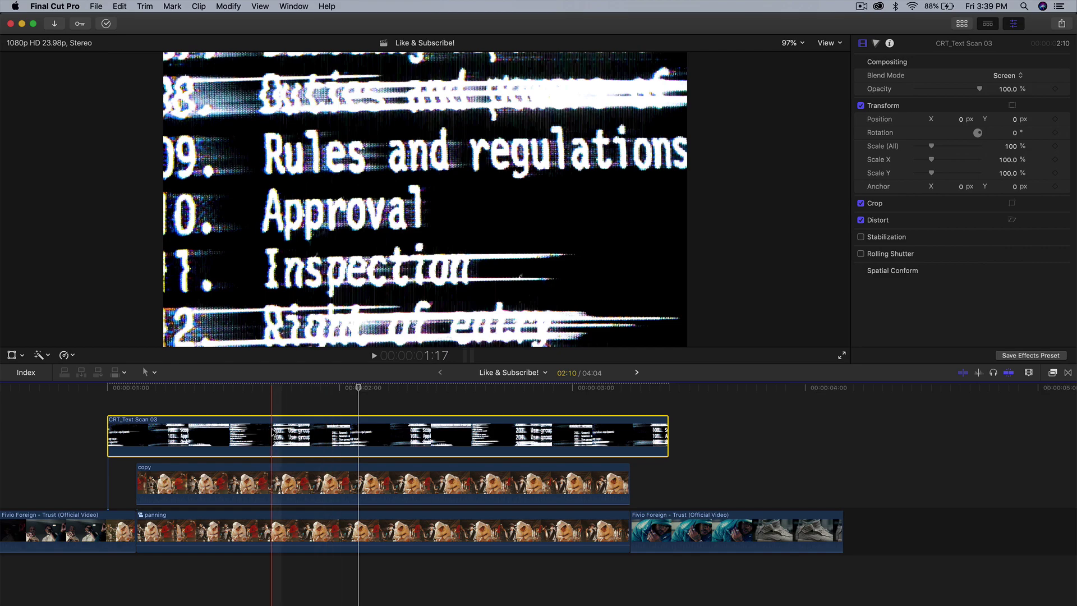
Step: Shift the CRT_Text Scan 03 clip to start at about 1:01 and place it beneath the copy clip
drag(274, 432, 283, 432)
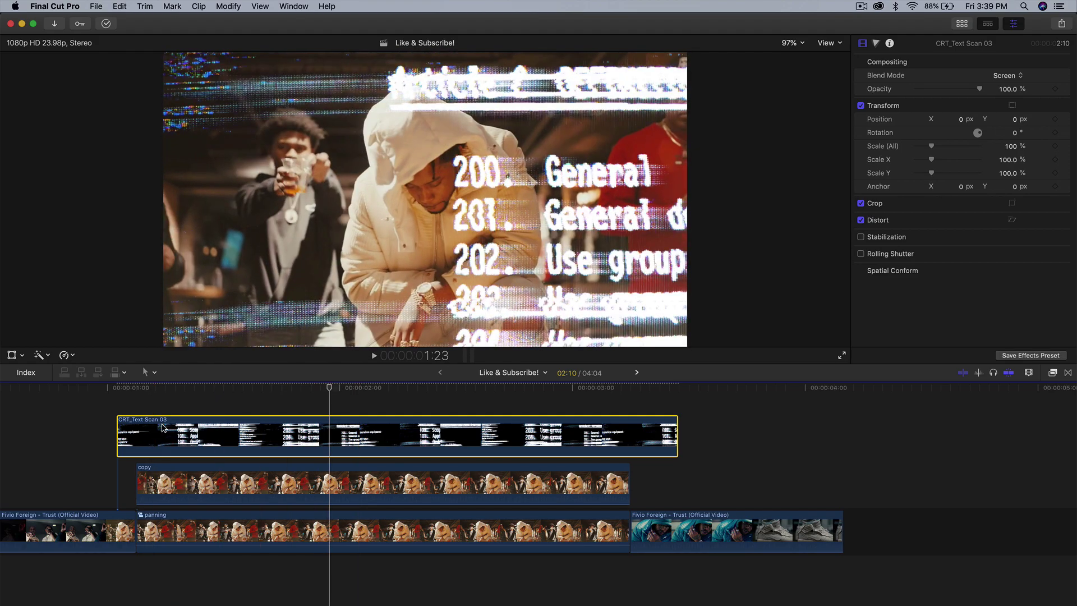
drag(250, 423, 255, 471)
click(258, 430)
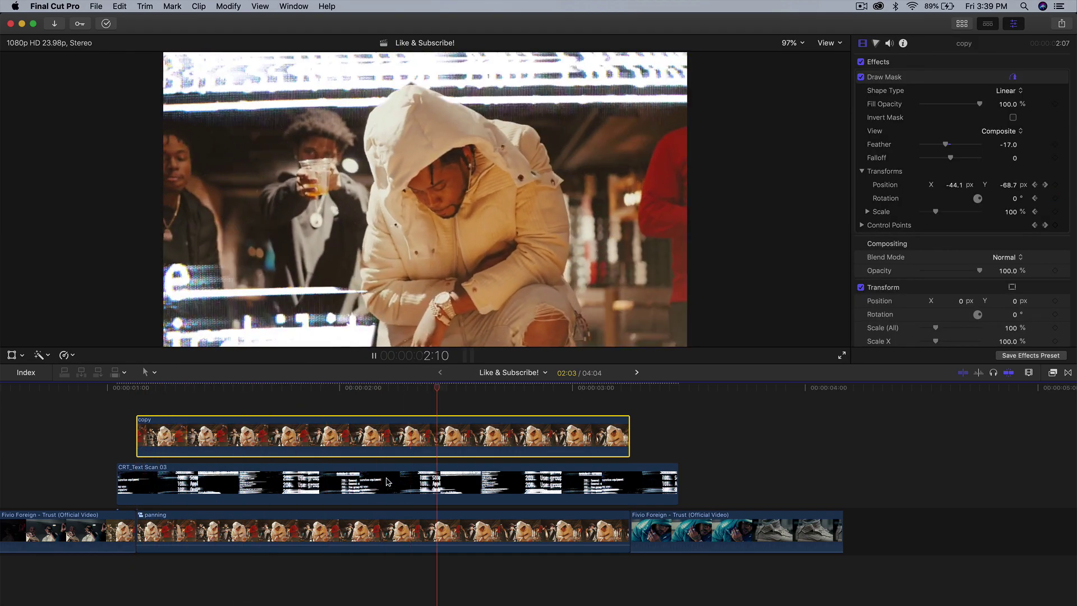
Step: Reposition the CRT_Text Scan 03 clip beneath the copy clip until it starts at about 1:18, and preview the timing
drag(196, 482, 419, 483)
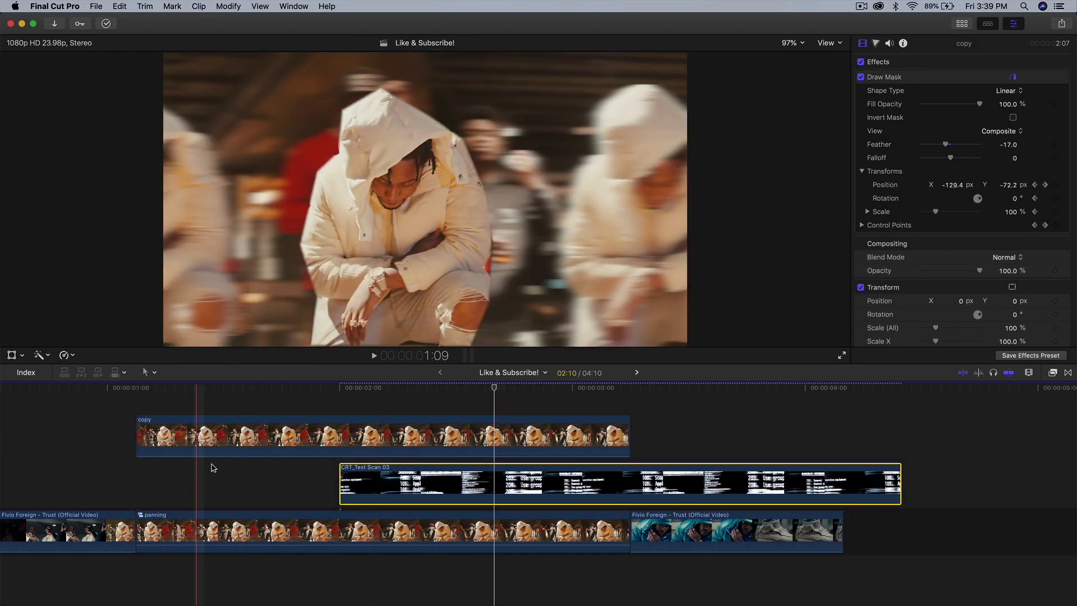
click(426, 483)
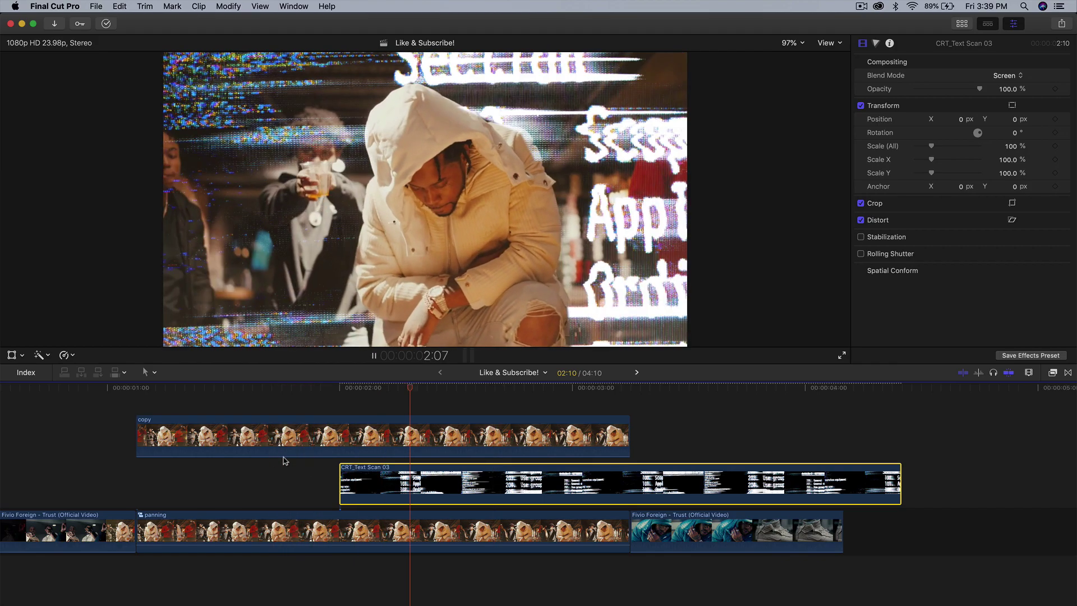
drag(369, 484, 350, 484)
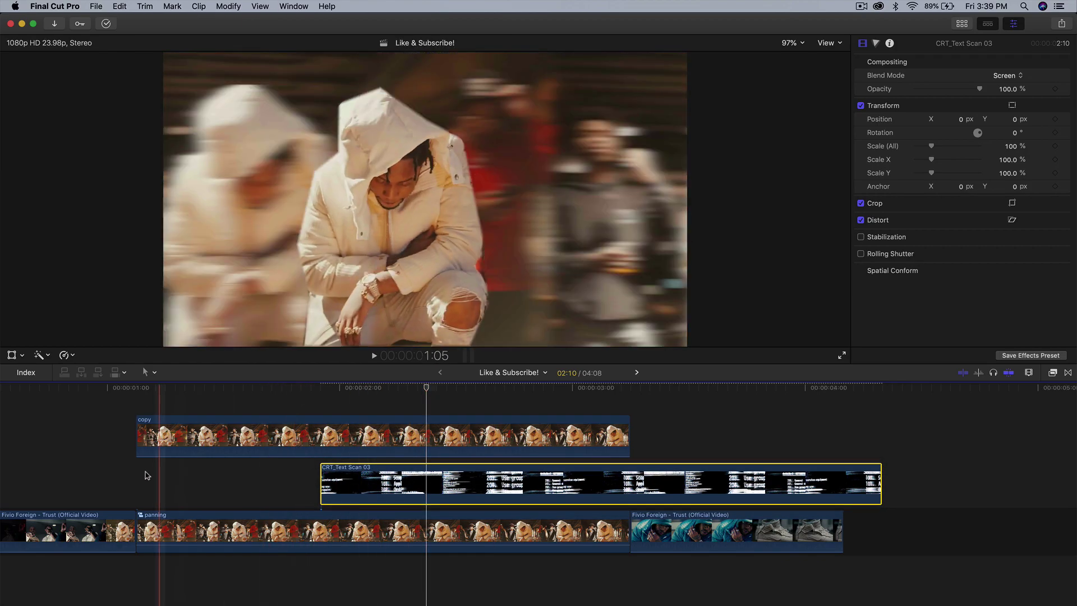
click(233, 467)
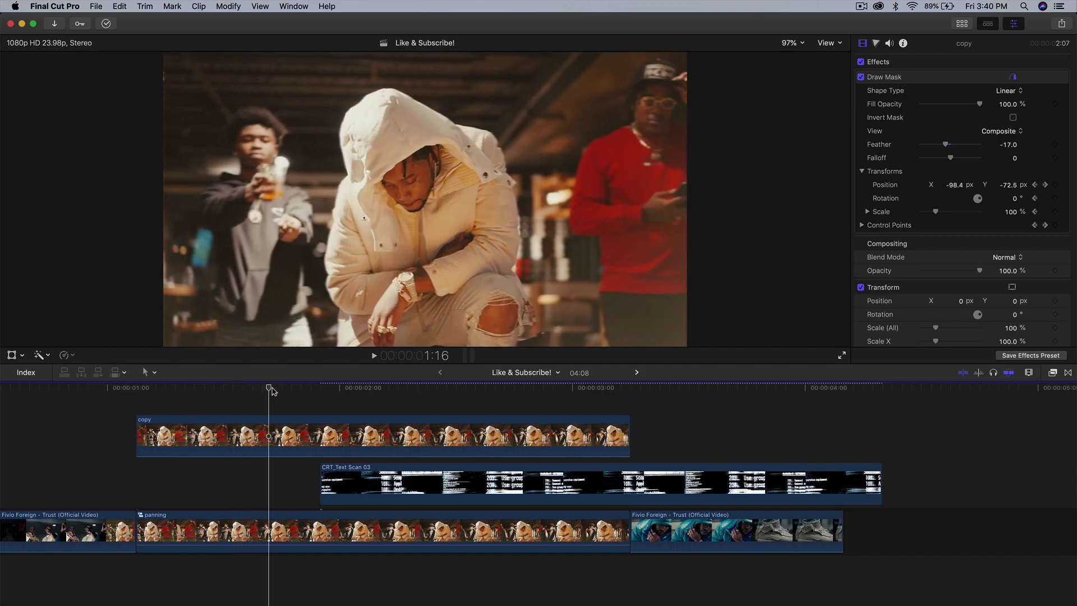
drag(344, 477, 306, 477)
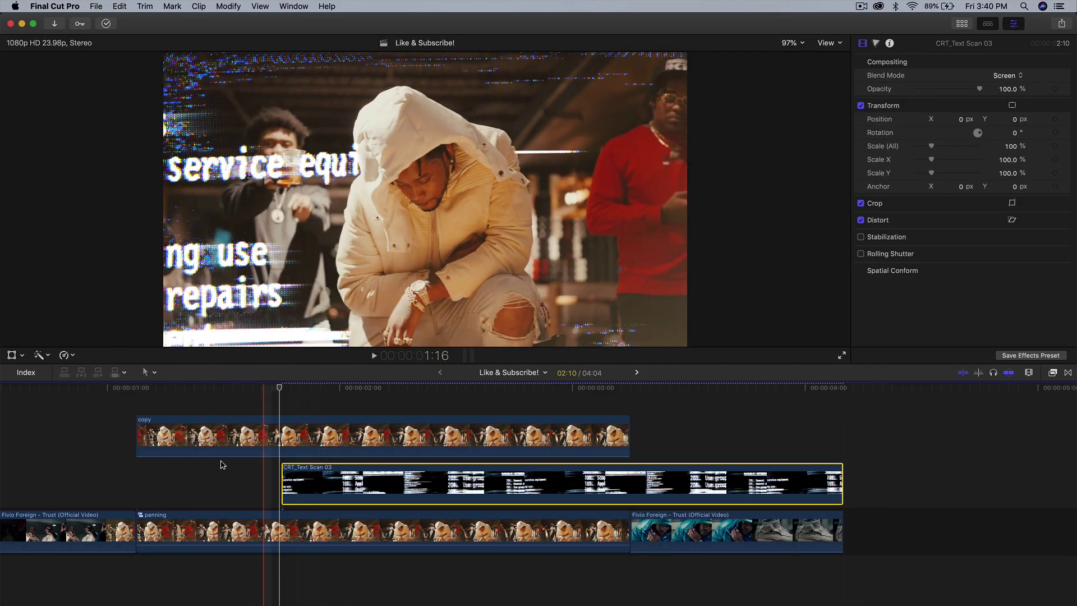
key(j)
key(space)
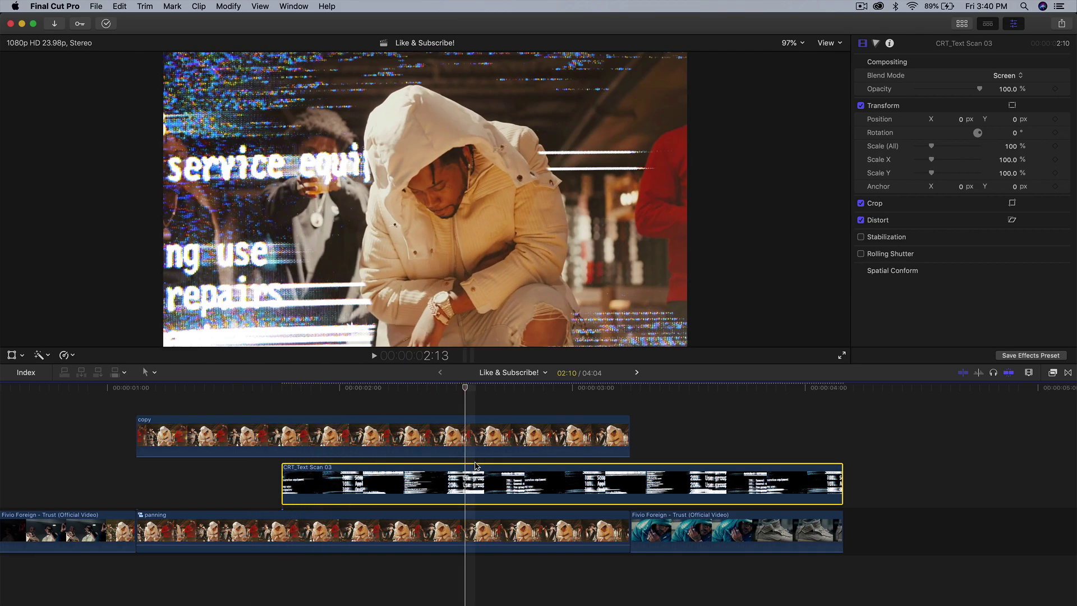
Step: Add Cross Dissolve transitions to both ends of the CRT_Text Scan 03 clip and hide the transitions browser
click(1066, 374)
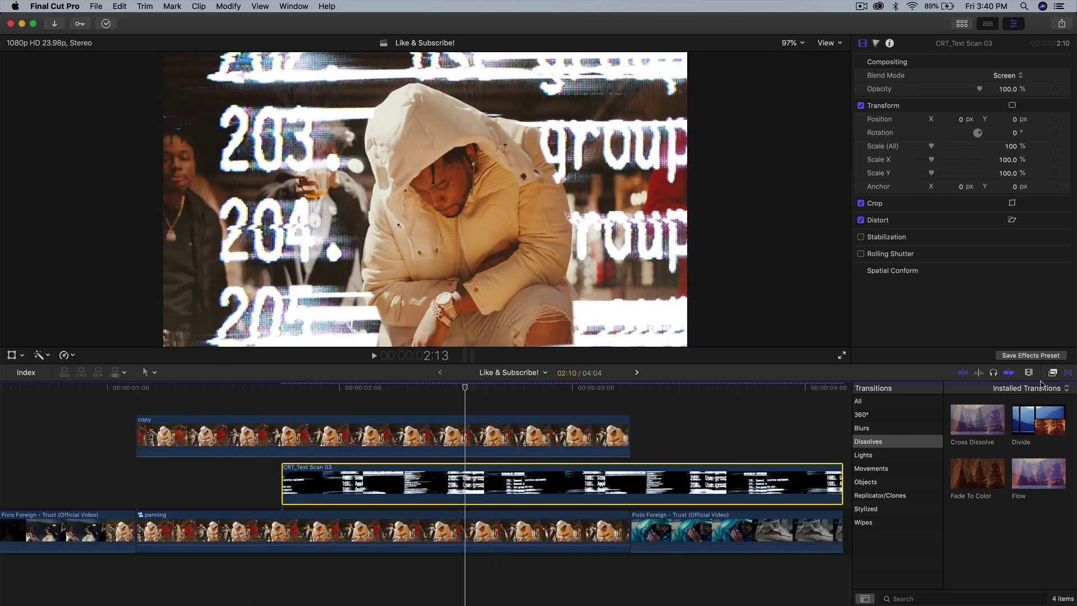
key(super+t)
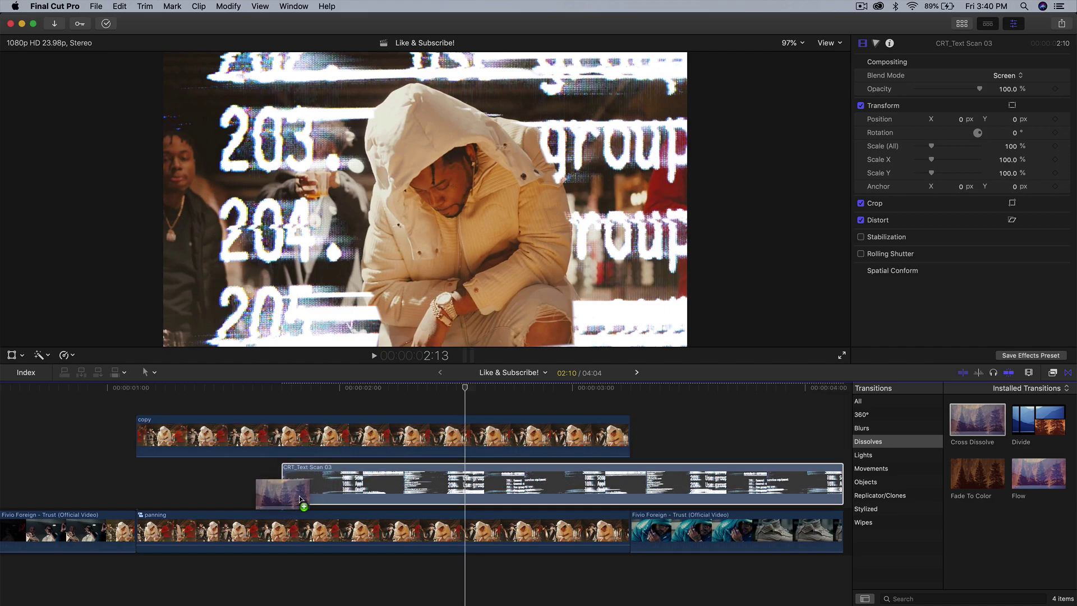
click(1065, 373)
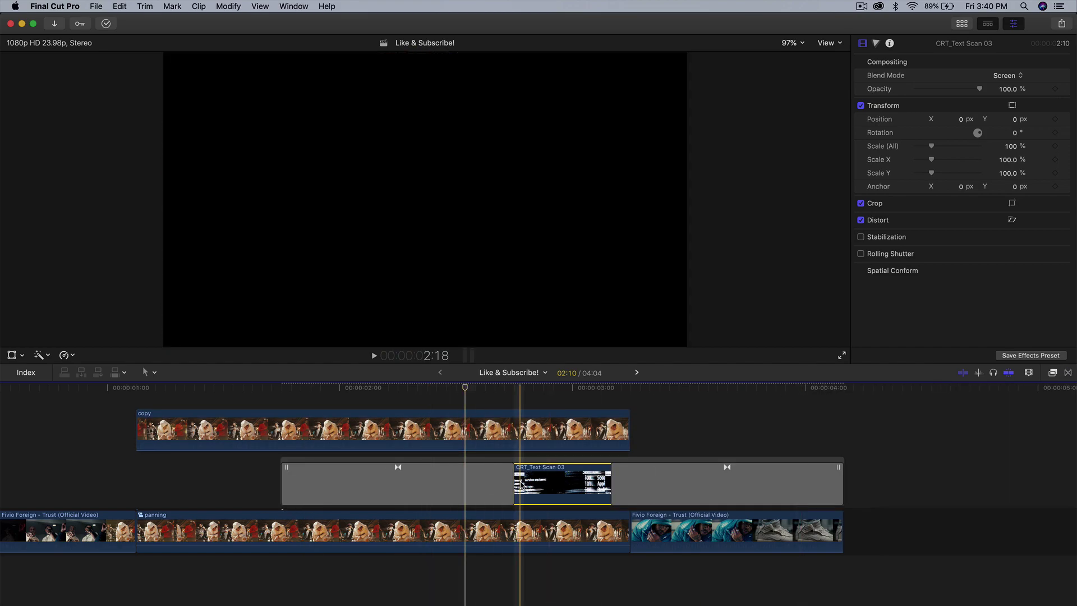
Step: Shorten both cross dissolves to 5 frames, trim the CRT_Text Scan 03 clip to end with the copy clip, and preview
drag(510, 483, 329, 482)
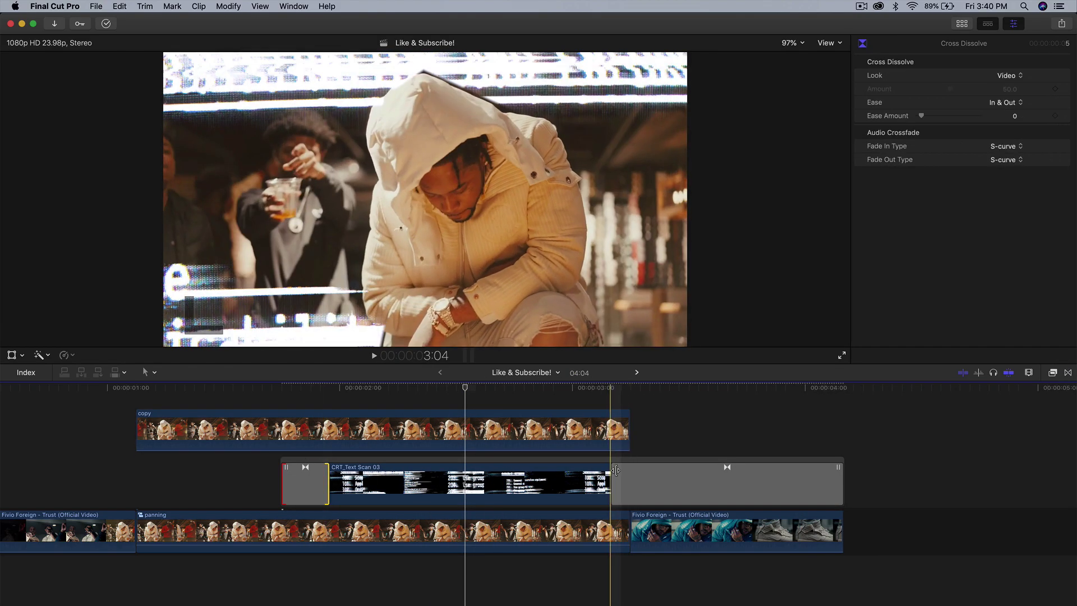
drag(840, 466, 629, 467)
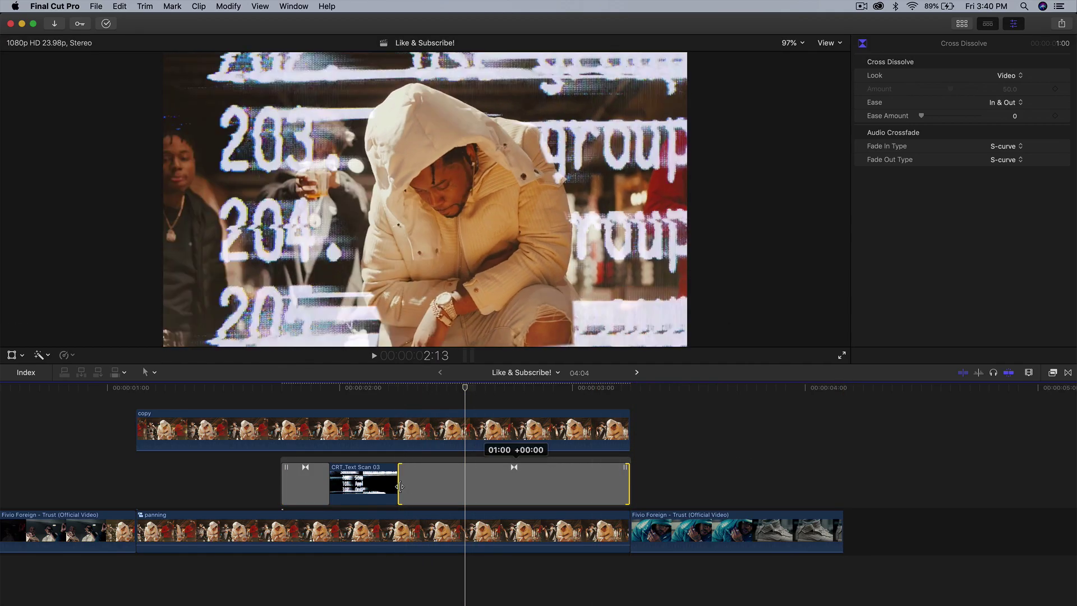
drag(400, 486, 581, 480)
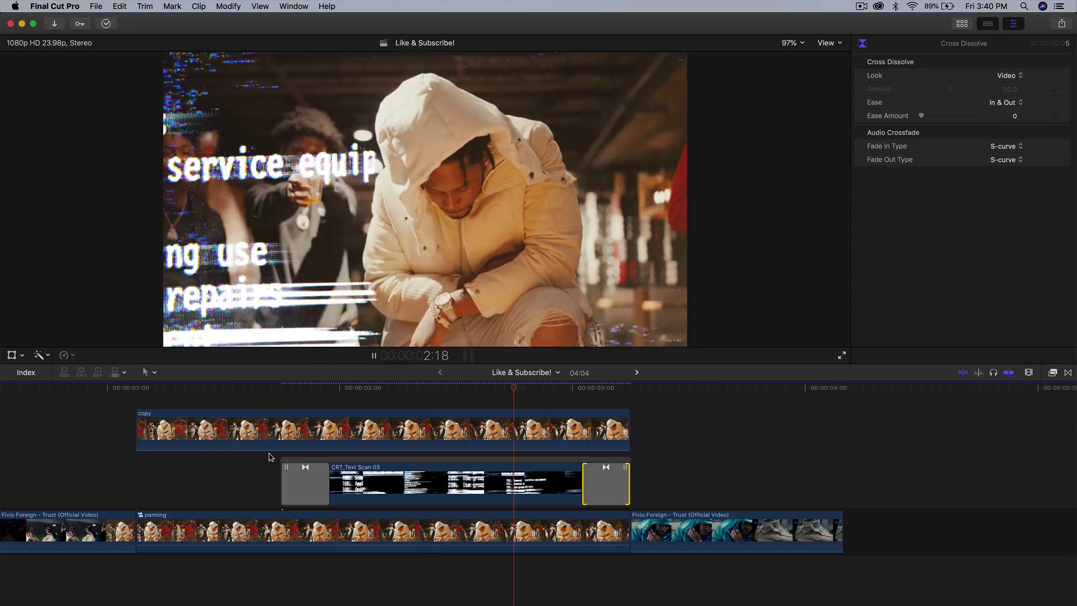
key(space)
key(space)
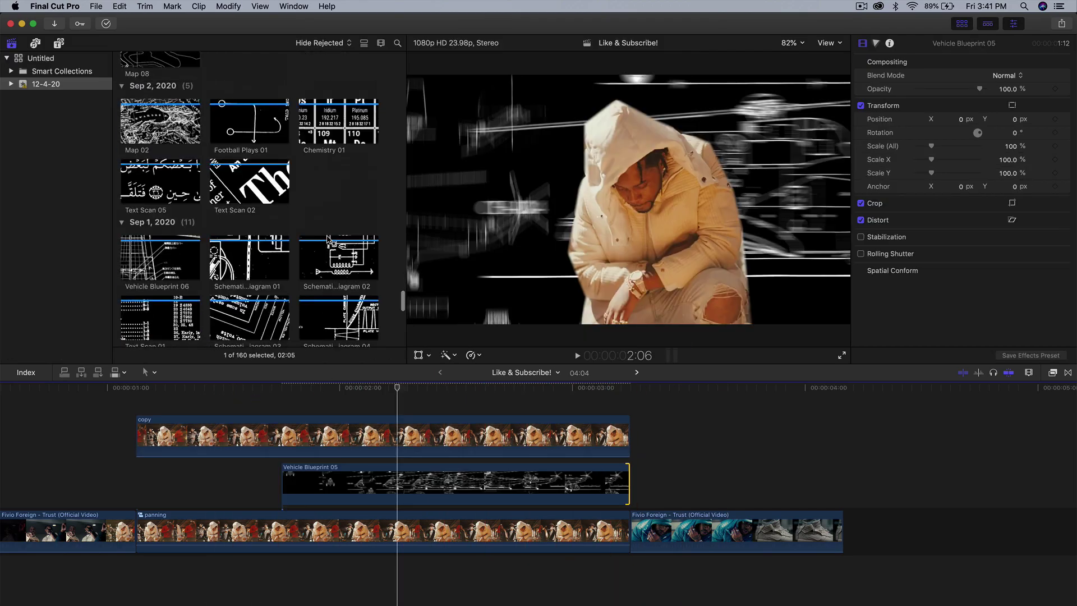
Step: Delete the Vehicle Blueprint 05 clip and place the Hazardous 03 clip above the copy clip from about 1:11
scroll(318, 300, up, 10)
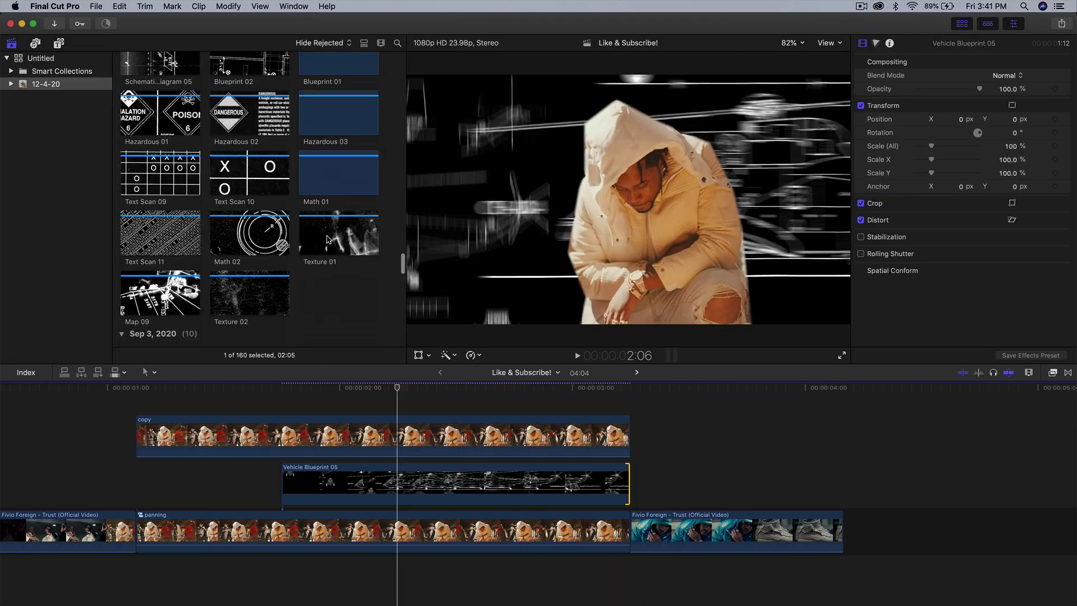
scroll(318, 299, down, 2)
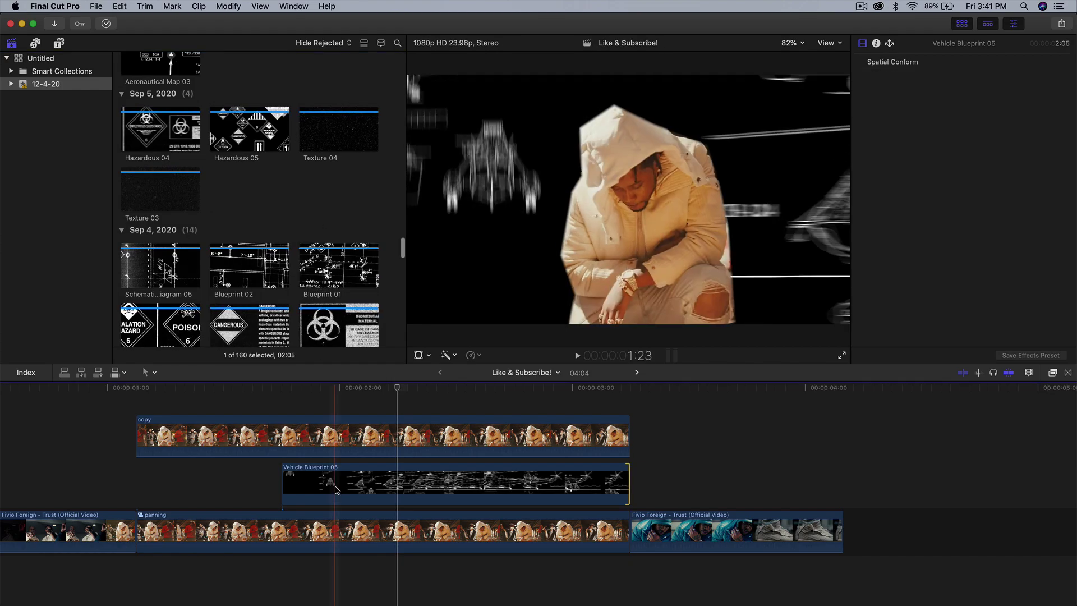
key(Delete)
click(315, 320)
scroll(315, 320, down, 2)
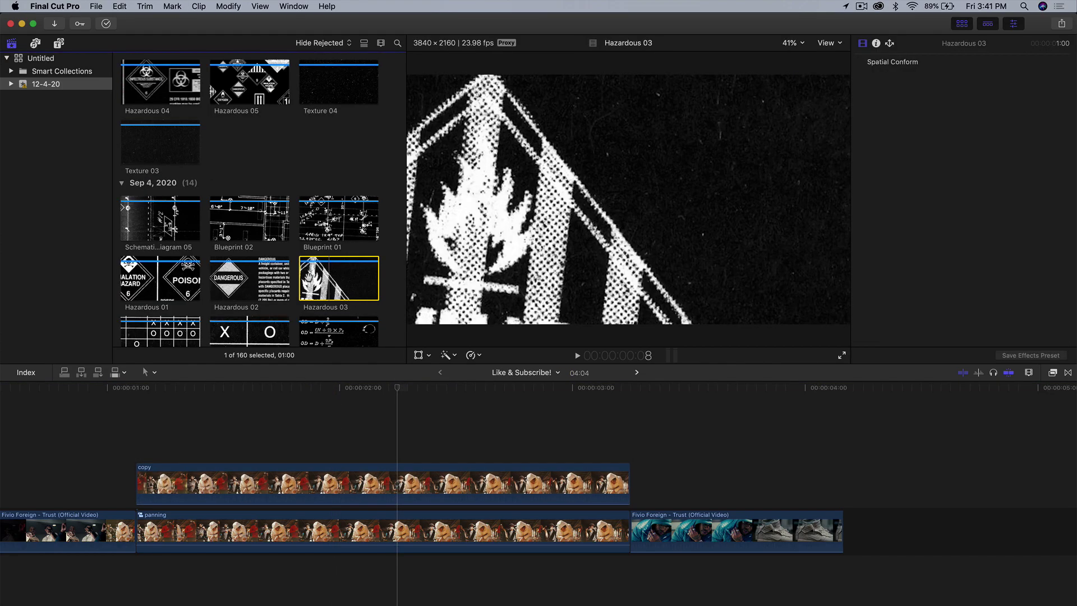
drag(330, 278, 226, 418)
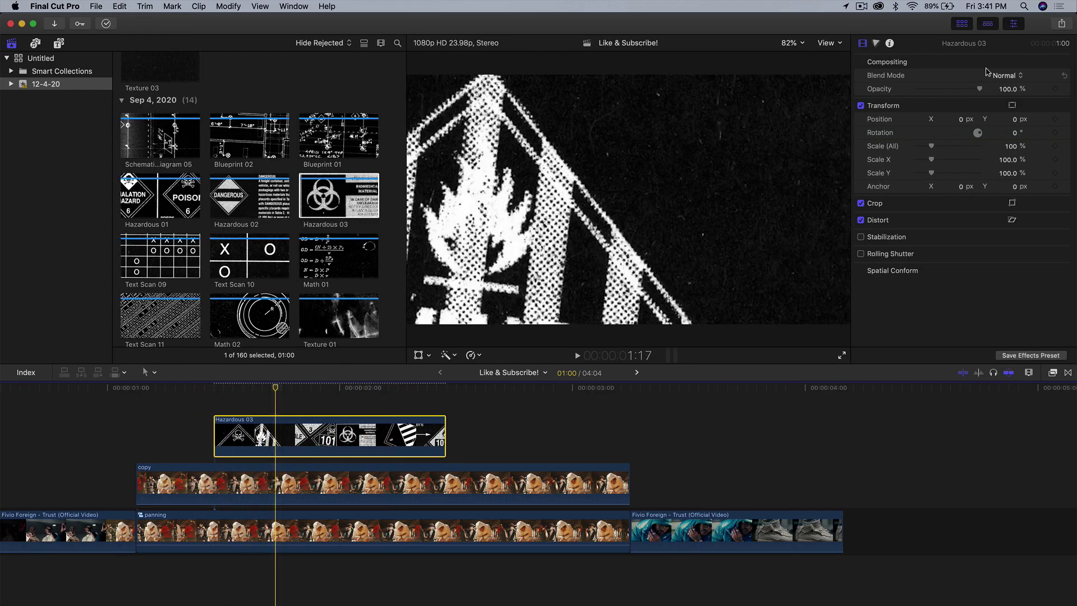
Step: Hide the browser and set the Hazardous 03 clip's blend mode to Screen
click(964, 24)
click(1014, 77)
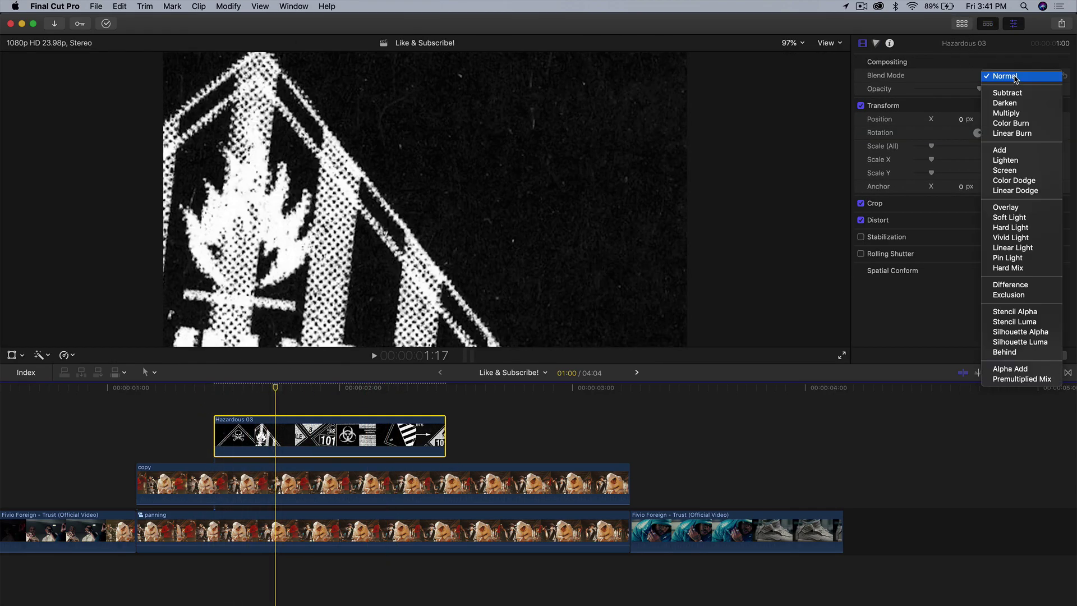
click(1004, 170)
click(1005, 77)
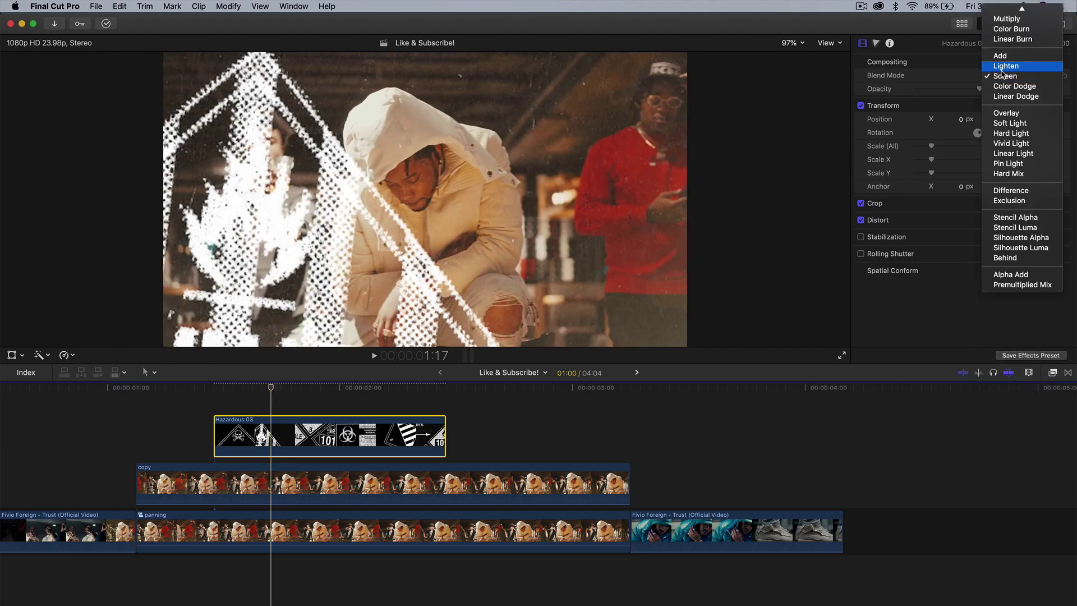
key(Escape)
Step: Place the Hazardous 03 clip beneath the copy clip starting at about 1:20, previewing the sequence to adjust its timing
drag(314, 436, 450, 484)
key(space)
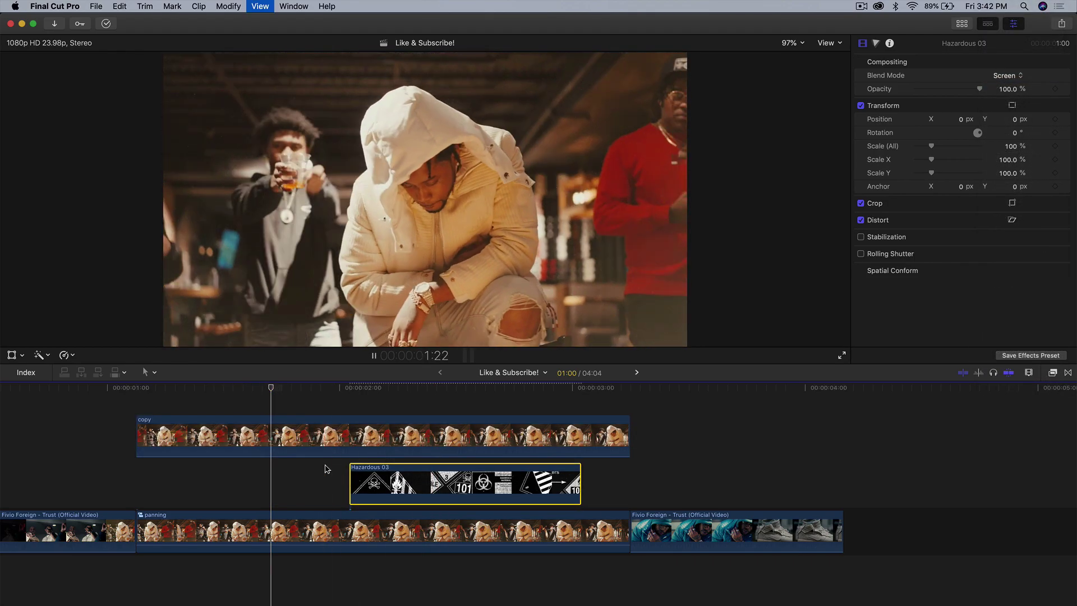
click(348, 474)
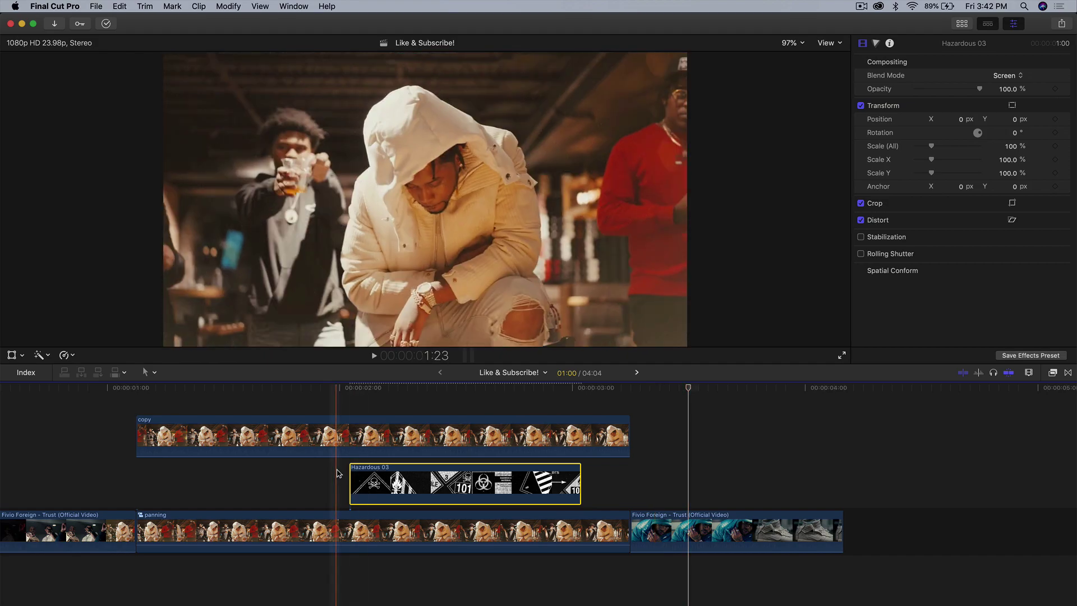
drag(370, 474, 322, 474)
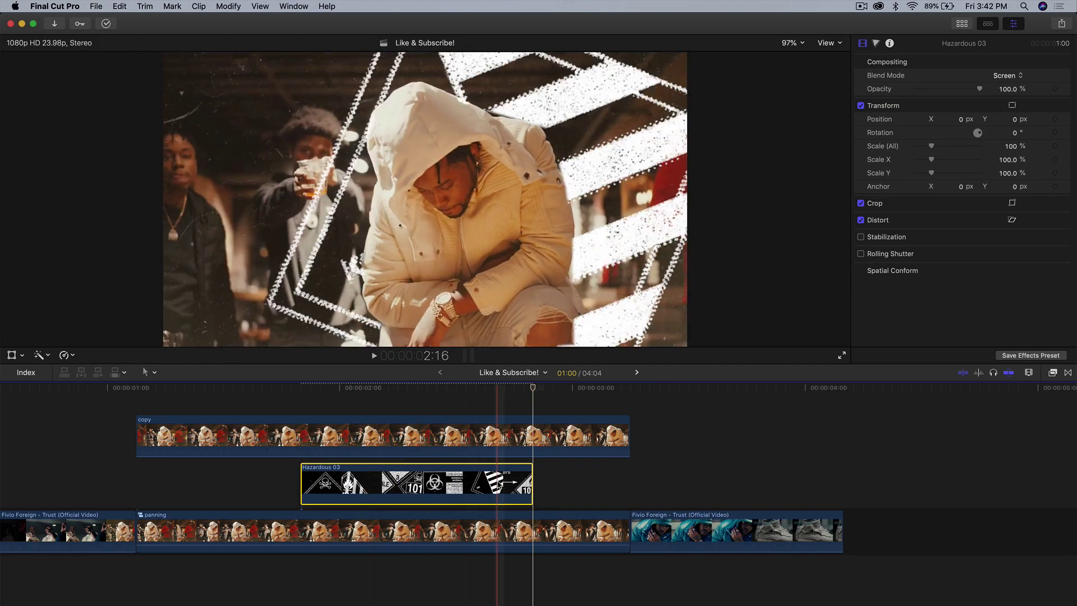
Step: Browse the overlay clips in the library, previewing Warfare_02, Warfare_01, CRT_Aeronautical Map 04 and CRT_Blueprint 01
scroll(505, 477, left, 5)
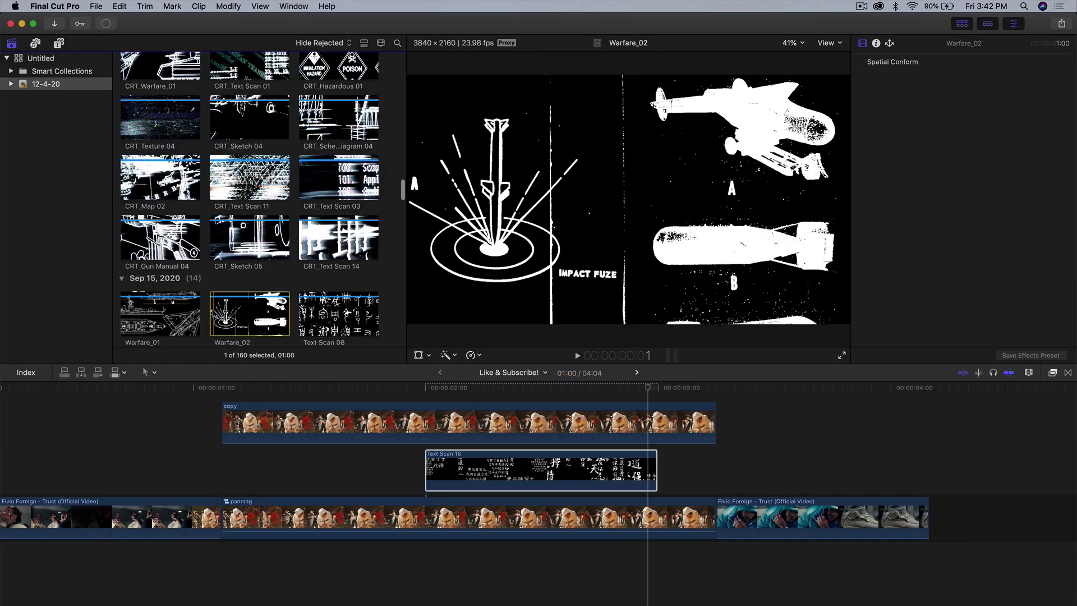
click(235, 310)
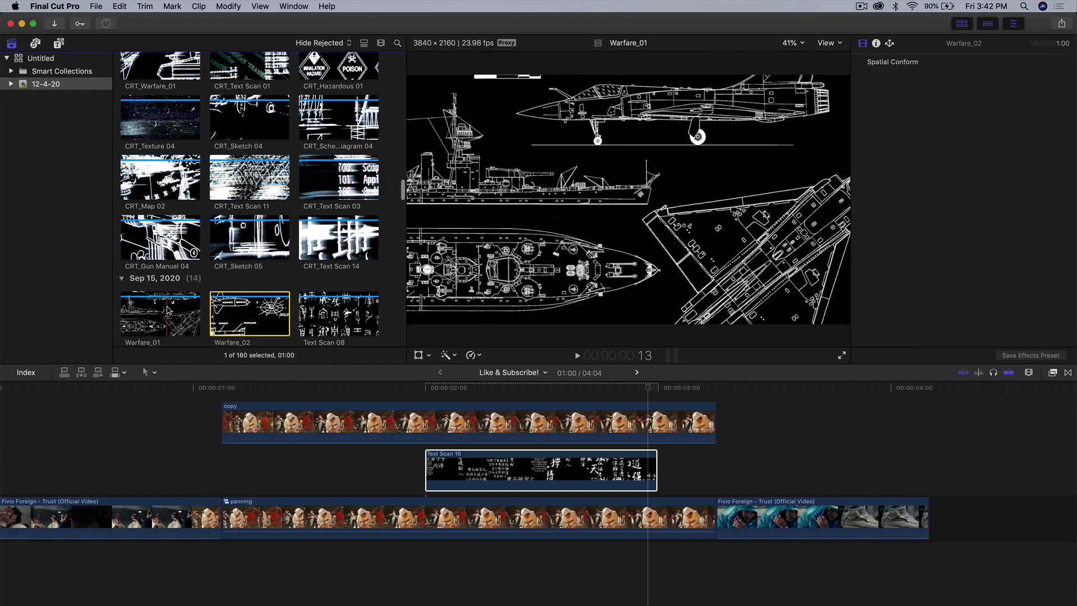
click(150, 309)
scroll(224, 168, up, 10)
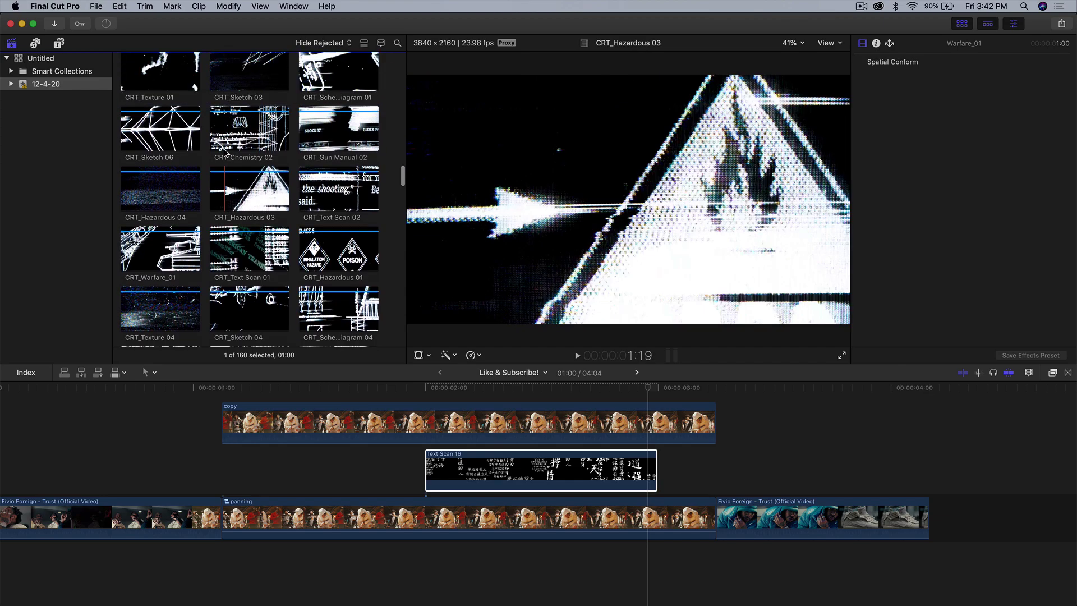
scroll(225, 152, up, 10)
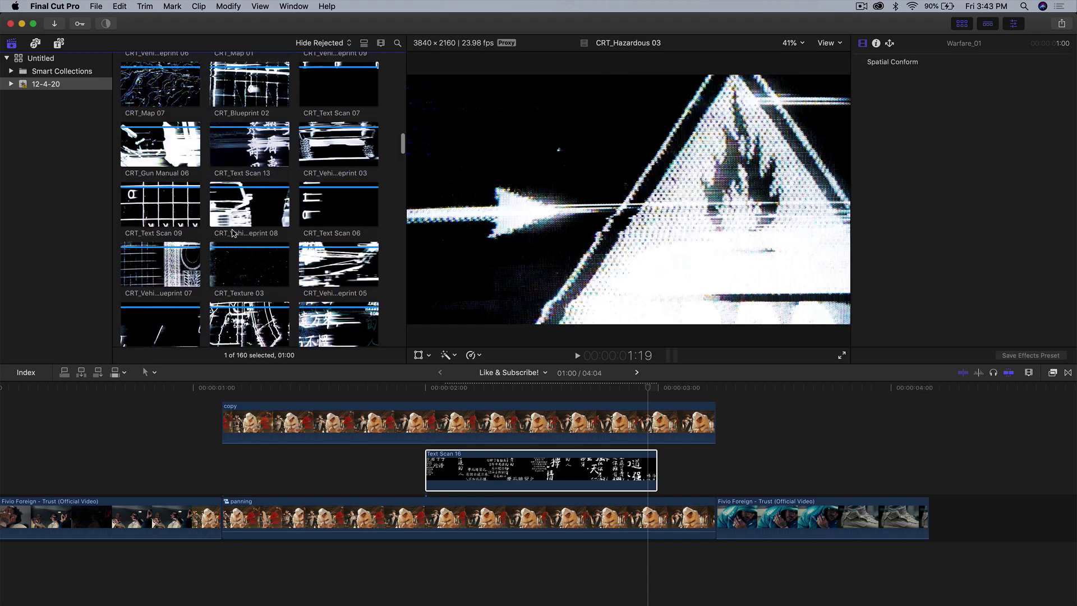
scroll(234, 233, down, 5)
click(246, 242)
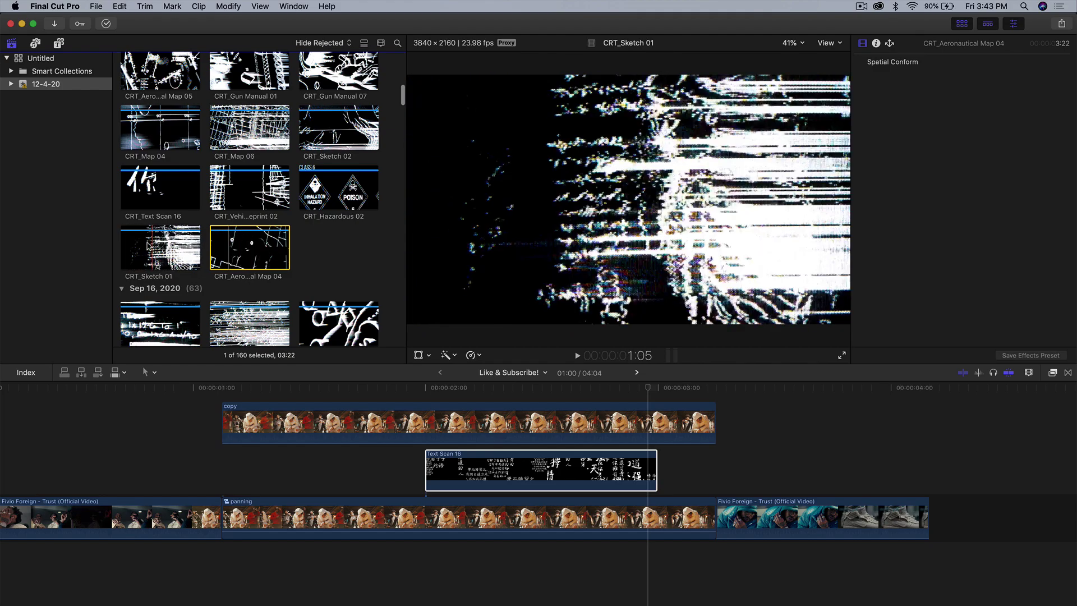
scroll(150, 249, down, 1)
click(157, 306)
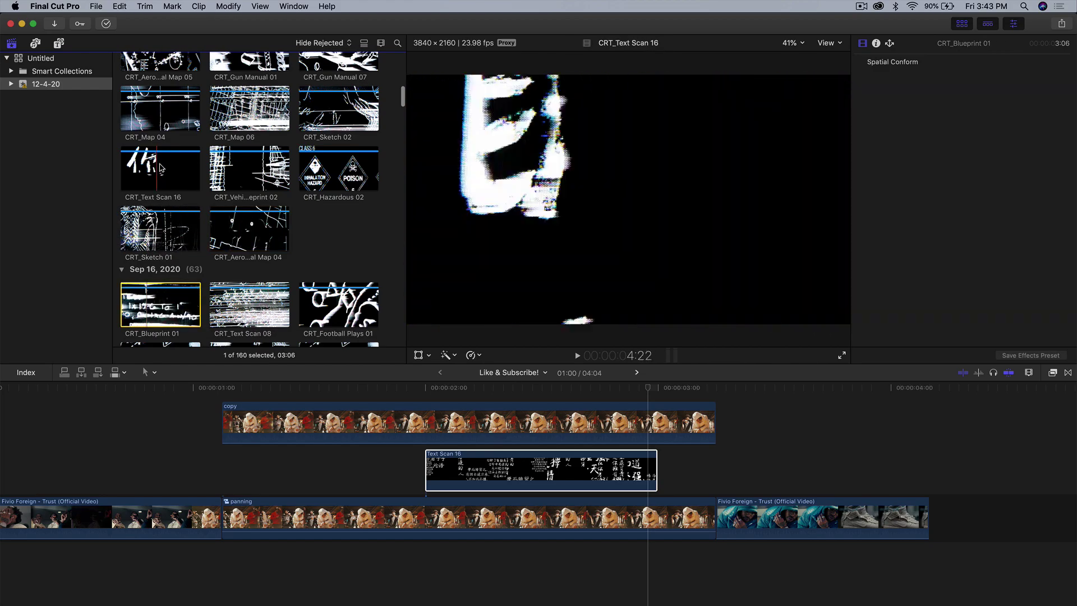
Step: Place the CRT_Map 04 clip above the other clips at the start of the sequence and set its blend mode to Lighten
click(149, 115)
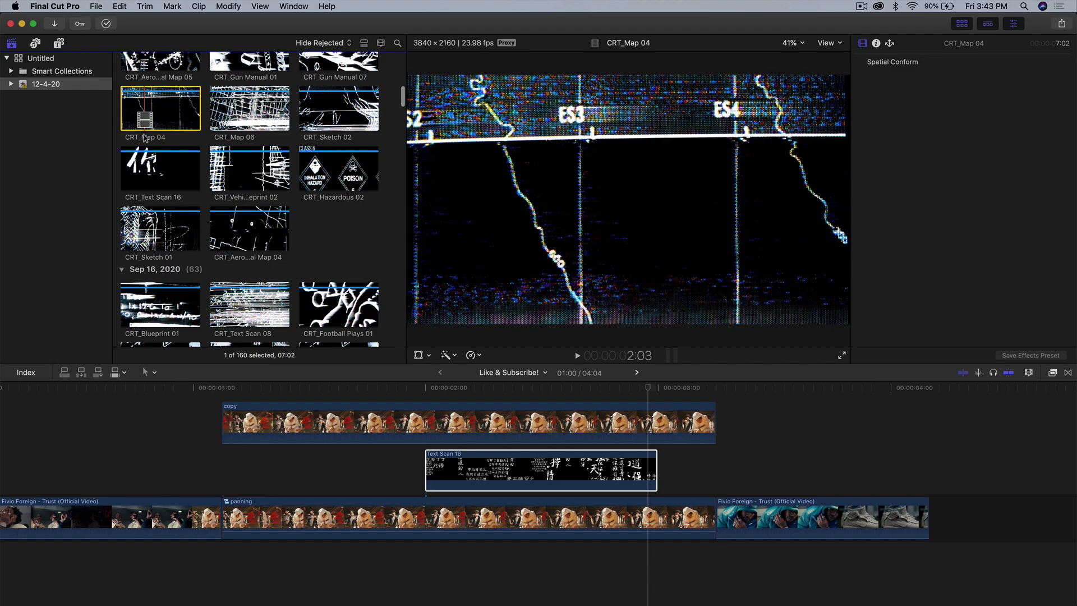
drag(216, 384, 73, 426)
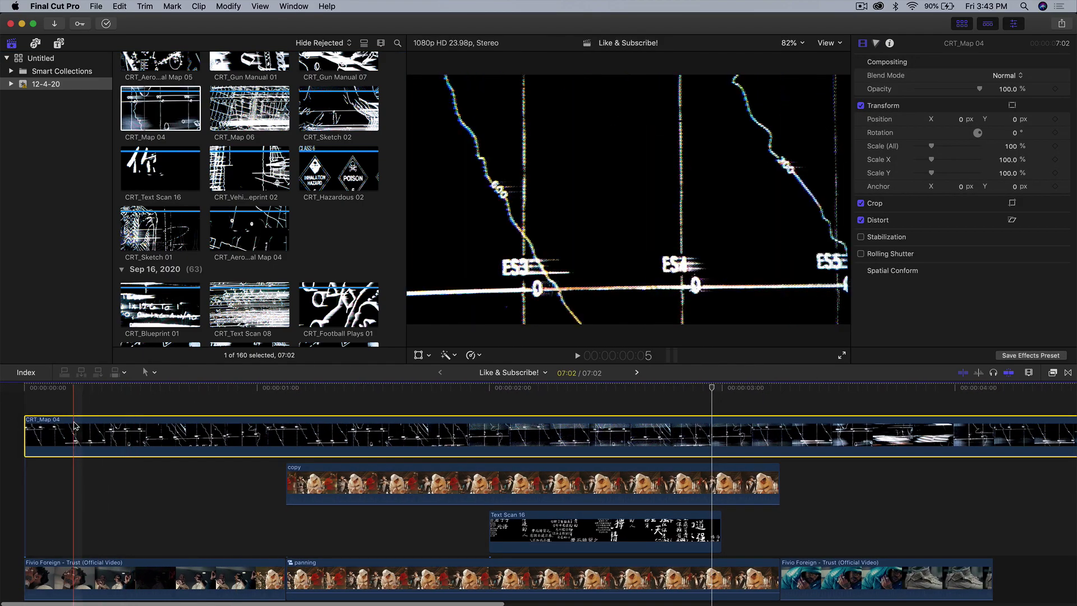
click(1004, 75)
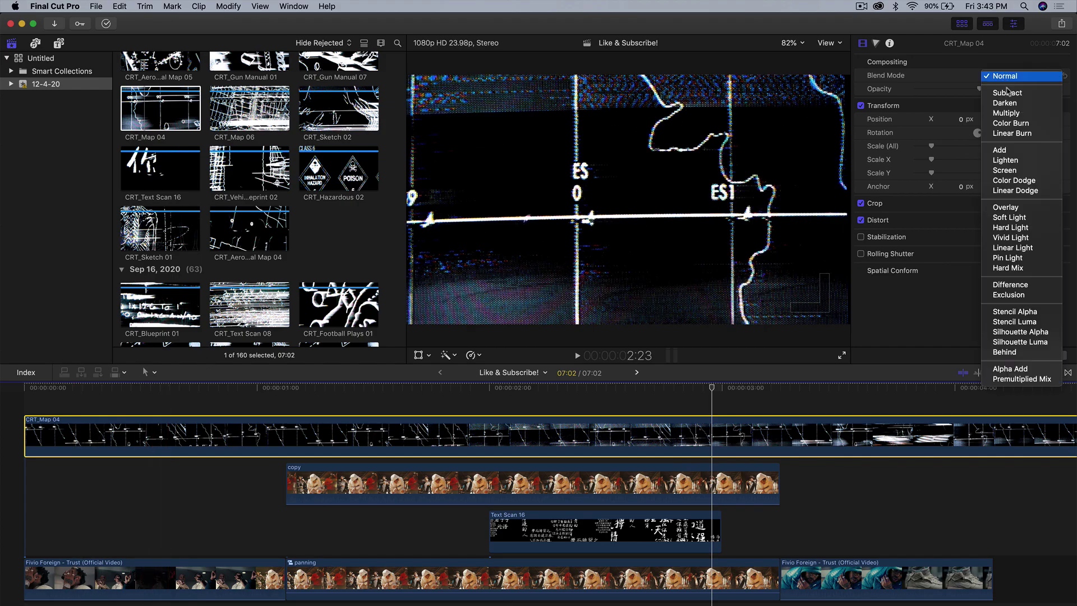
click(1005, 160)
Step: Hide the browser and play the sequence from the start to preview the overlay
key(ctrl+super+1)
key(Home)
key(space)
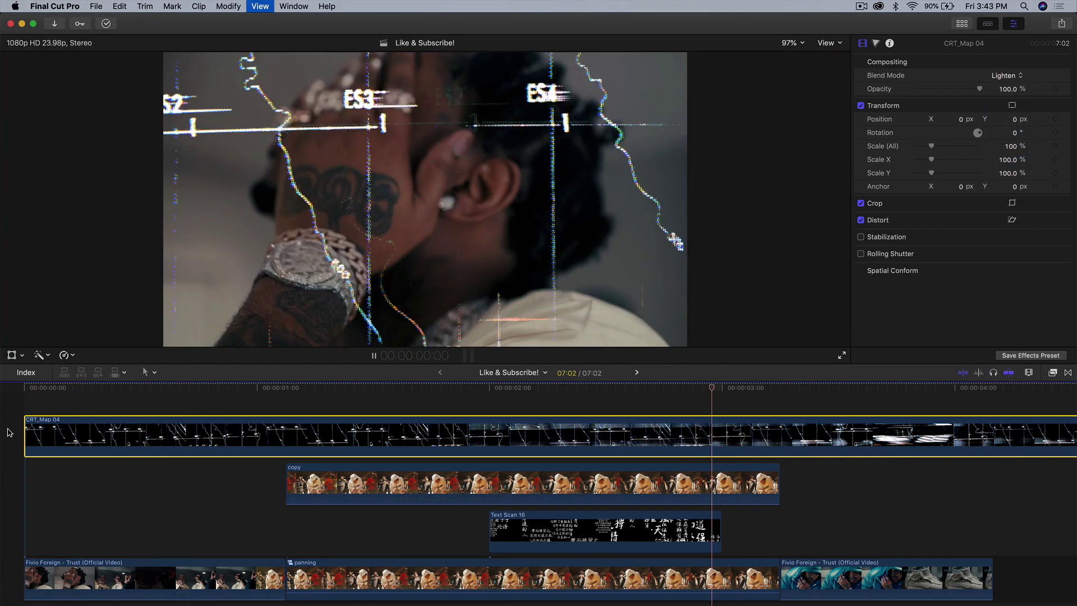
key(space)
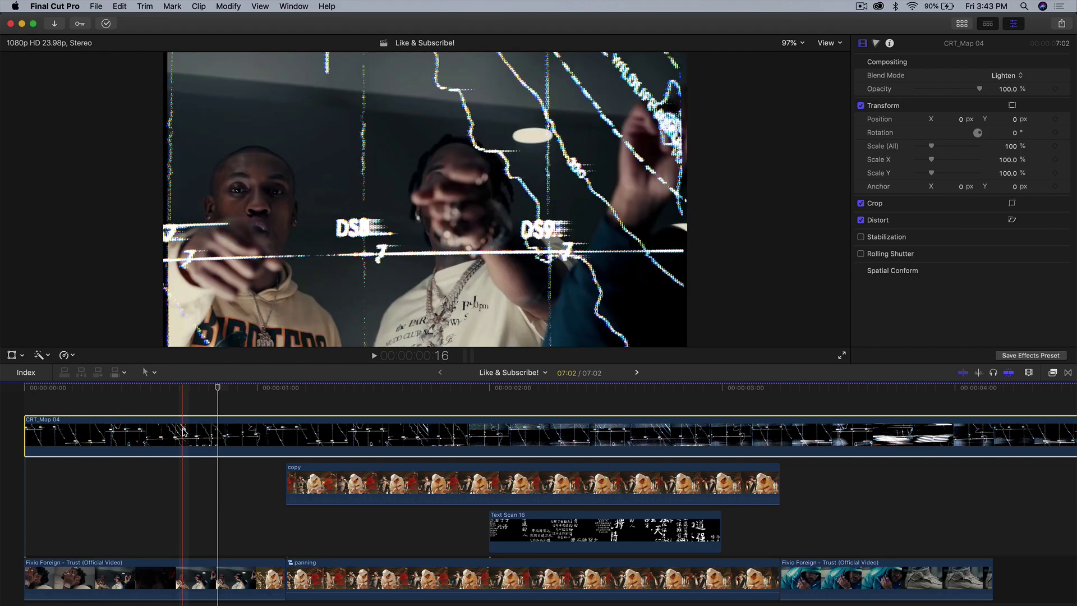
Step: Trim the CRT_Map 04 clip to 15 frames over the first video clip, preview it, and delete it
key(alt+bracketright)
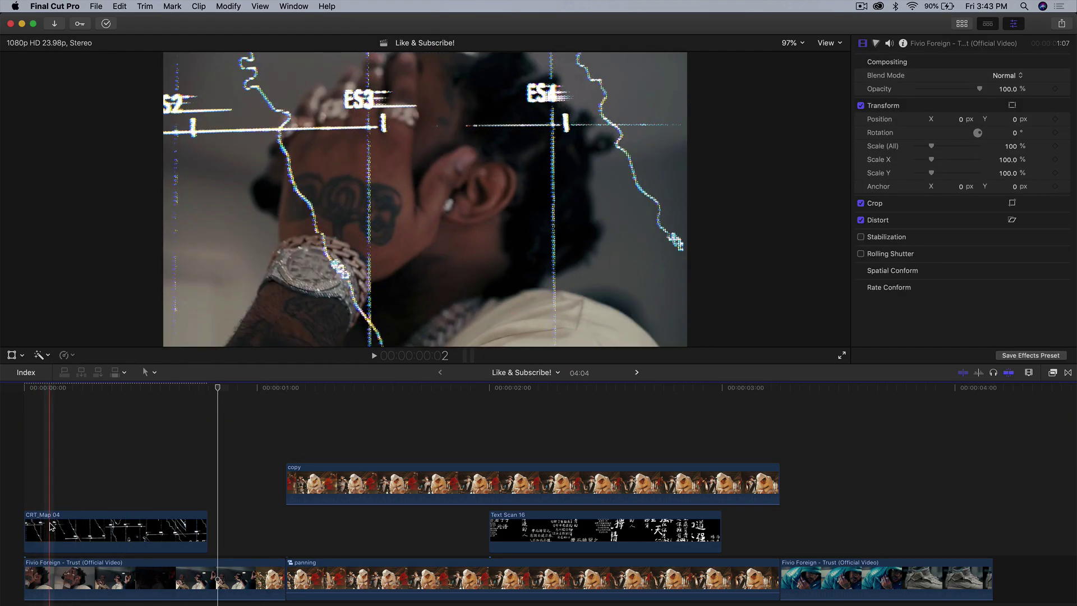
key(slash)
key(alt+bracketleft)
key(slash)
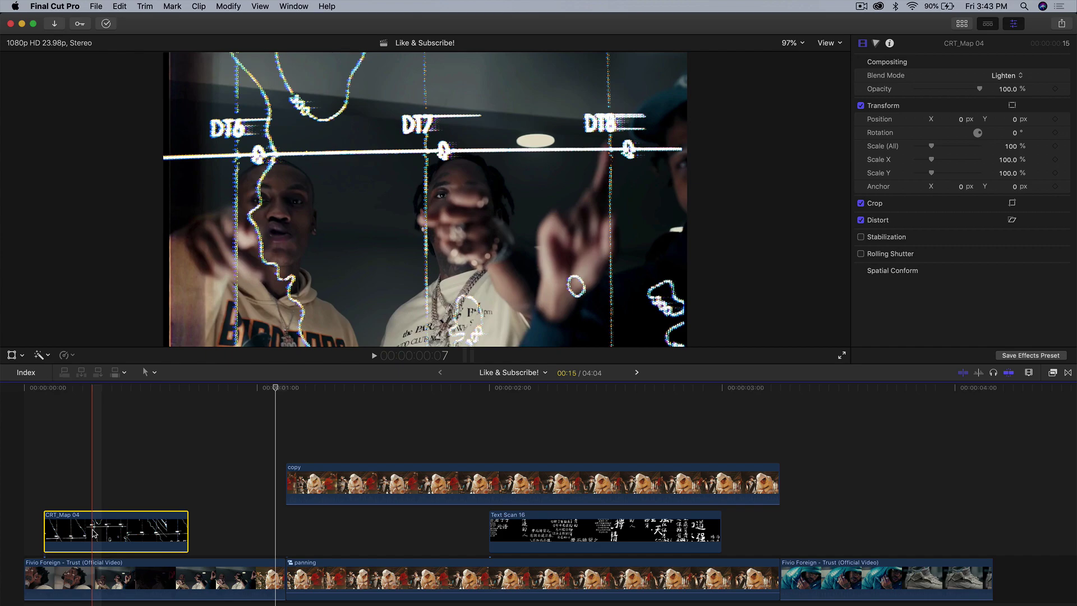
key(Delete)
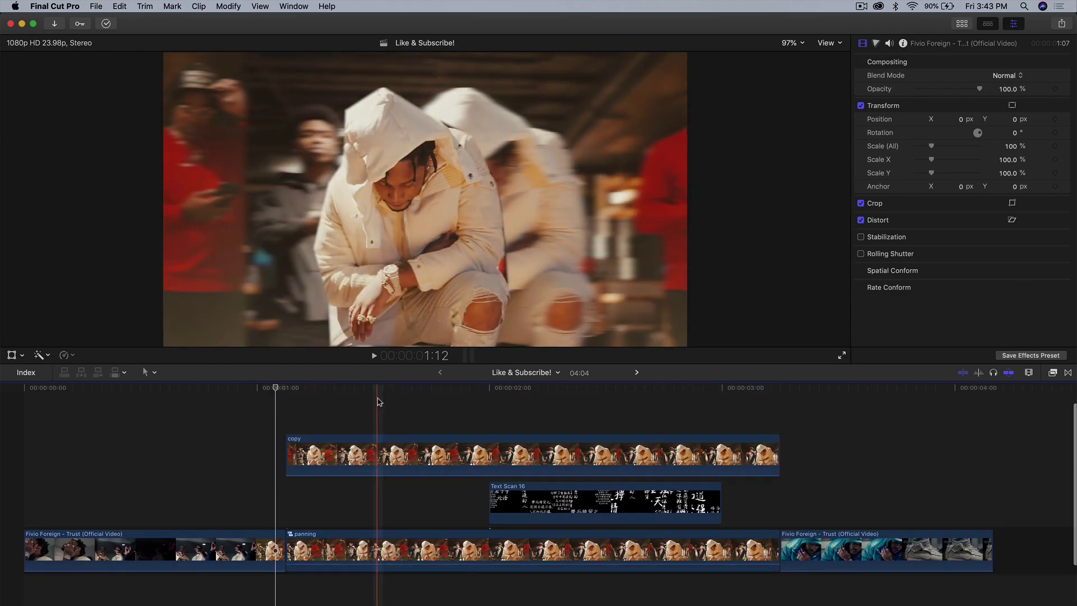
Step: Scrub through the Text Scan 16 section from about 2:03 to 2:06, and return the playhead to the start of the copy clip
click(523, 395)
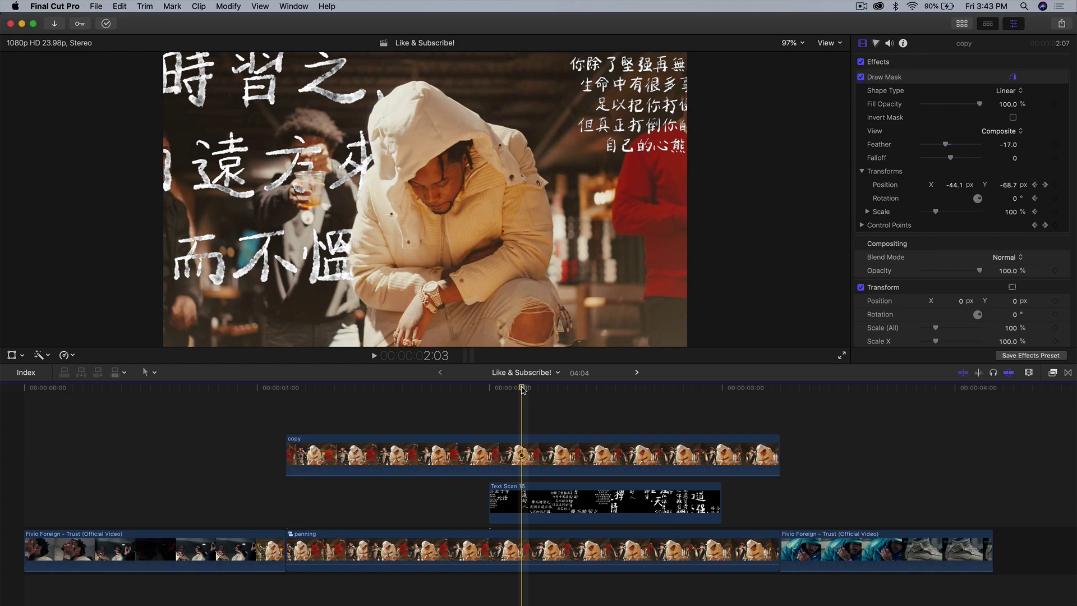
drag(522, 390, 552, 440)
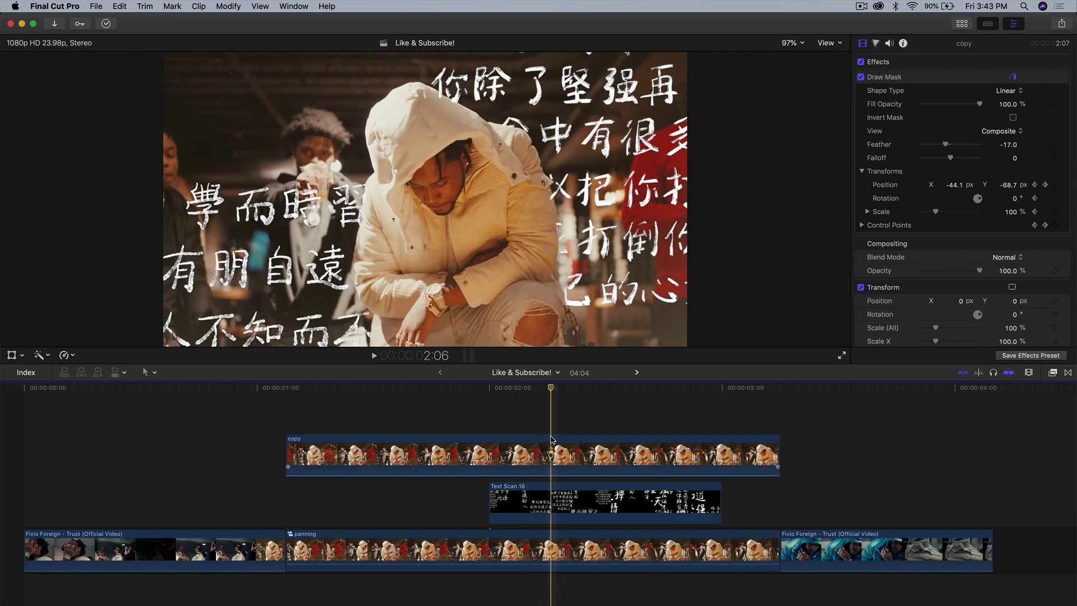
drag(553, 388, 286, 388)
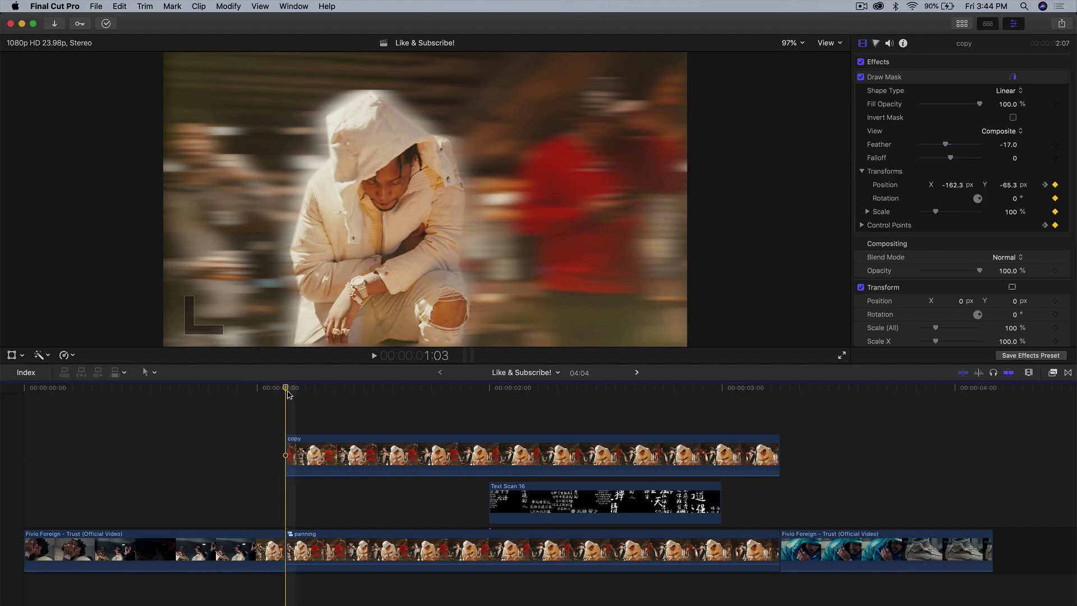